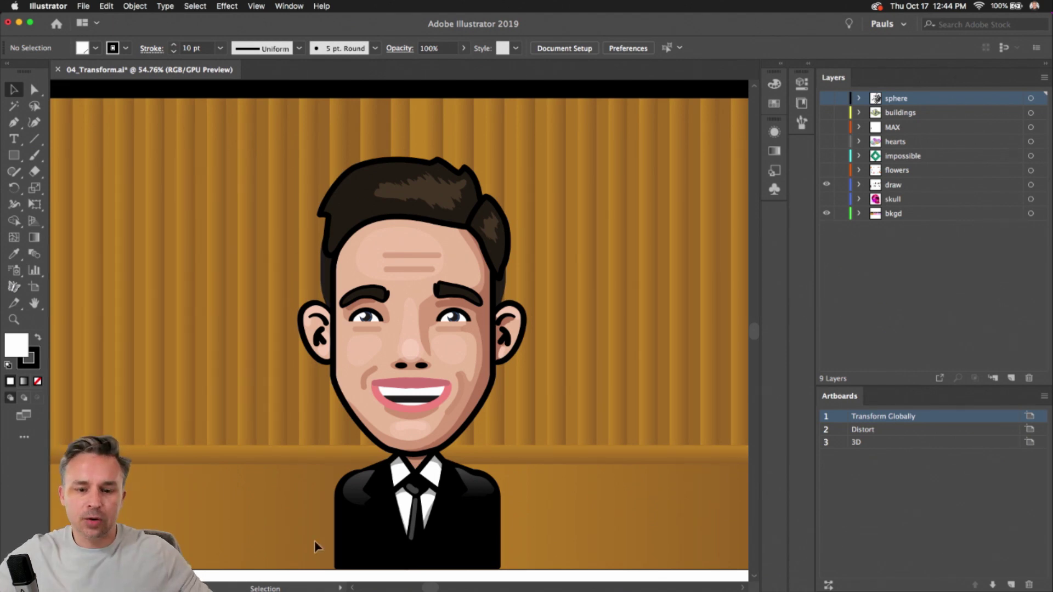
- Move the character to the left of the artboard so it stands beside its copy
scroll(329, 417, down, 1)
drag(279, 255, 283, 258)
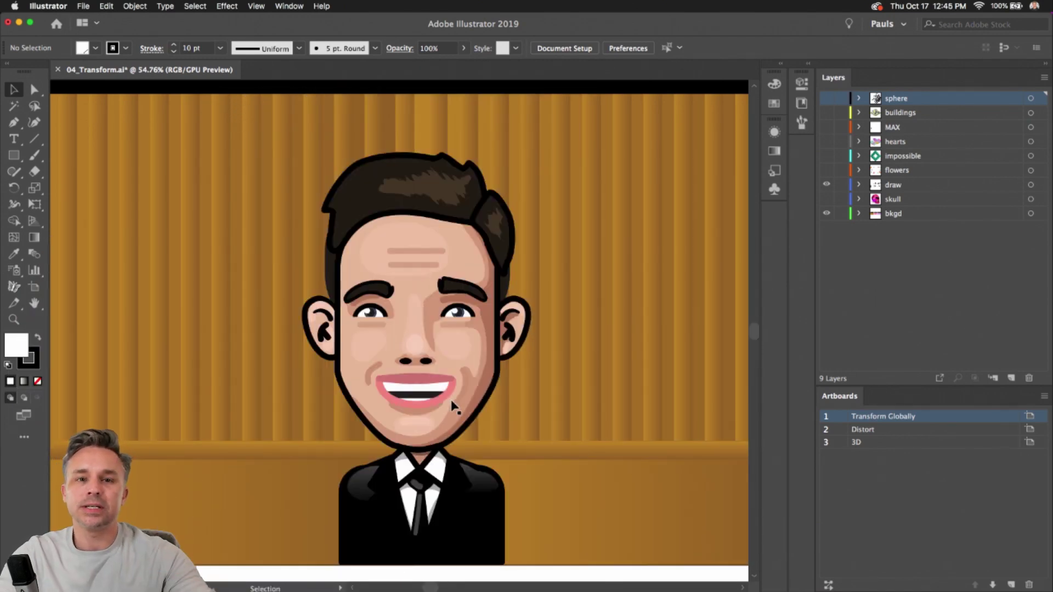
scroll(453, 404, up, 5)
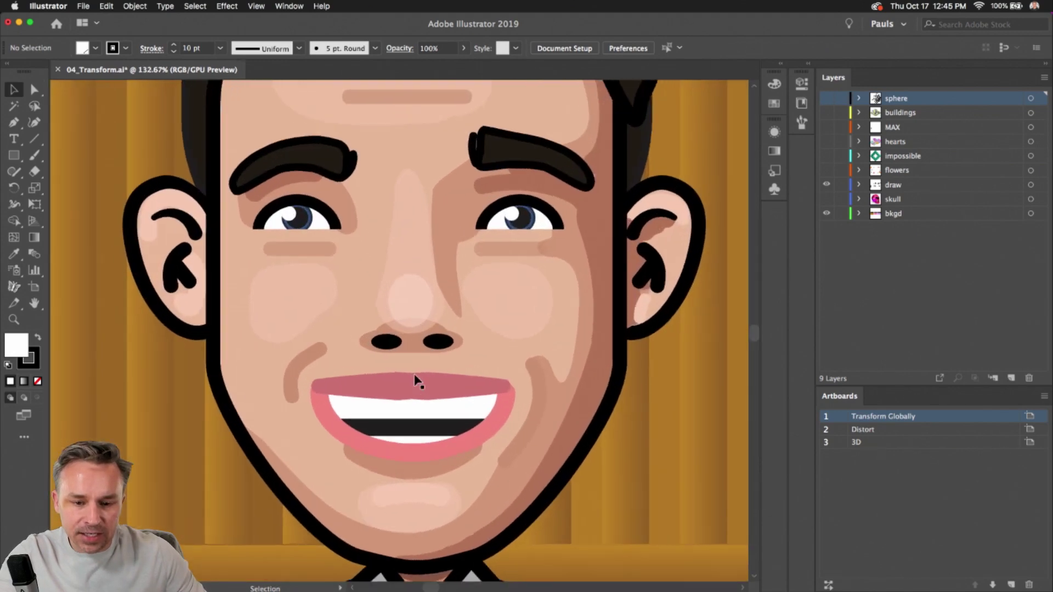
scroll(418, 381, up, 1)
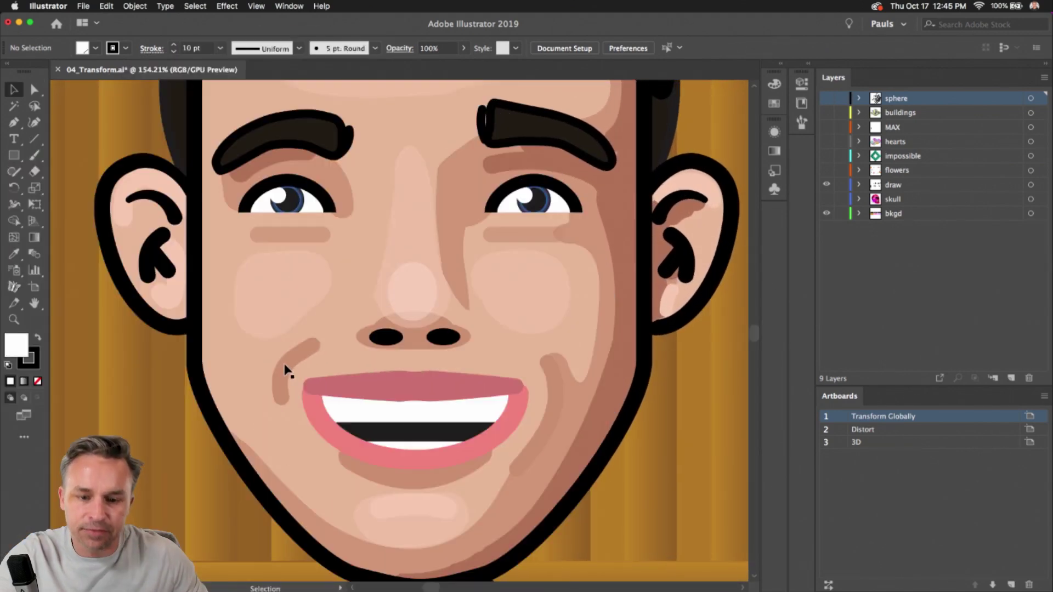
scroll(404, 313, down, 3)
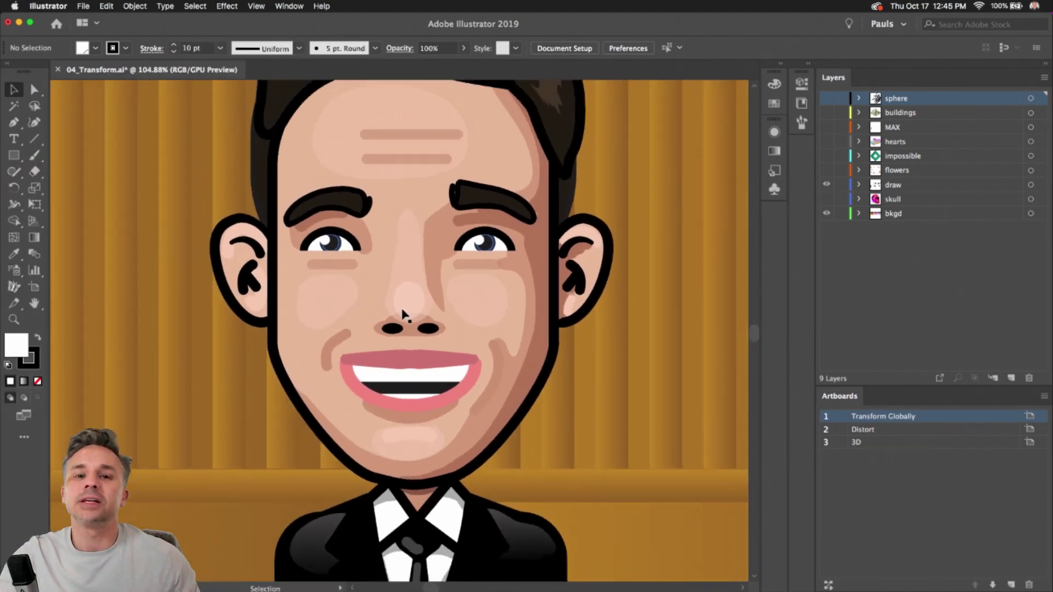
scroll(404, 312, down, 4)
drag(246, 261, 272, 304)
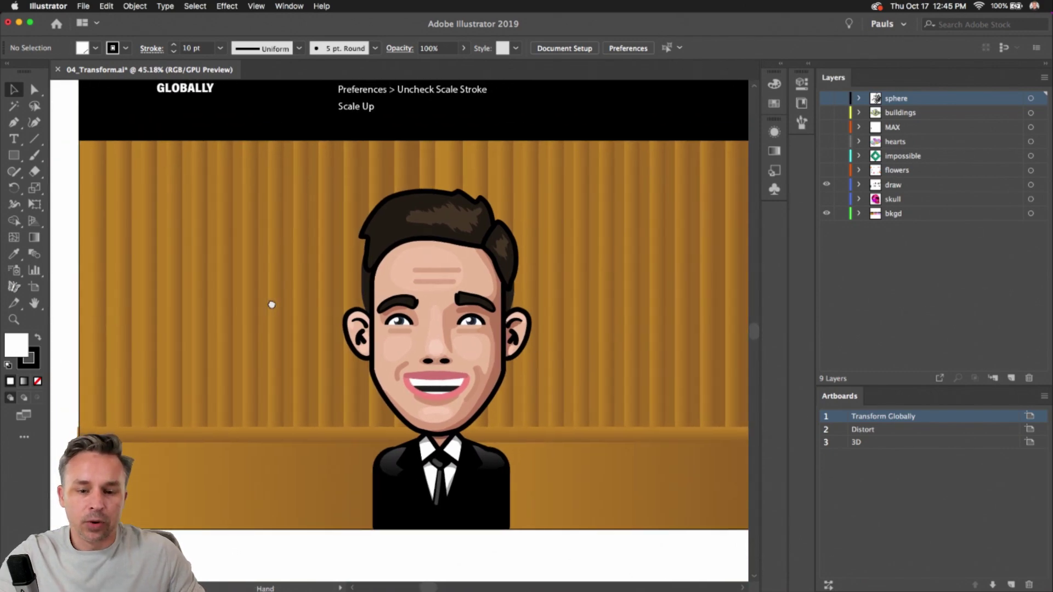
drag(454, 304, 584, 335)
scroll(460, 270, right, 3)
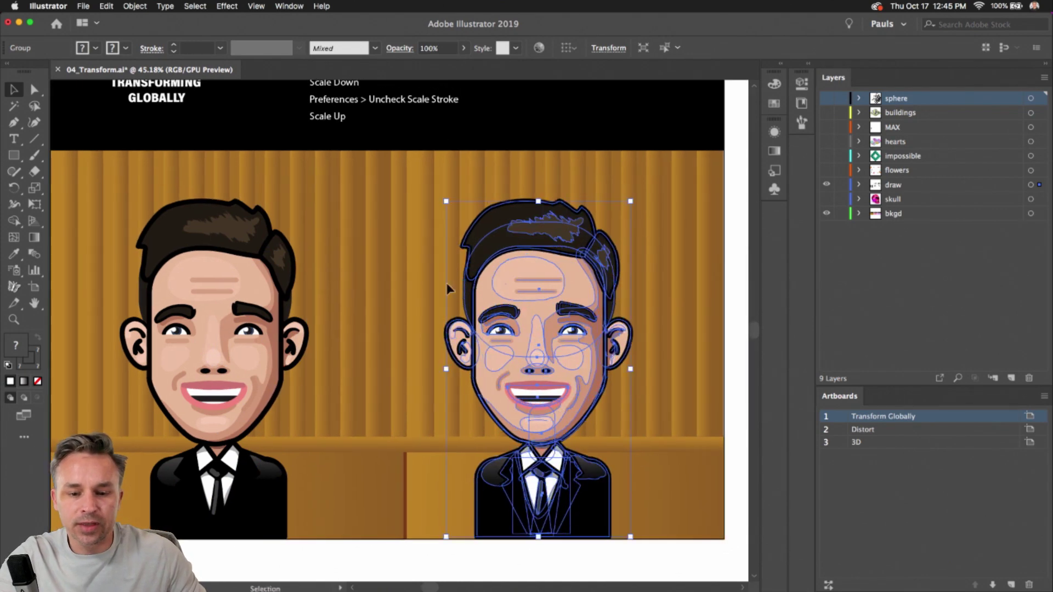
click(252, 355)
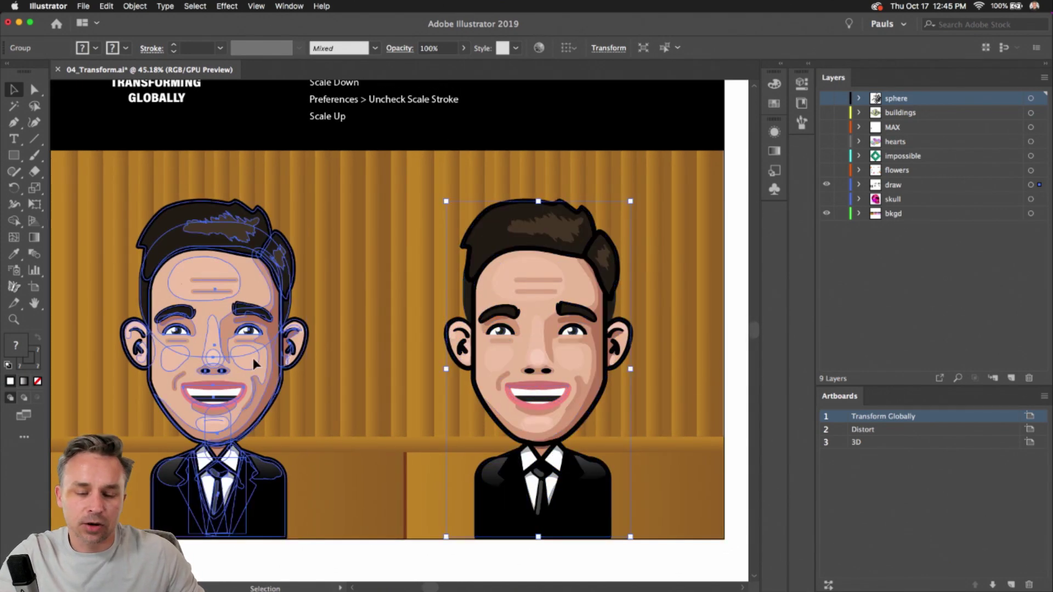
click(473, 350)
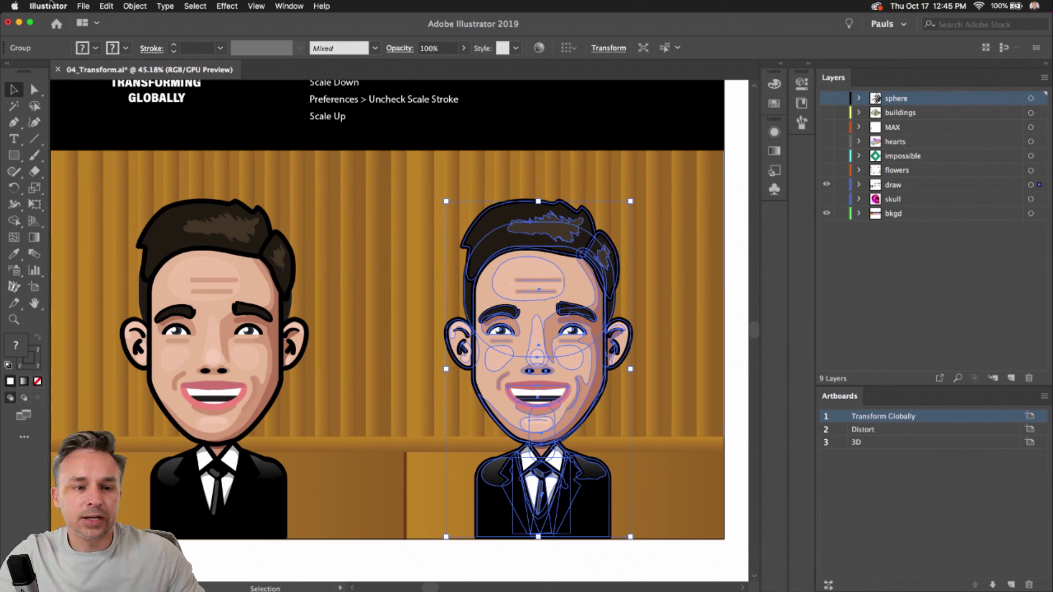
- Enable Scale Strokes & Effects in General preferences, then shrink the right character to about half size
click(83, 6)
mouse_move(99, 57)
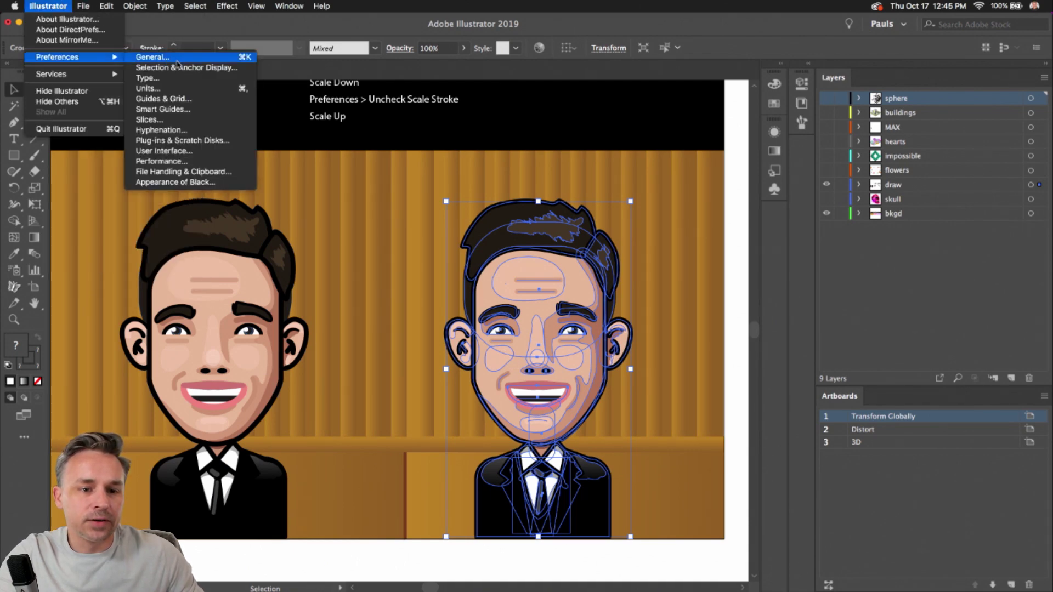
click(178, 60)
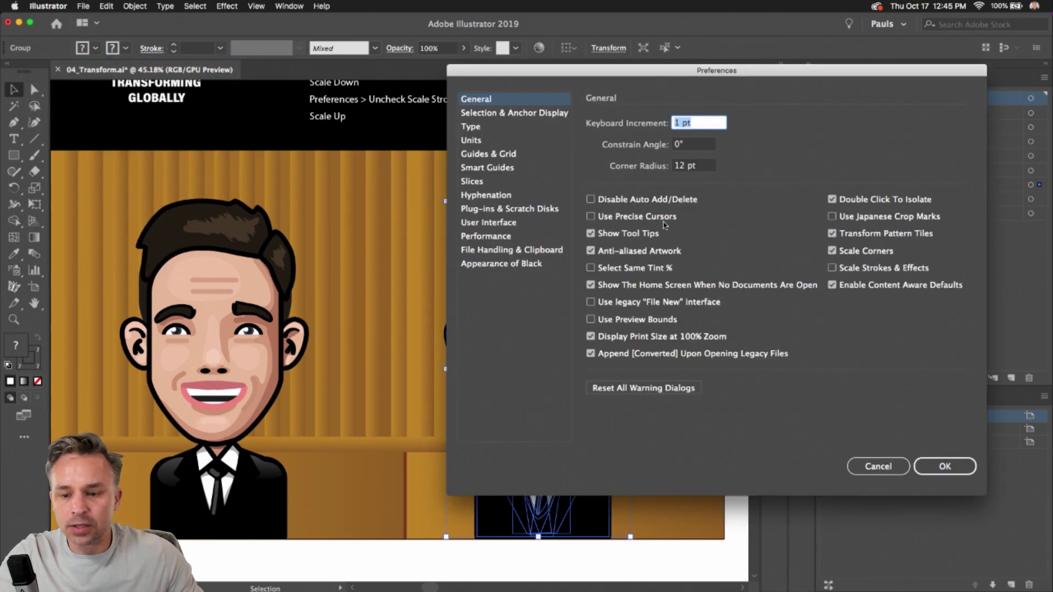
click(833, 269)
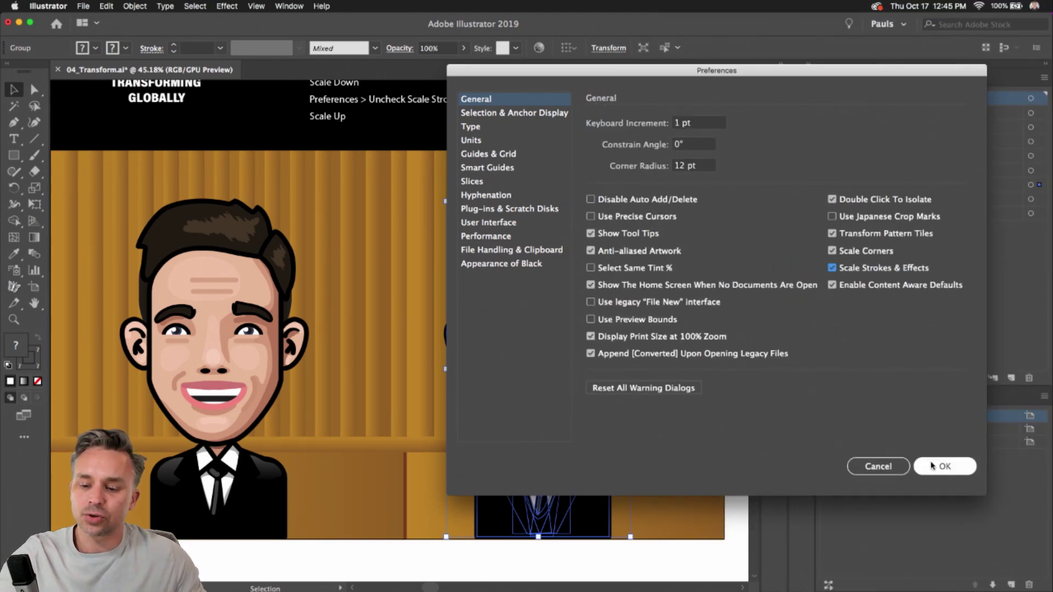
click(932, 461)
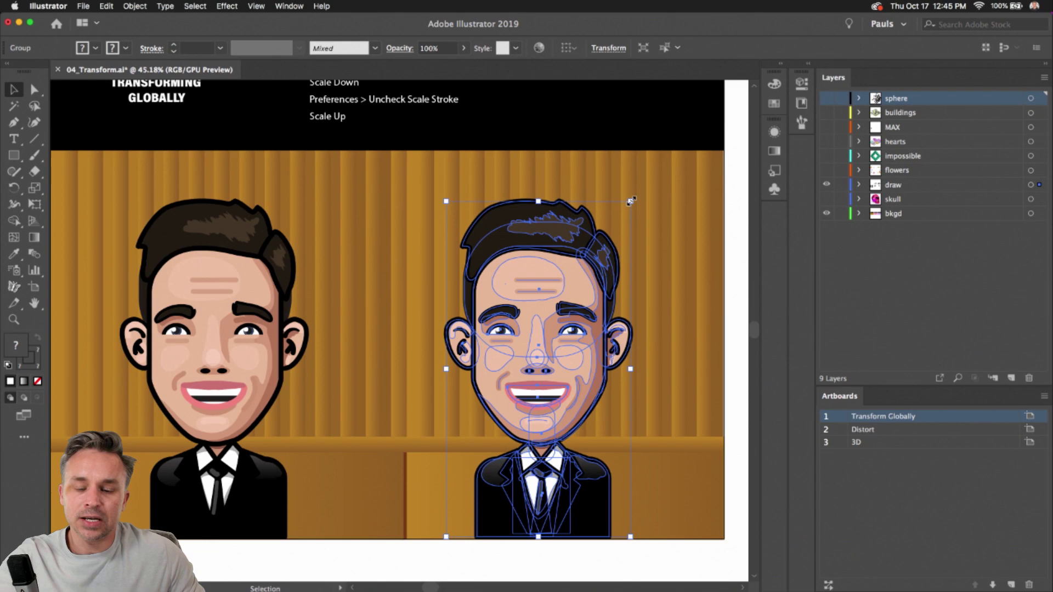
drag(630, 201, 562, 339)
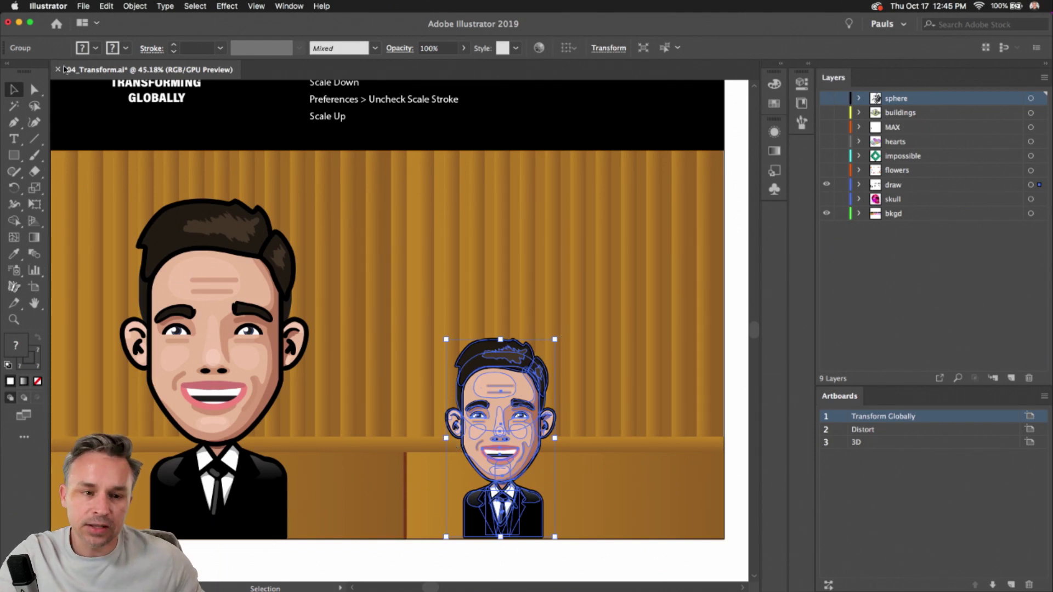
- Turn off Scale Strokes & Effects in the General preferences
click(48, 6)
mouse_move(65, 57)
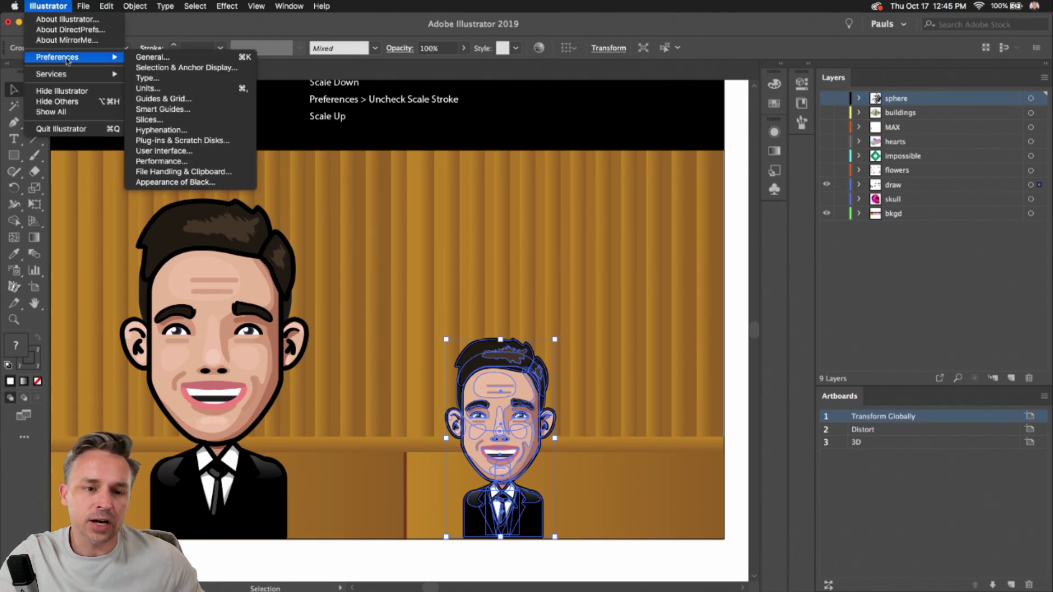
click(168, 58)
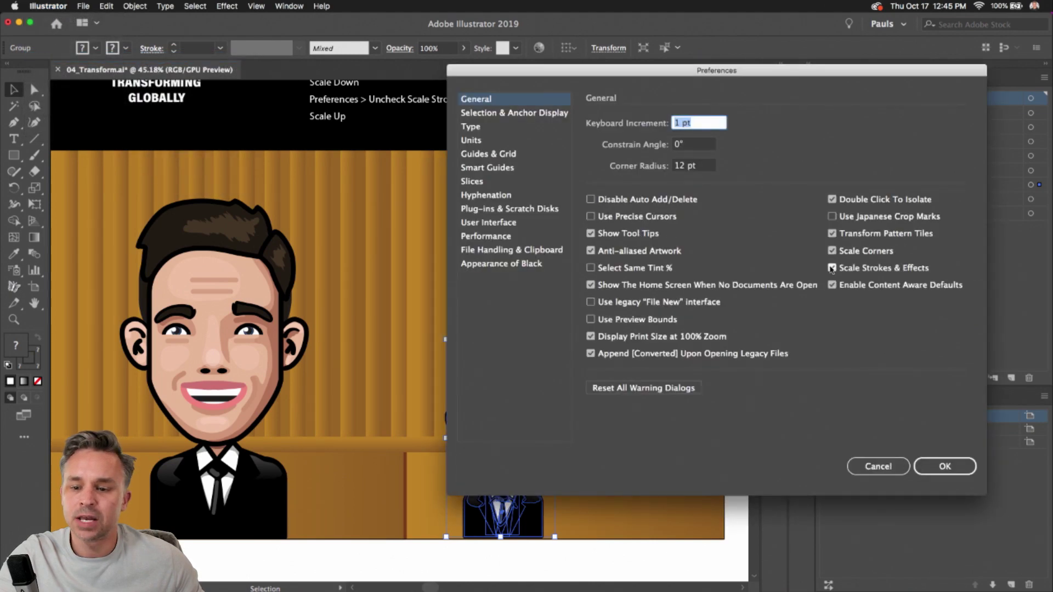
click(832, 269)
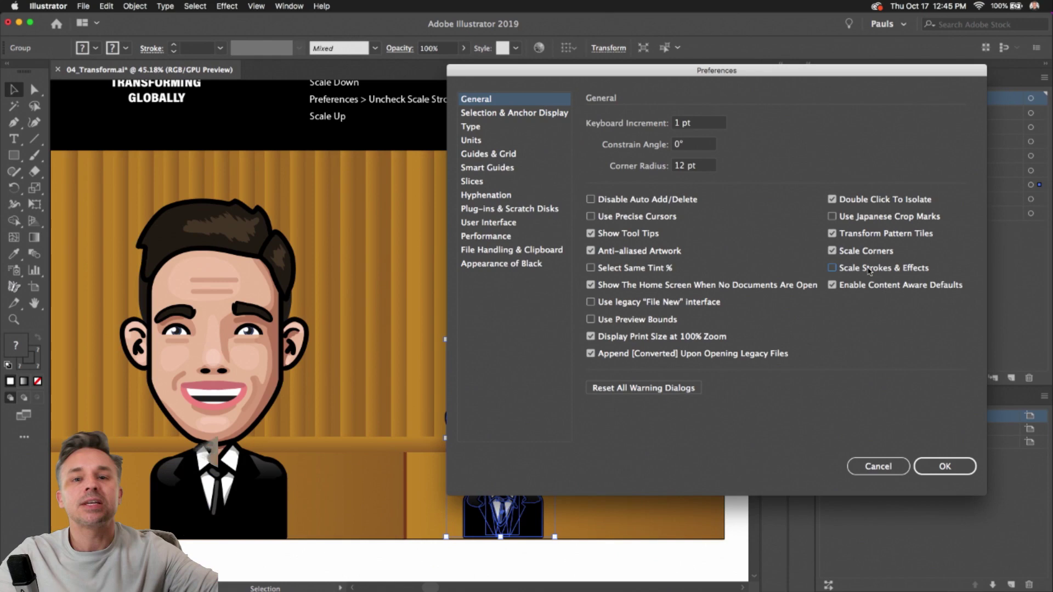
key(Return)
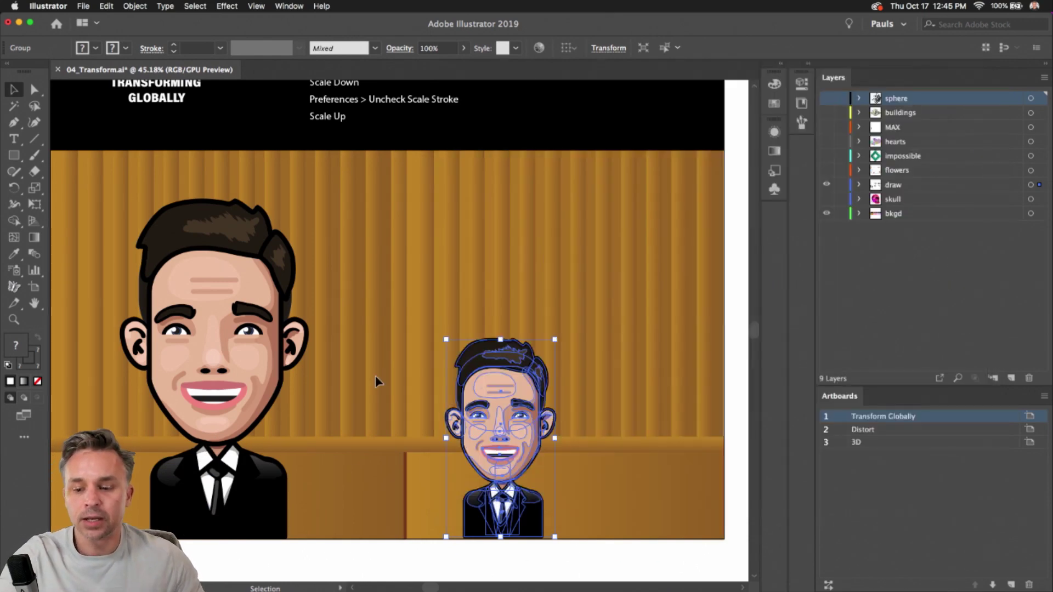
- Scale the small right character back up to full size and deselect it
drag(555, 340, 645, 209)
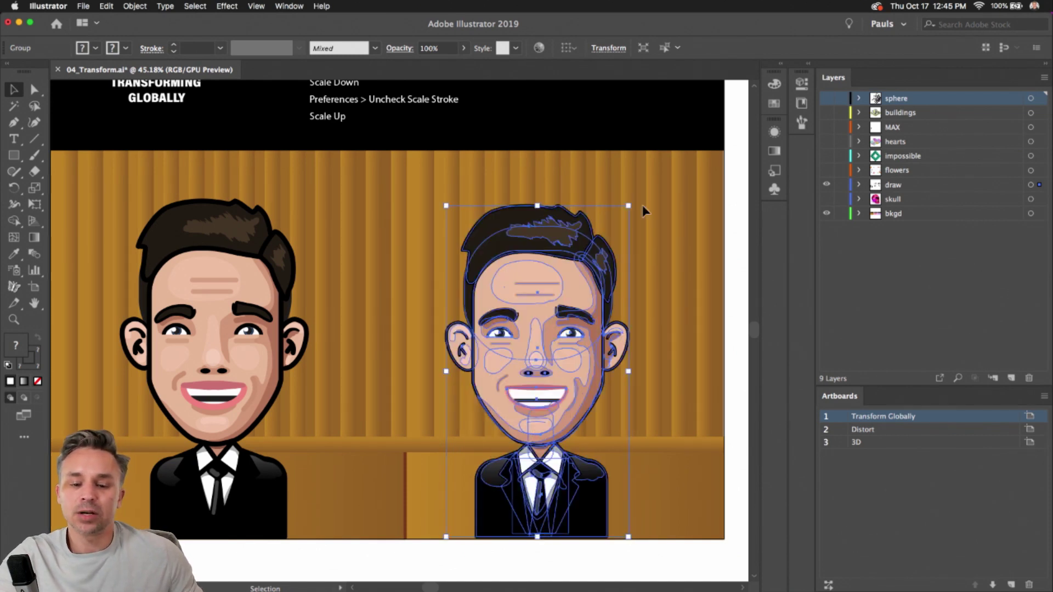
click(393, 380)
drag(367, 364, 399, 368)
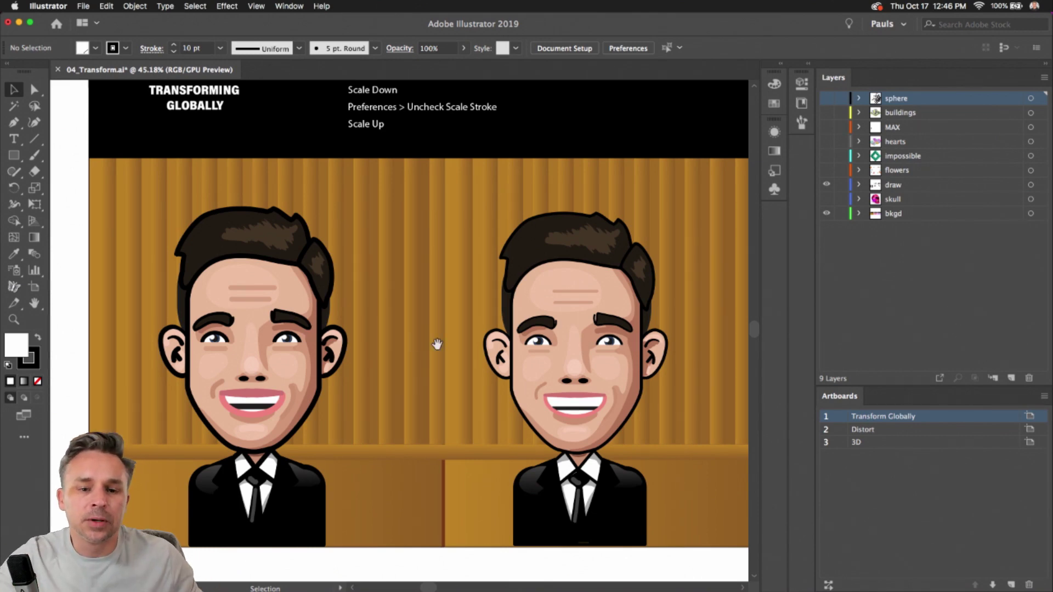
- Pan to the Distort artboard and select the scorpion group beside the DIA DE LOS MUERTOS title
drag(611, 387, 291, 385)
click(582, 361)
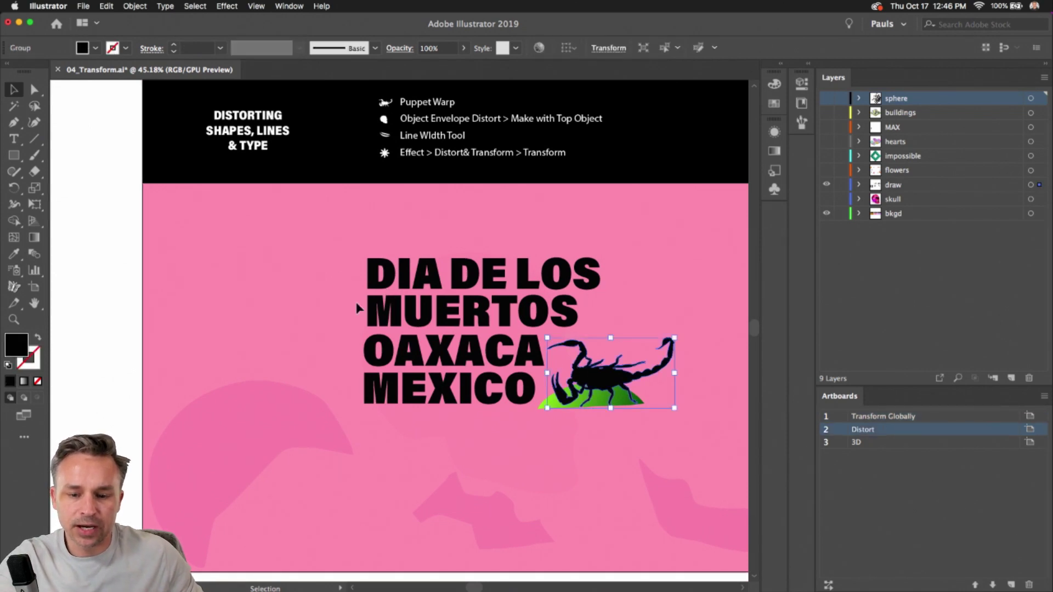
click(441, 395)
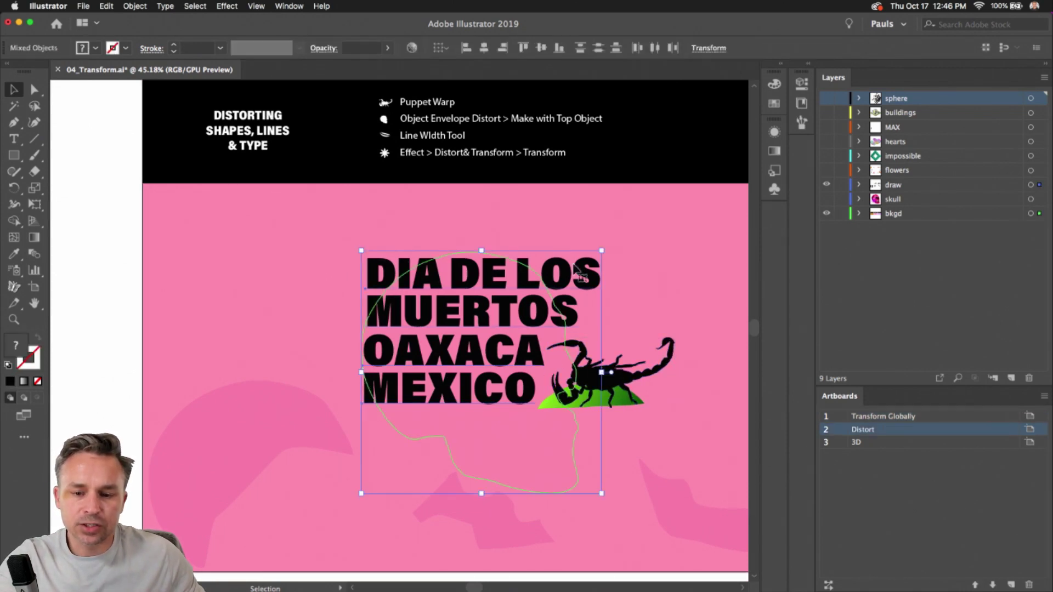
click(414, 233)
click(380, 353)
mouse_move(380, 354)
mouse_down()
mouse_move(373, 374)
mouse_move(378, 356)
mouse_up()
click(685, 252)
click(665, 384)
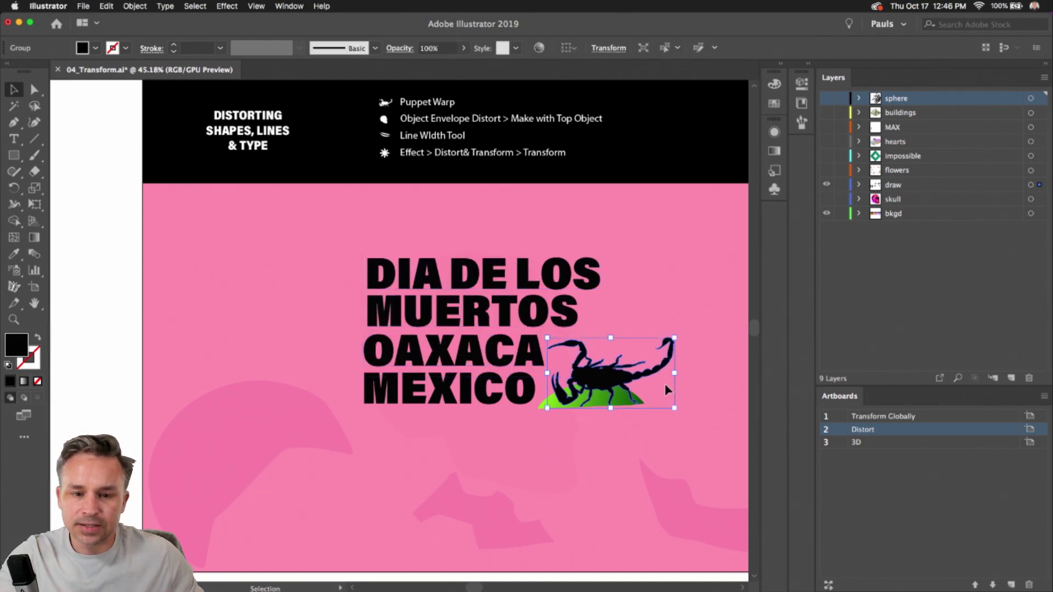
scroll(665, 383, up, 5)
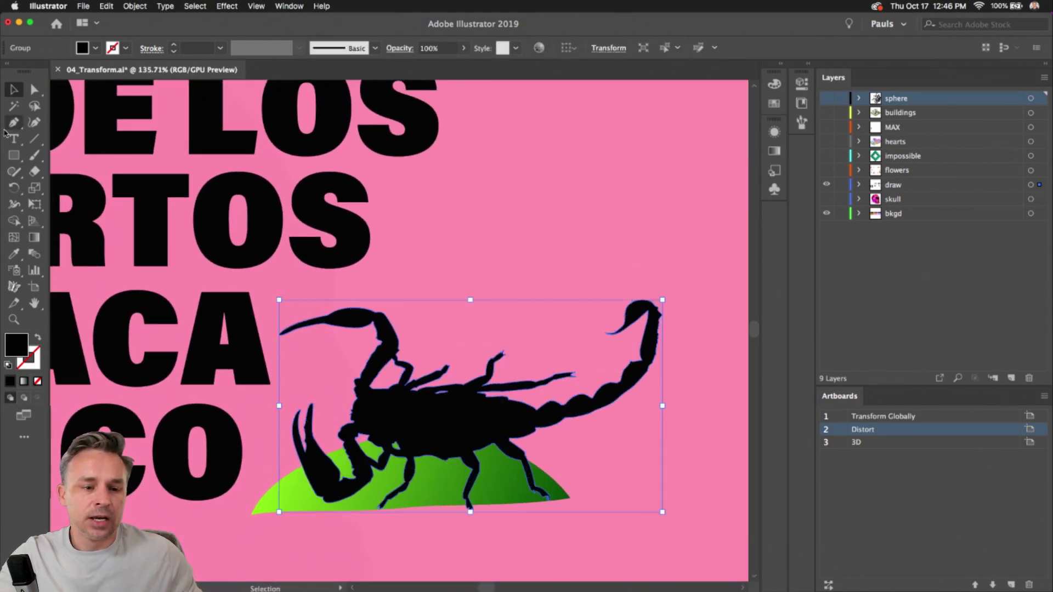
- With Puppet Warp, pin the scorpion, bend its tail into a tall curve and lower its right leg
click(33, 205)
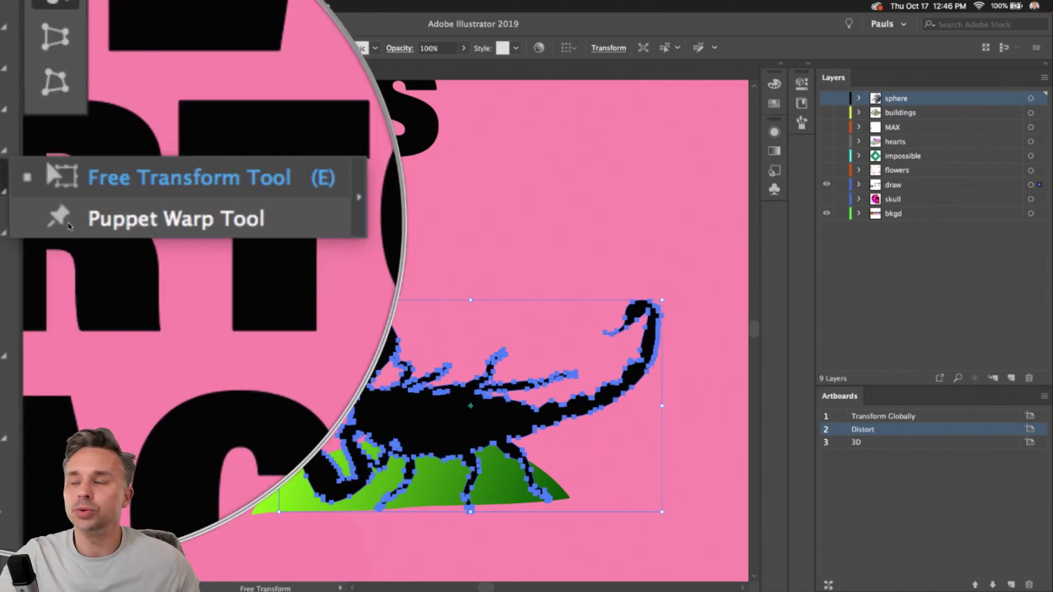
click(68, 222)
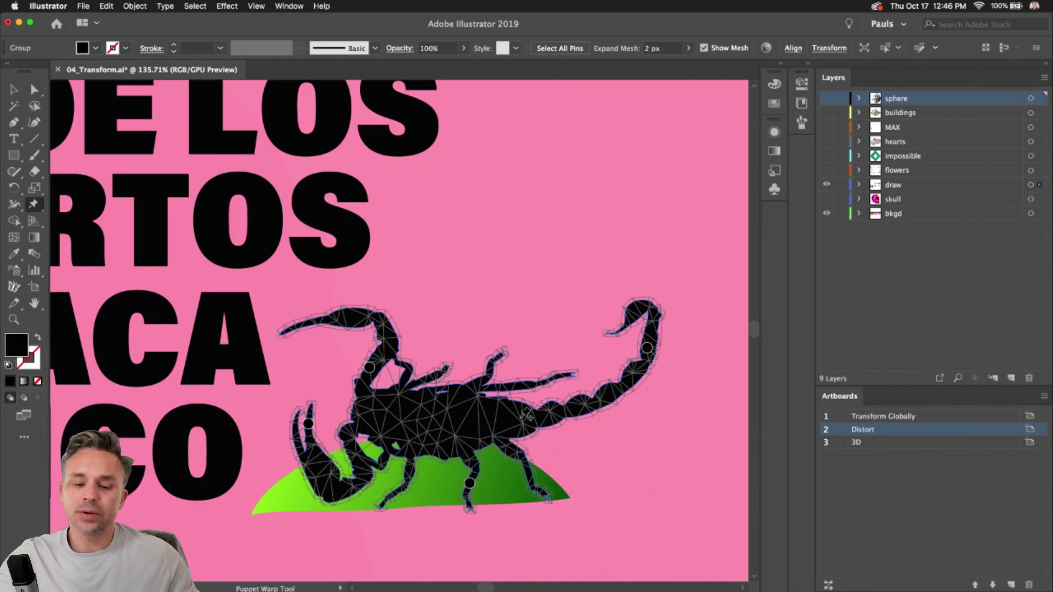
click(514, 414)
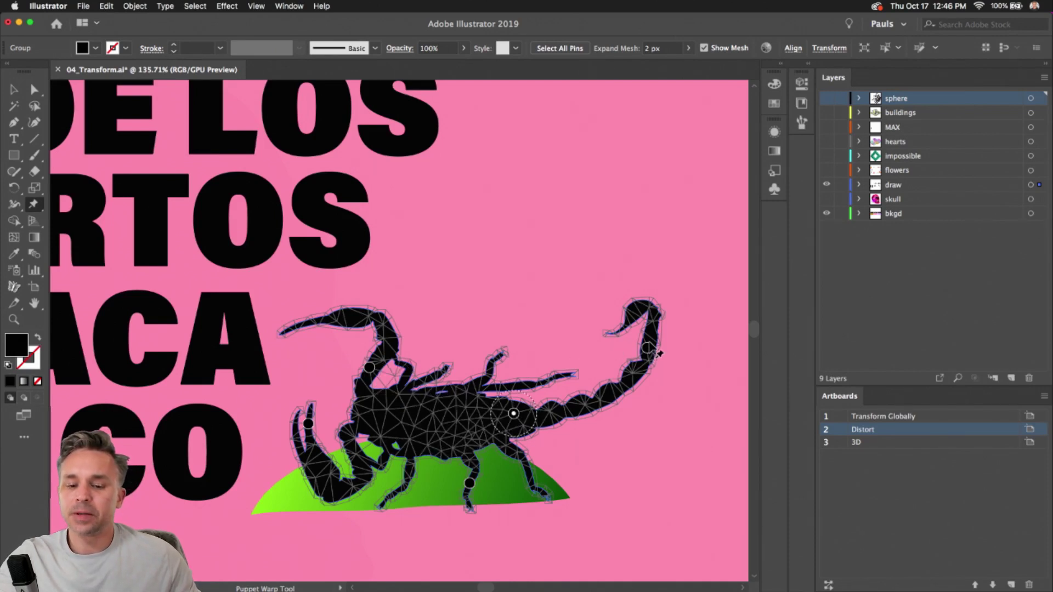
drag(647, 348, 558, 216)
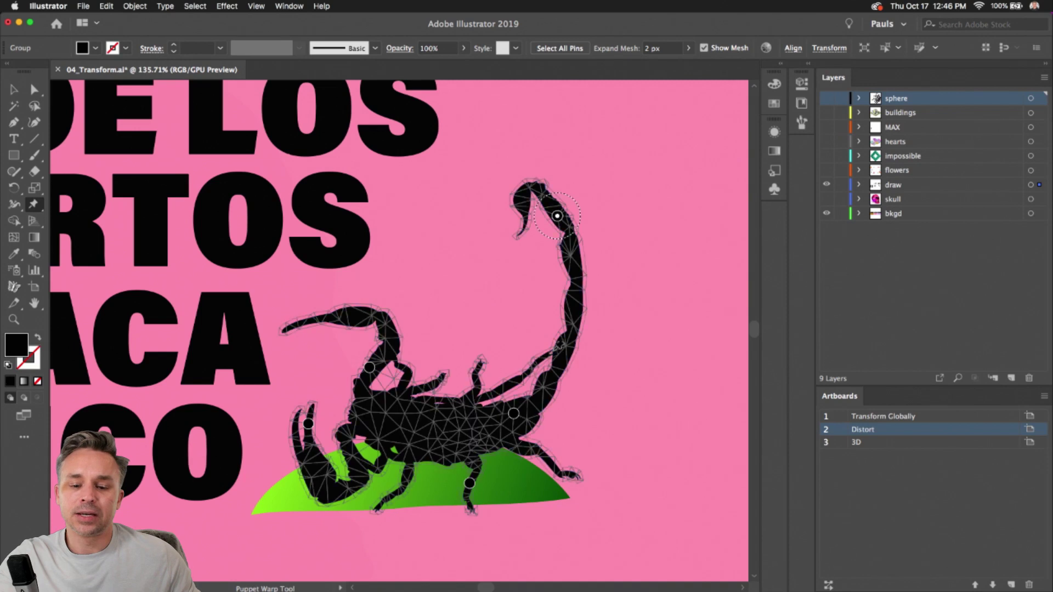
click(574, 470)
drag(570, 477, 571, 502)
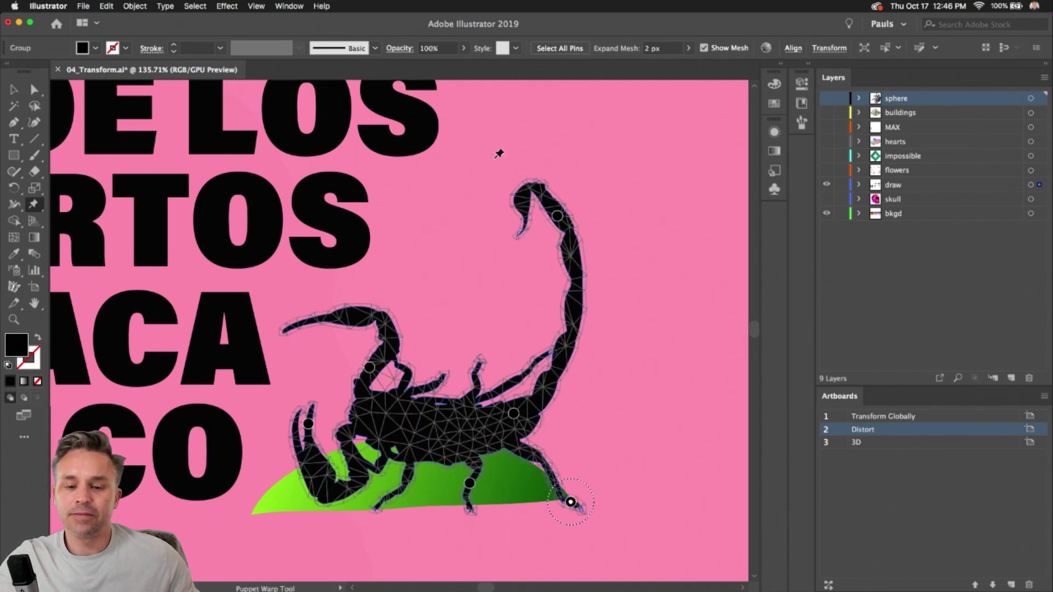
drag(557, 216, 476, 156)
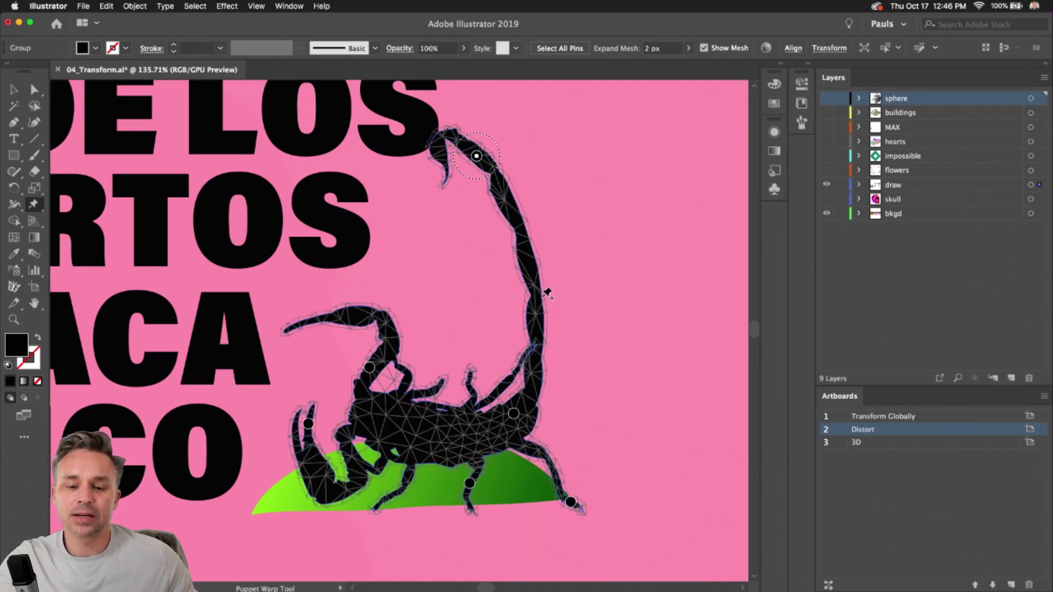
- Pin the tail's middle to stretch it right and curl the tip over, then deselect and zoom out
click(537, 287)
drag(537, 288, 600, 296)
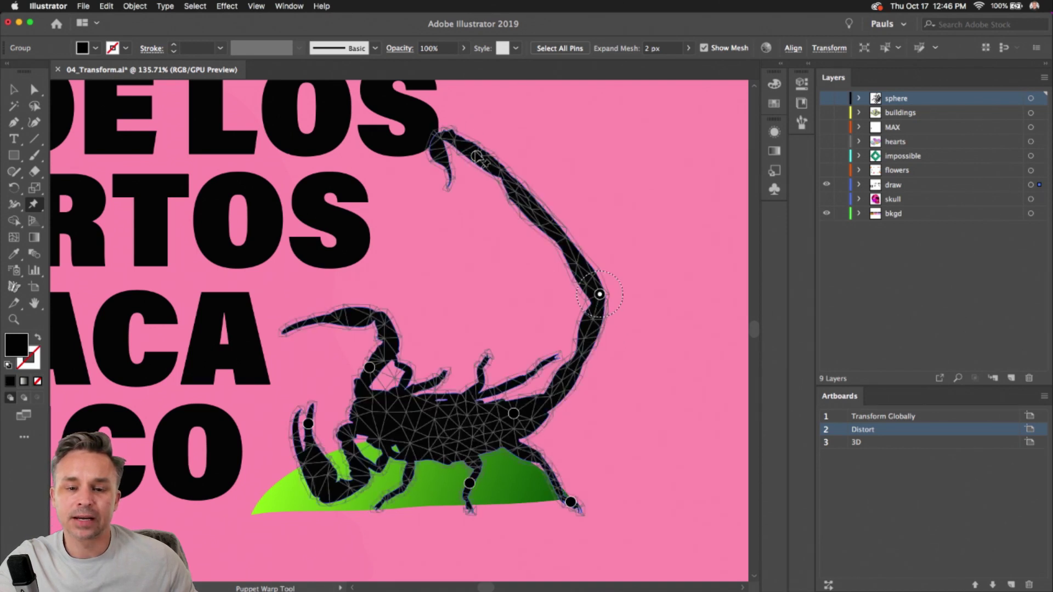
drag(477, 155, 530, 225)
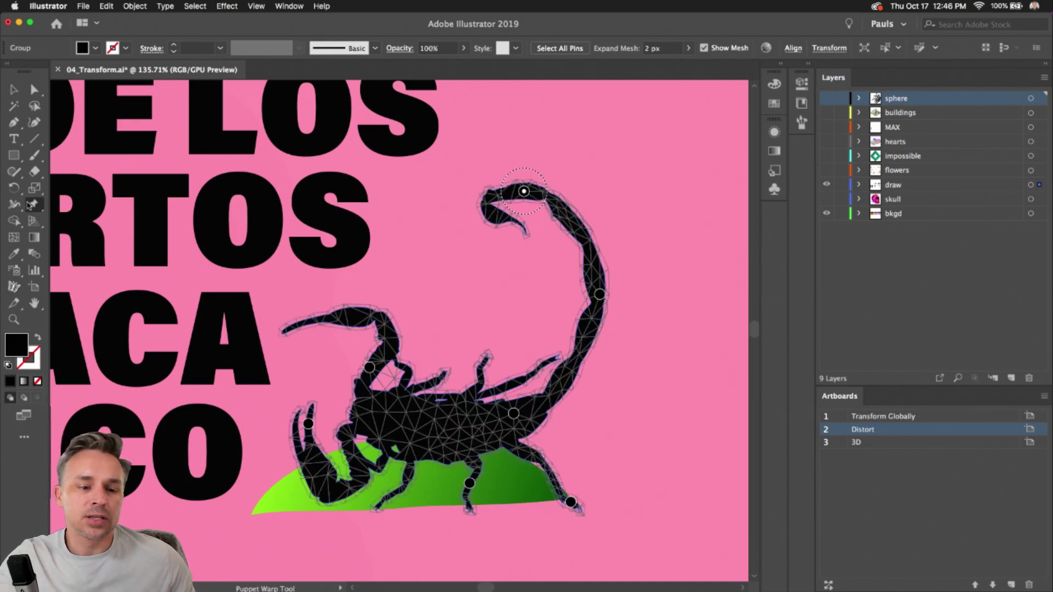
click(14, 90)
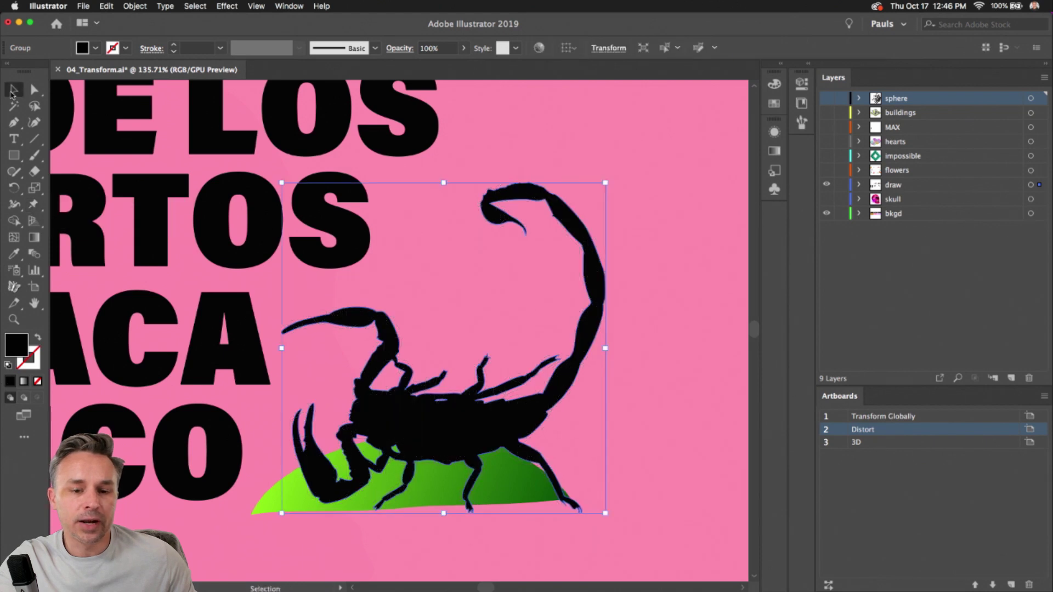
click(418, 248)
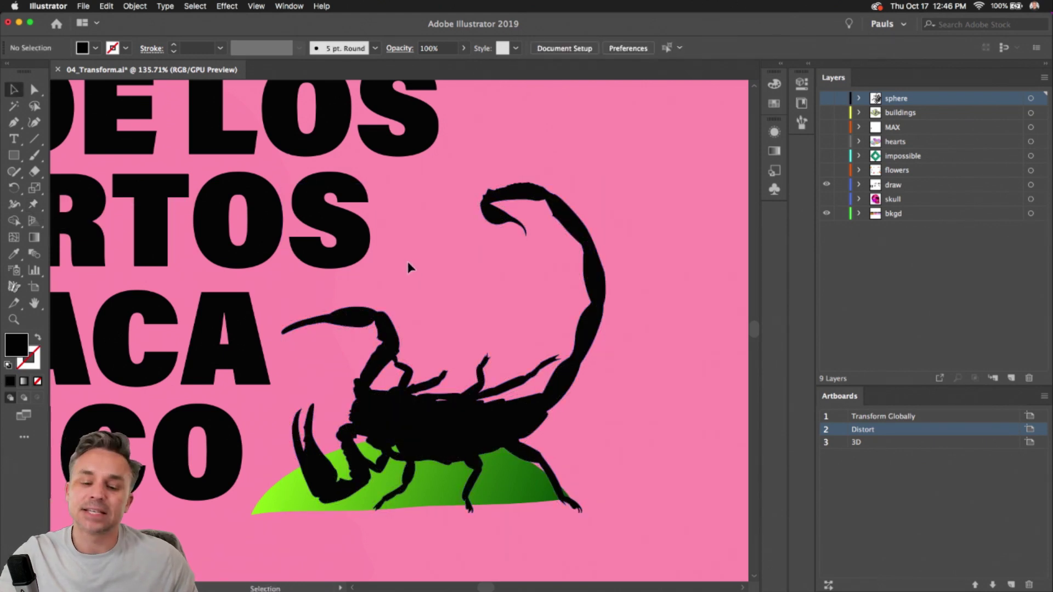
click(34, 89)
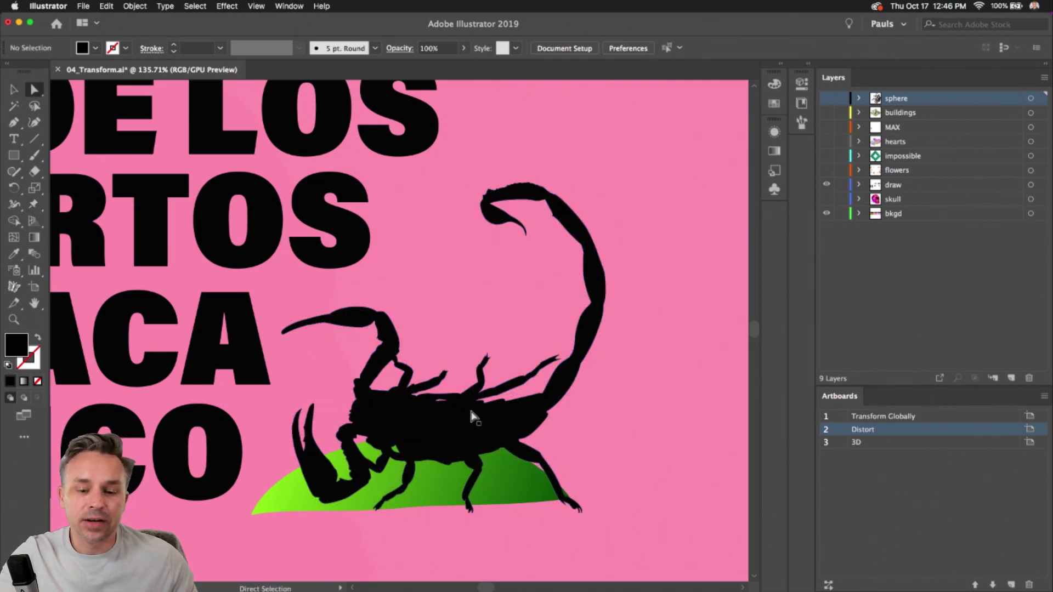
click(485, 426)
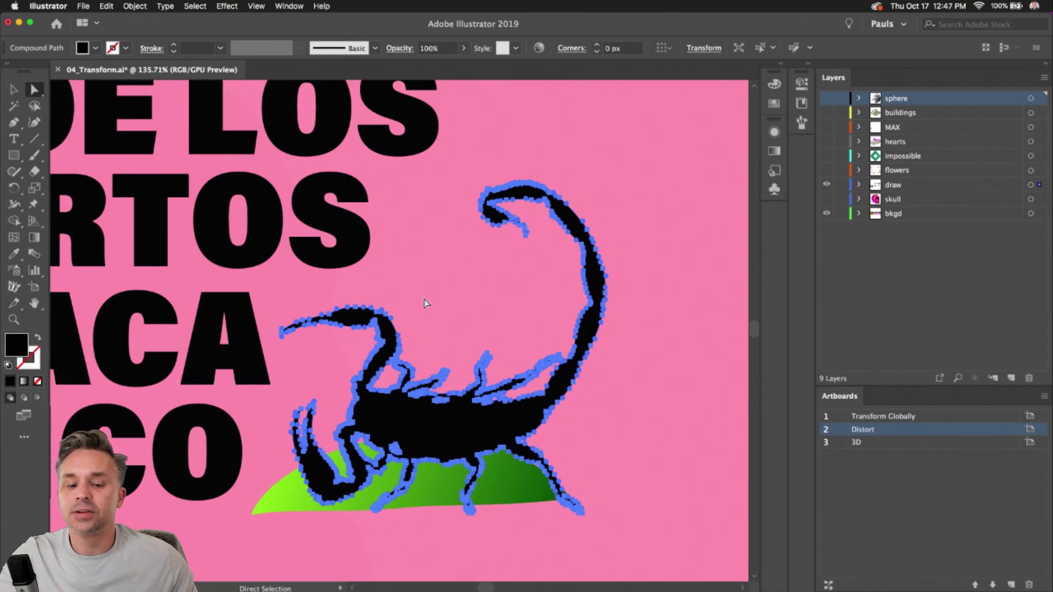
click(426, 303)
key(super+0)
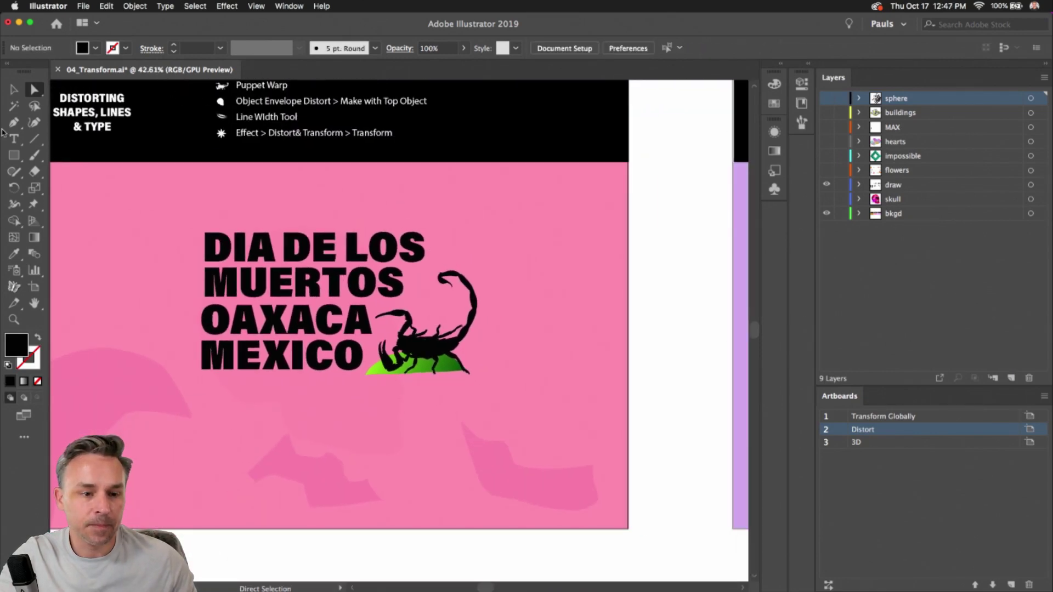
click(14, 90)
scroll(340, 225, left, 5)
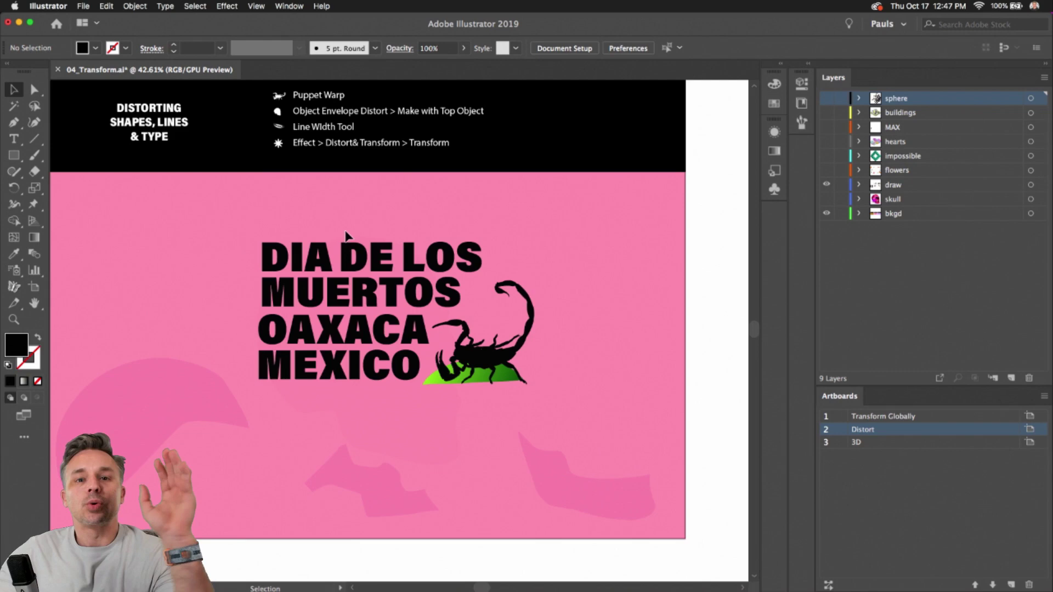
click(343, 269)
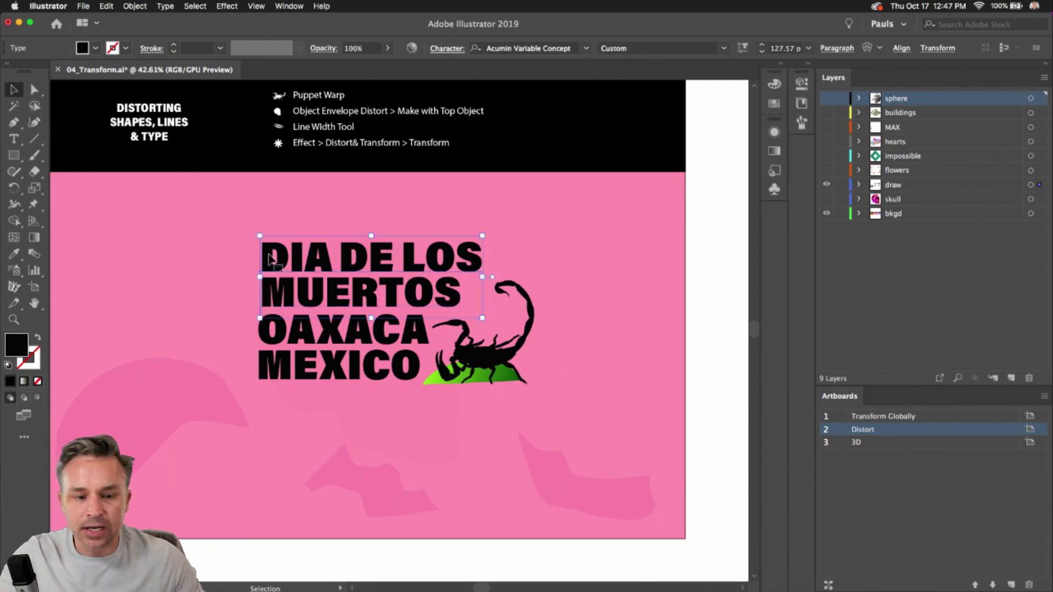
scroll(247, 235, up, 5)
drag(362, 225, 277, 223)
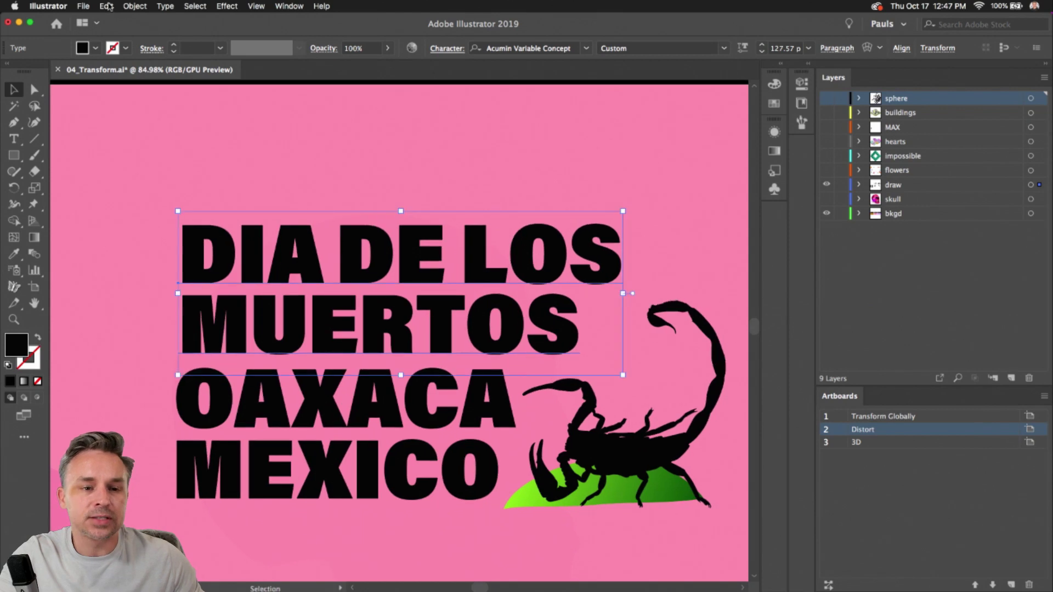
click(127, 6)
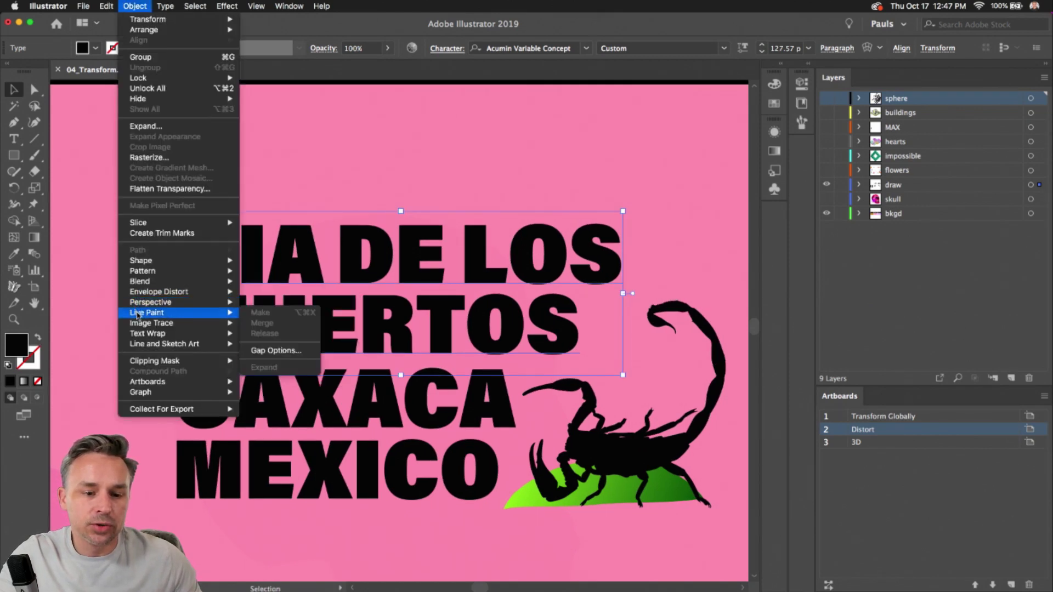
mouse_move(137, 301)
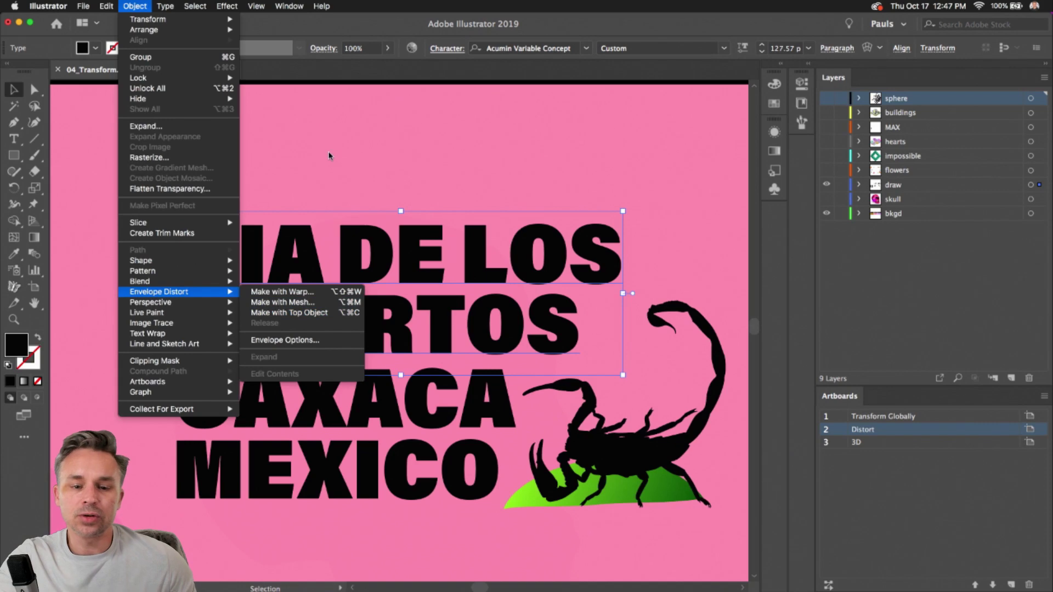
click(329, 158)
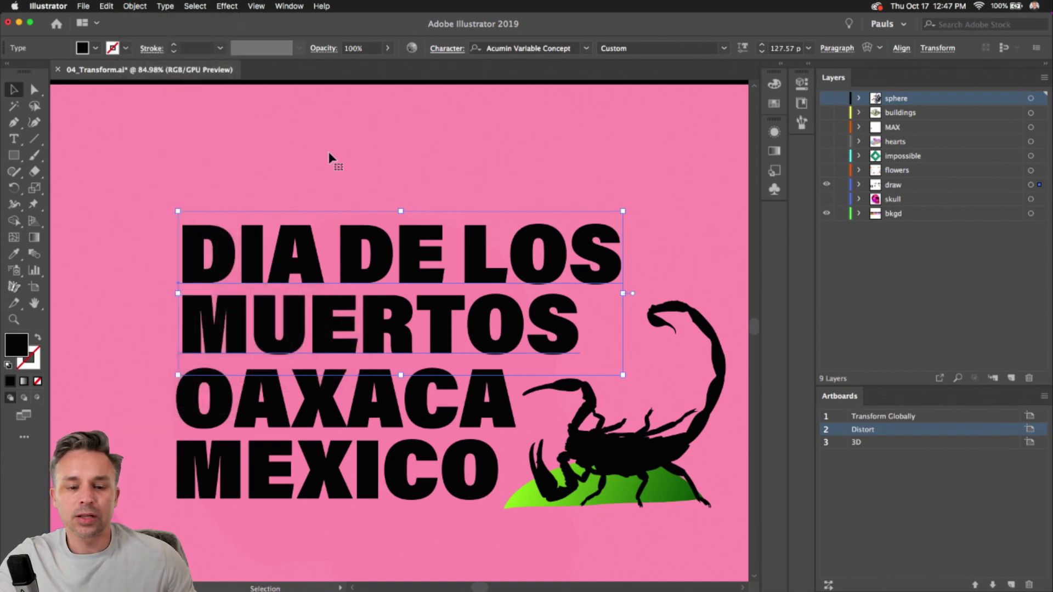
scroll(329, 175, down, 5)
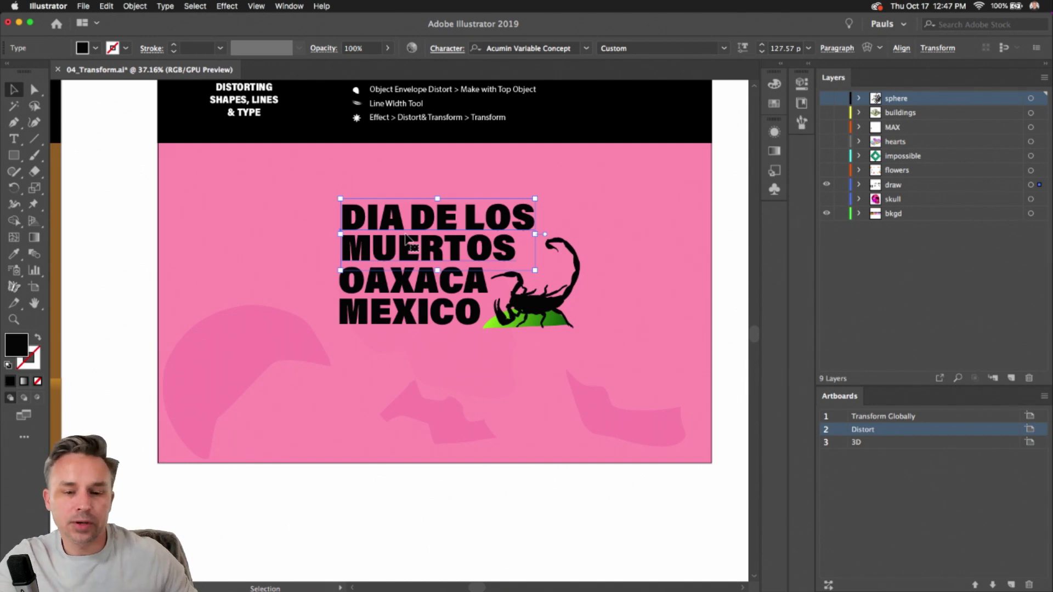
- Move the pink blob to the upper left and place the title text over it
drag(252, 348, 263, 231)
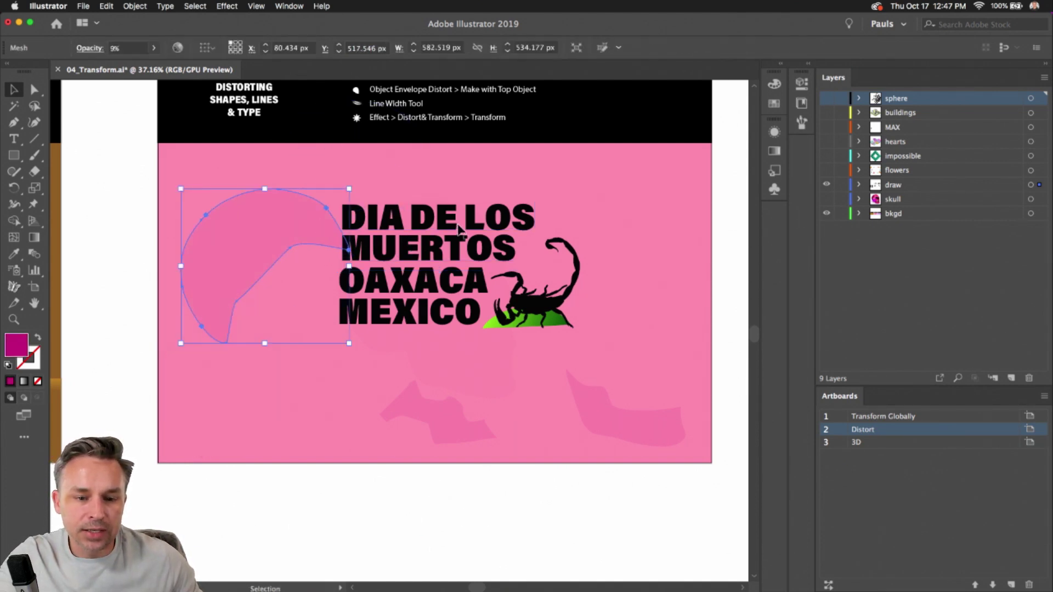
drag(460, 229, 308, 250)
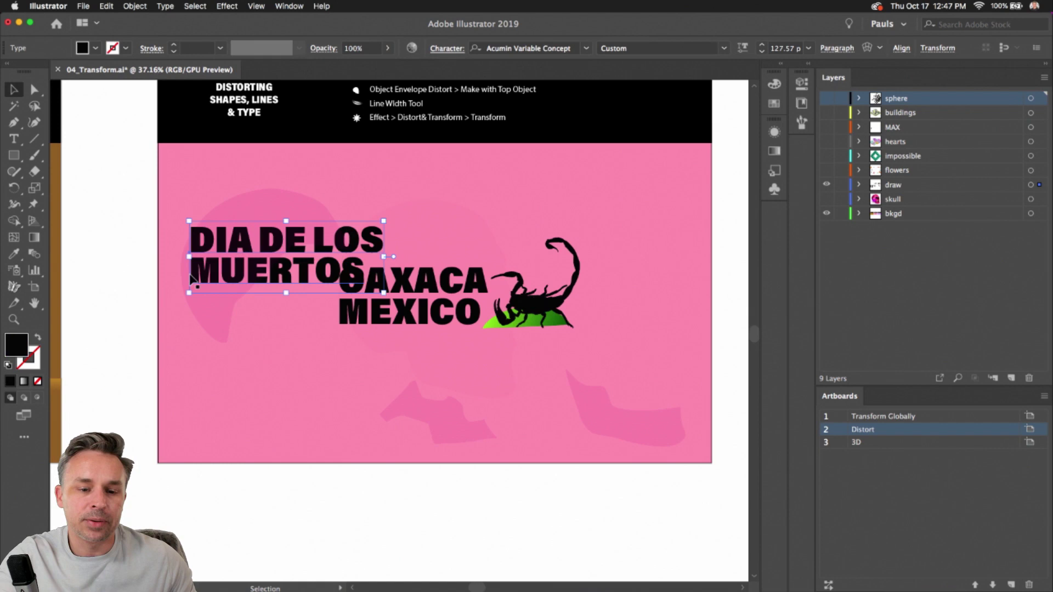
scroll(171, 262, up, 3)
- Raise the pink blob's opacity to 45%
click(285, 354)
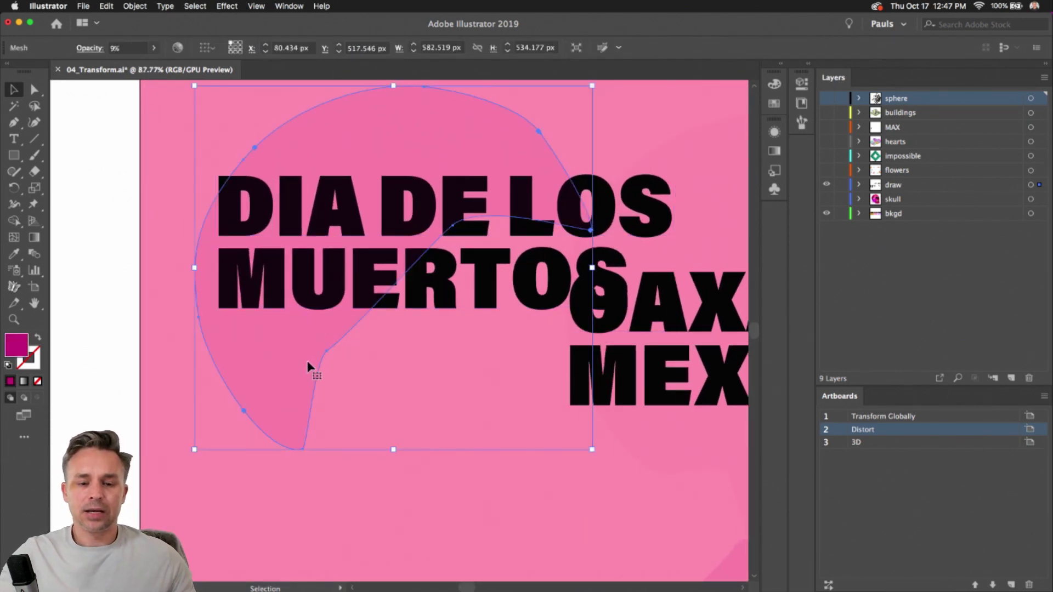
click(810, 65)
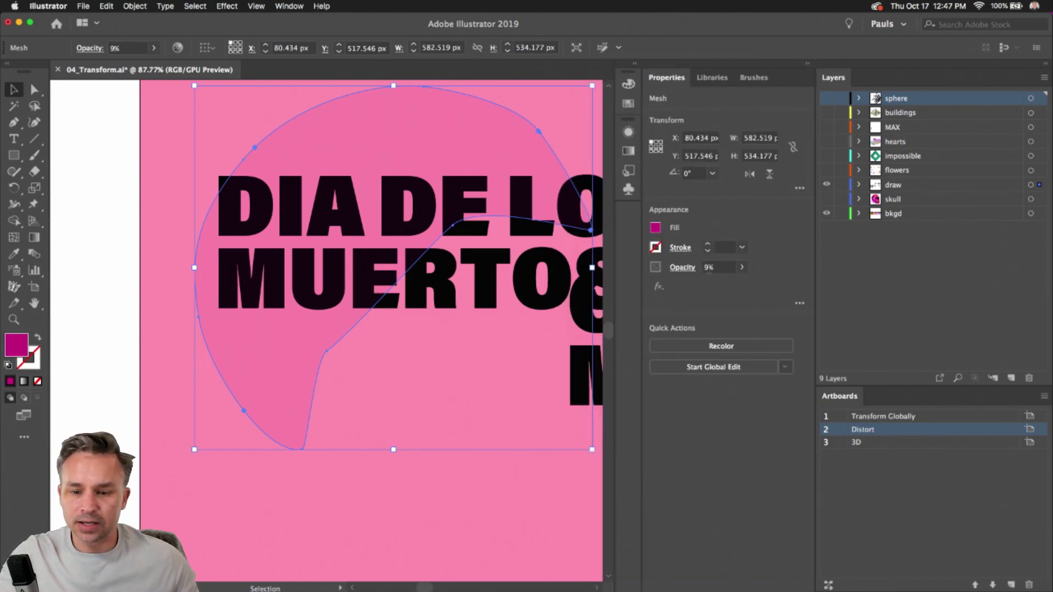
click(740, 267)
click(712, 284)
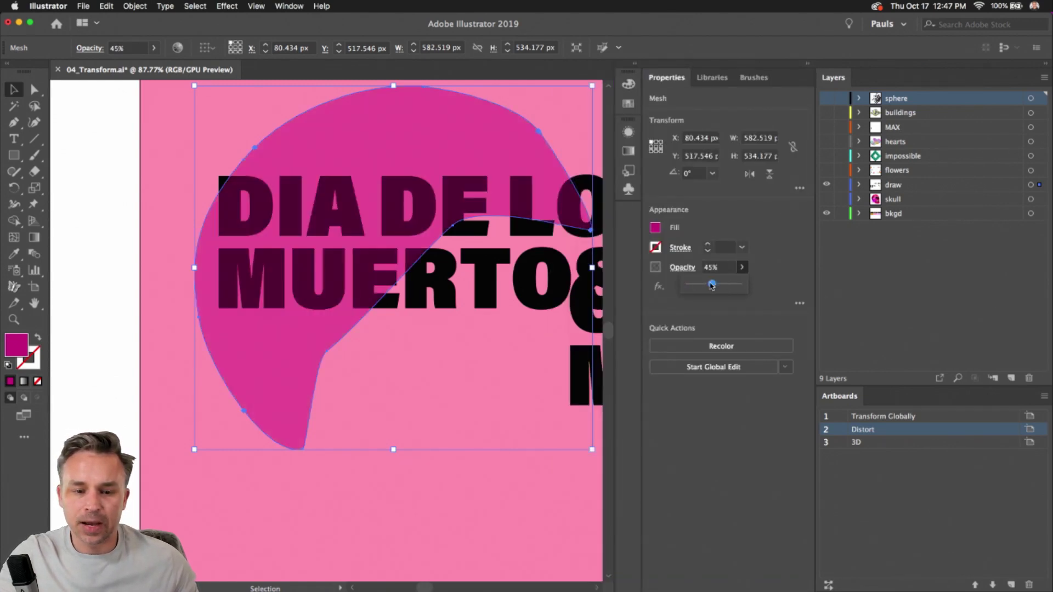
drag(731, 284, 711, 284)
click(806, 66)
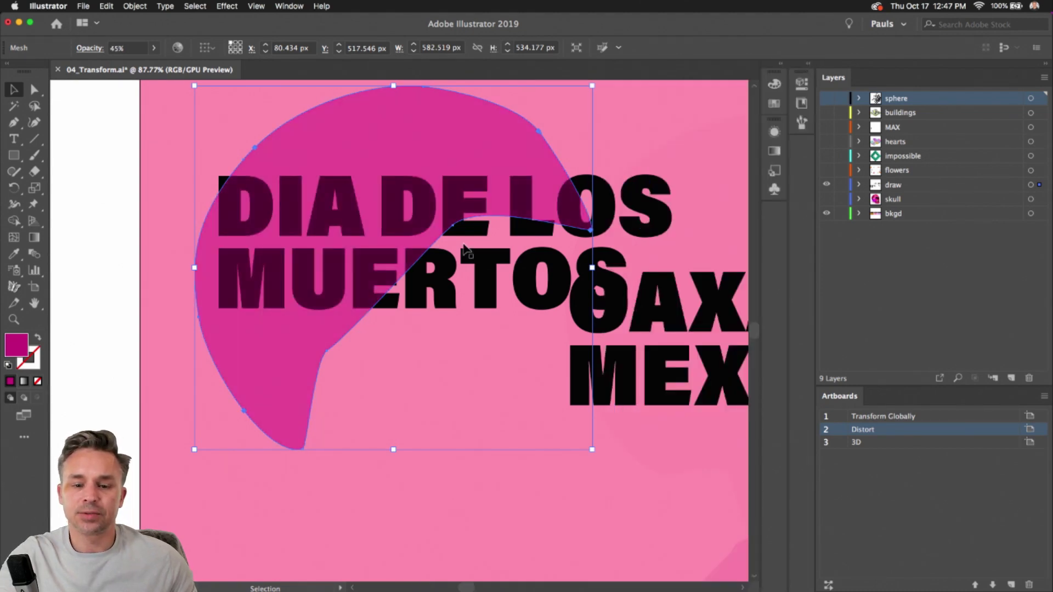
- Select the title with the blob and apply Envelope Distort > Make with Top Object
shift+click(474, 259)
click(148, 4)
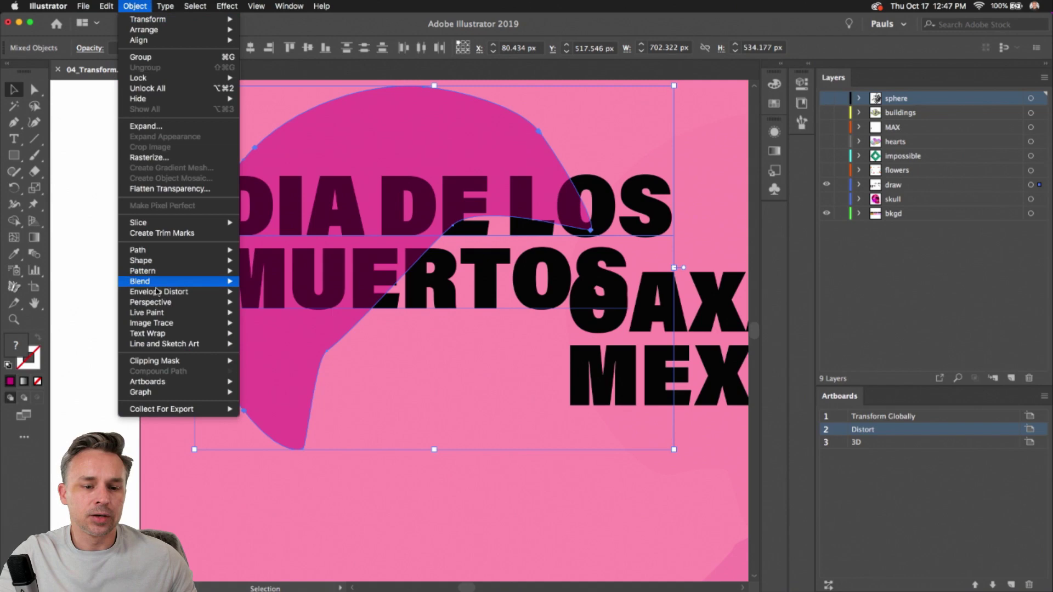
click(276, 313)
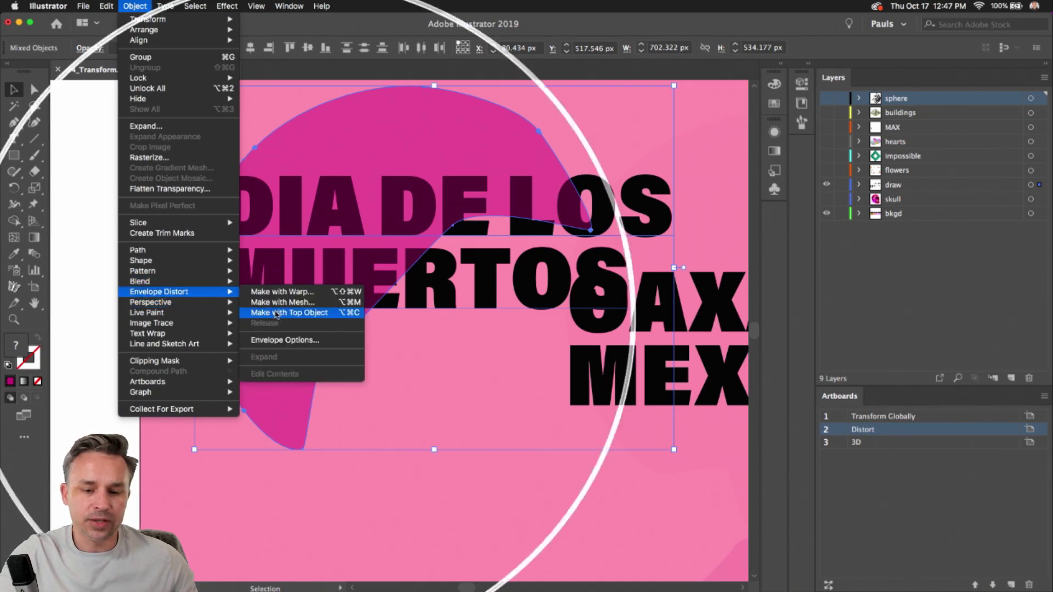
scroll(275, 316, down, 5)
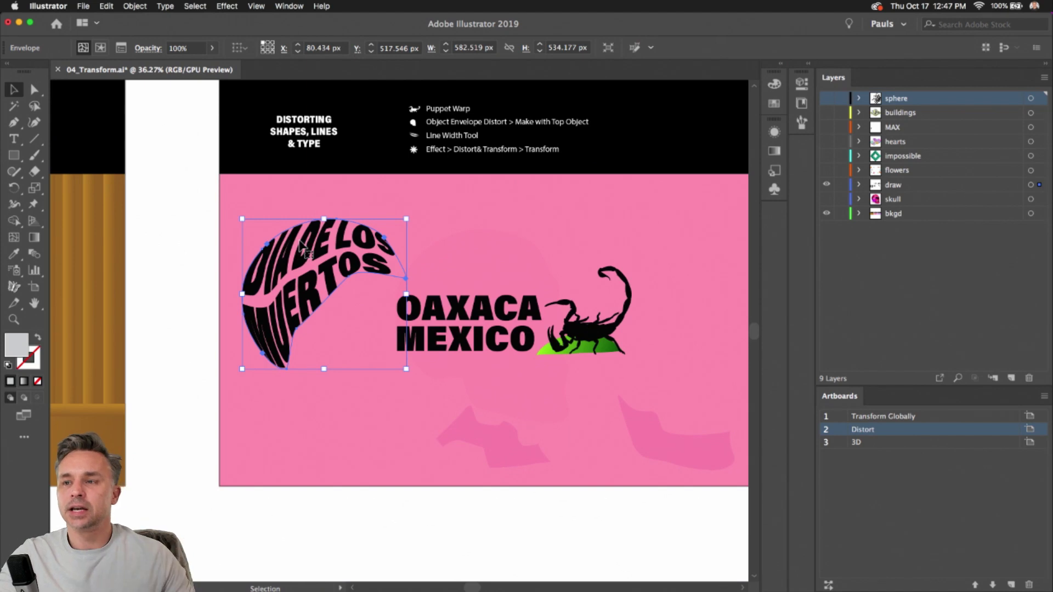
- Move OAXACA onto the faint pink shape and warp it with Envelope Distort > Make with Top Object
double_click(315, 291)
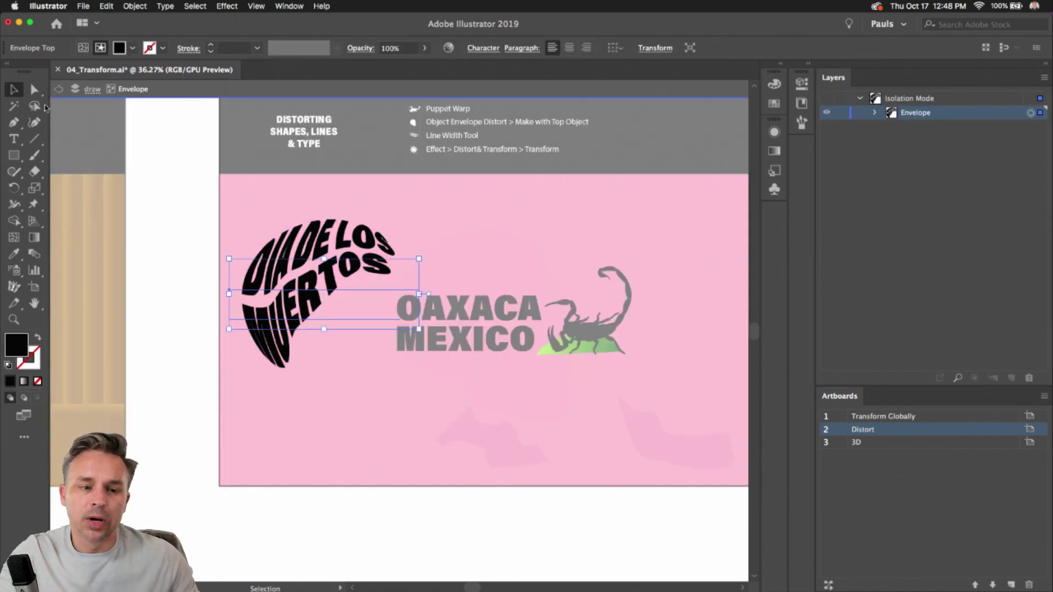
click(58, 90)
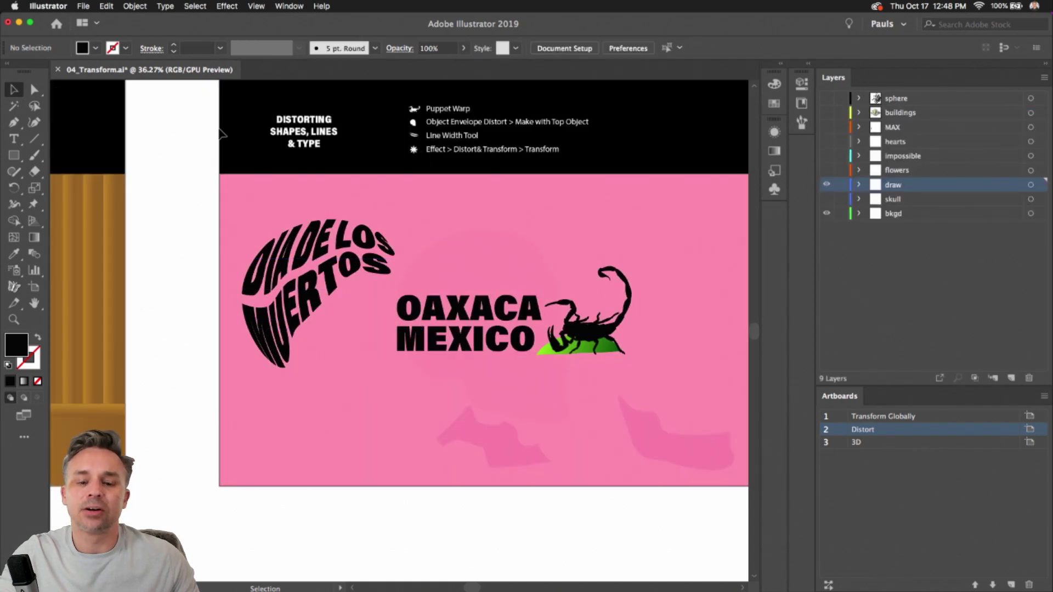
click(459, 442)
drag(475, 430, 380, 400)
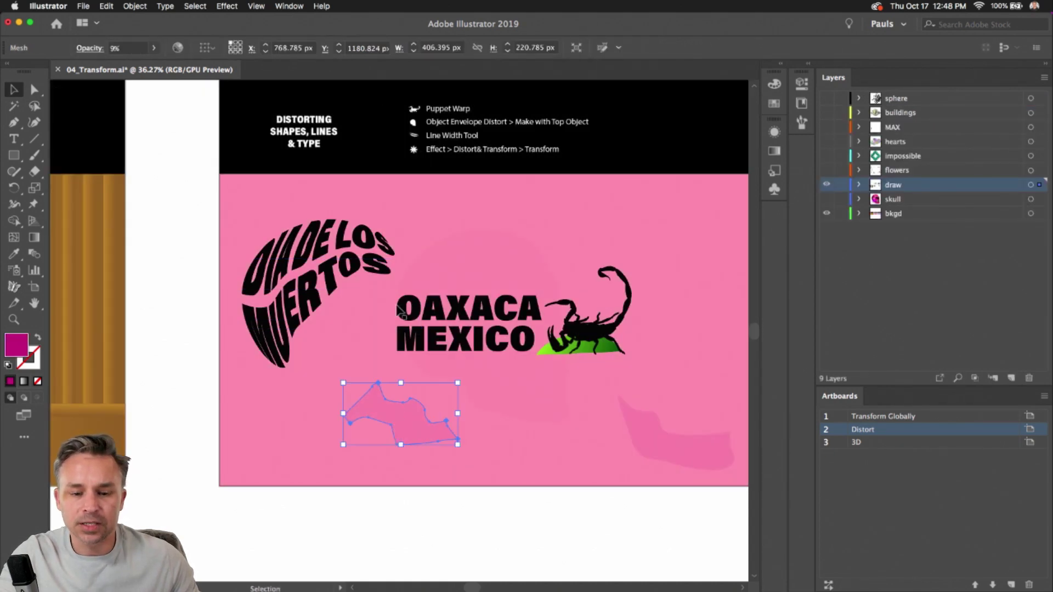
click(398, 310)
drag(397, 310, 329, 415)
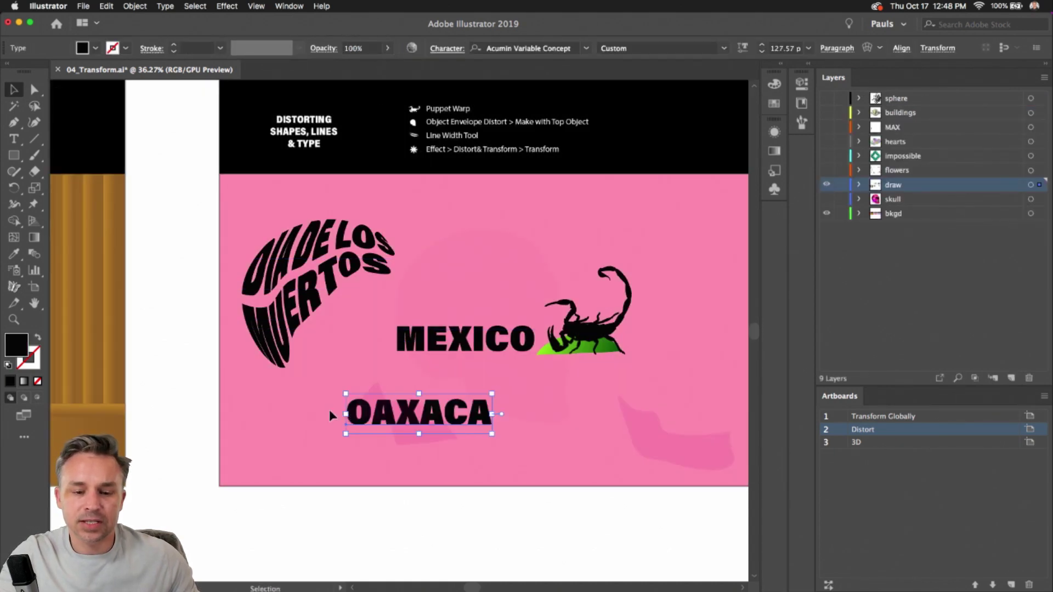
shift+click(437, 446)
click(128, 6)
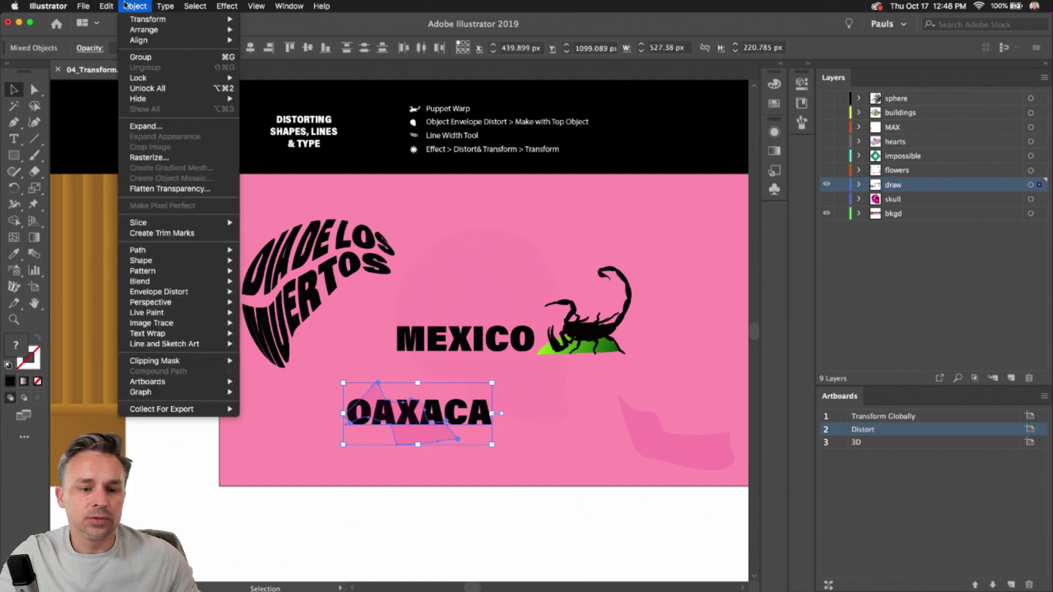
mouse_move(159, 292)
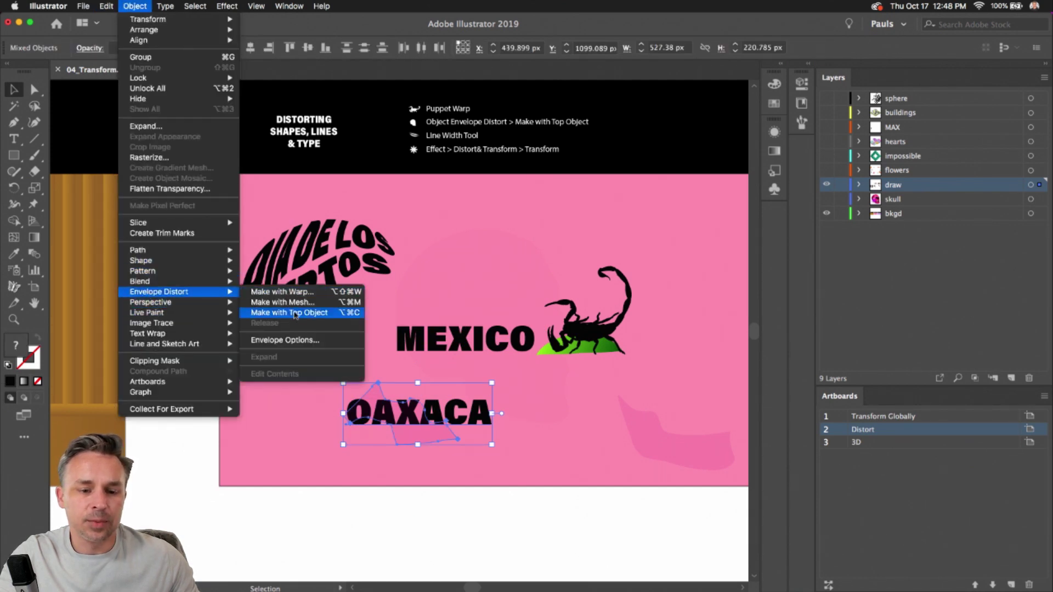
click(295, 313)
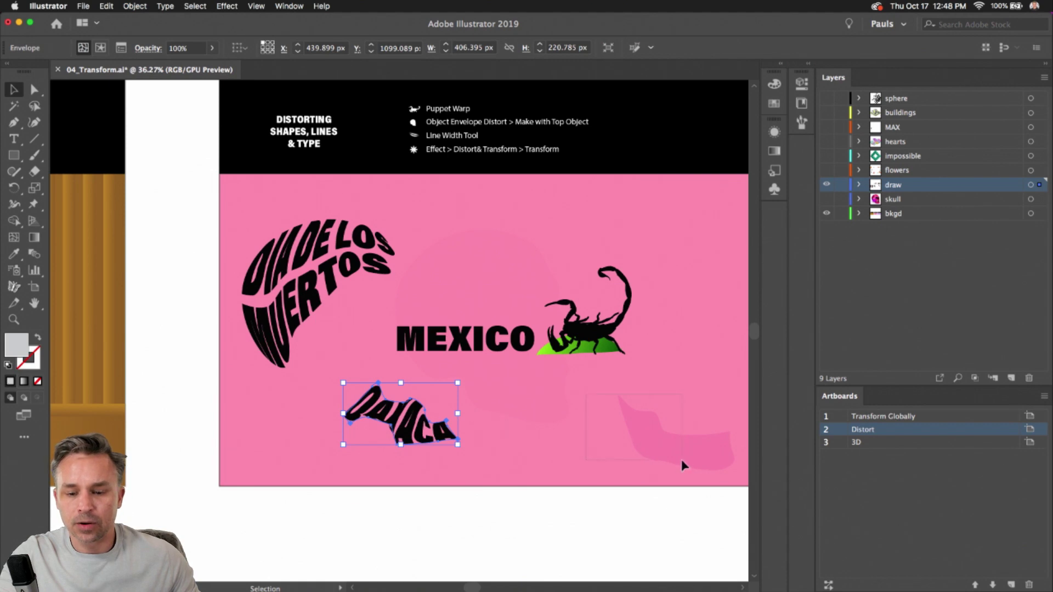
click(464, 356)
- Move MEXICO onto the lower-right pink blob and warp it with Make with Top Object
click(360, 327)
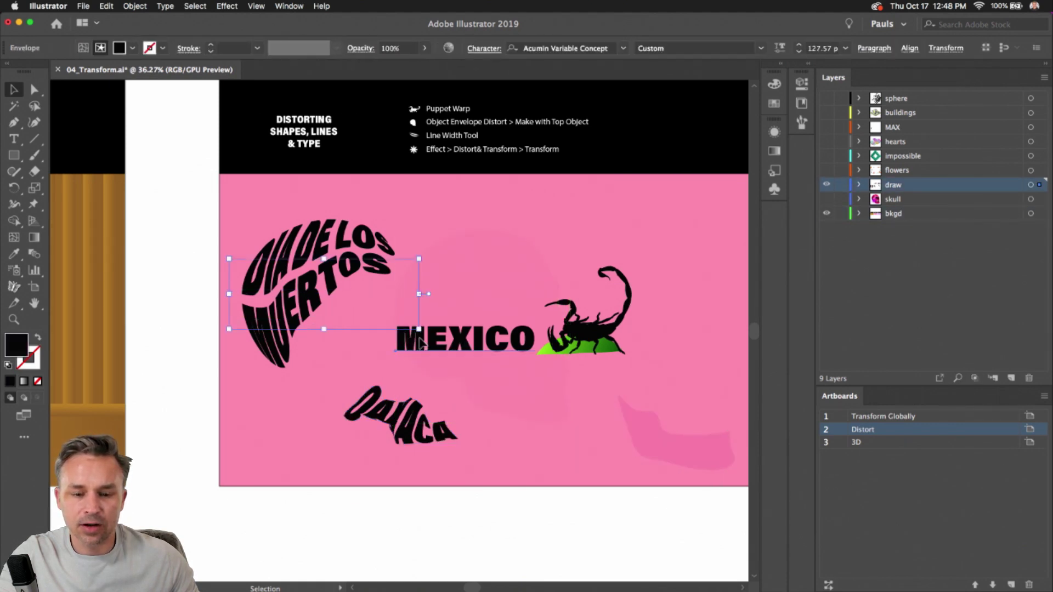
drag(419, 343, 603, 452)
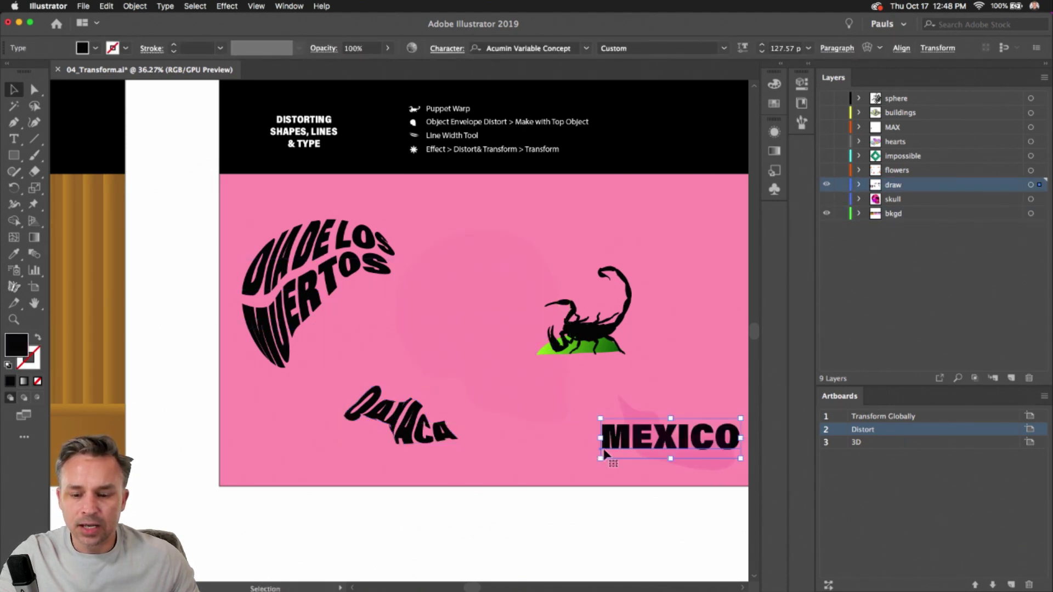
shift+click(678, 473)
click(106, 5)
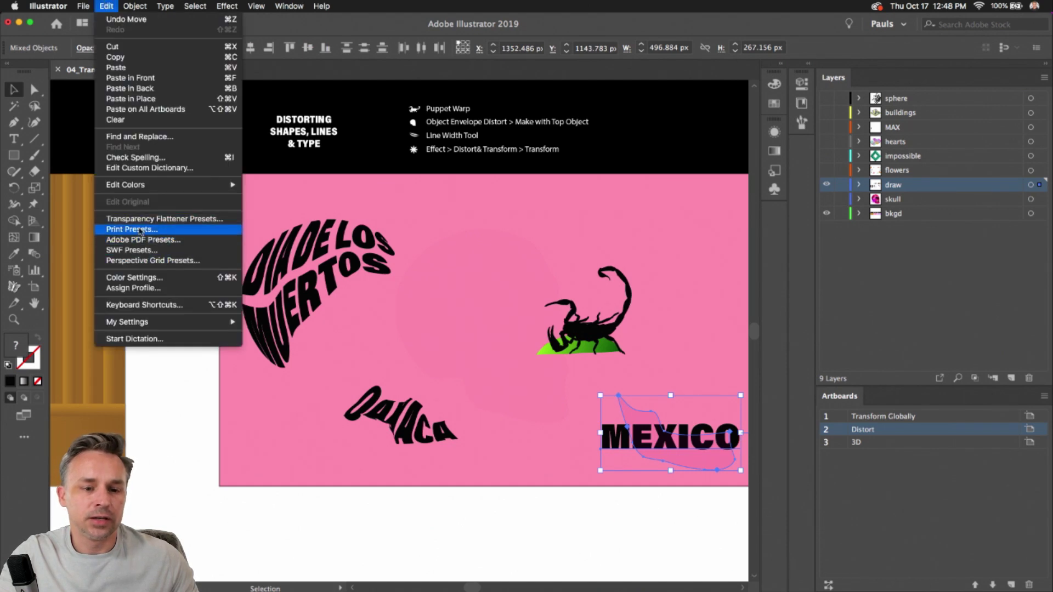
mouse_move(141, 187)
mouse_move(135, 6)
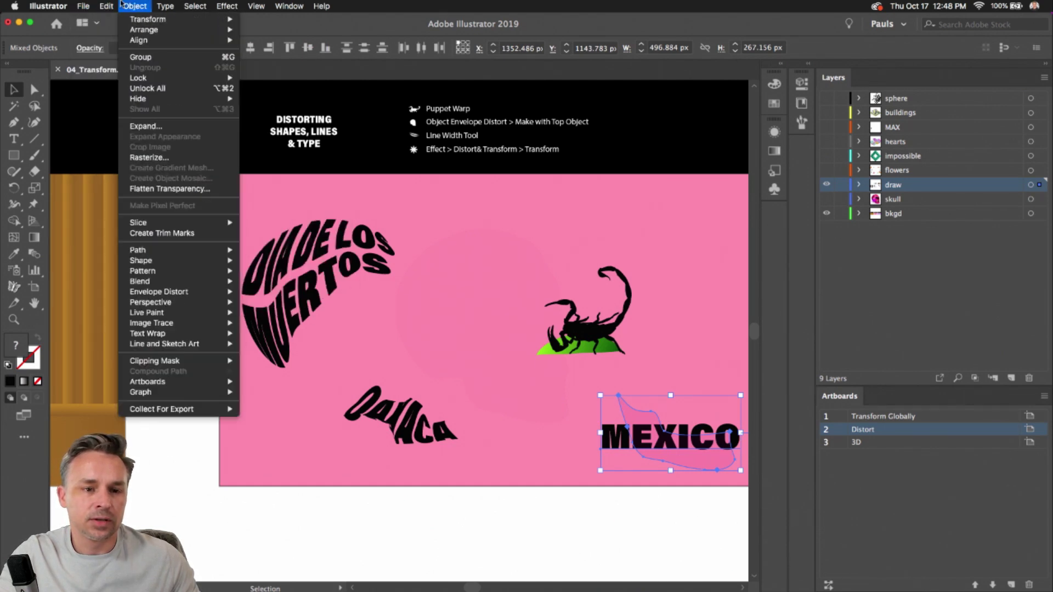
mouse_move(162, 297)
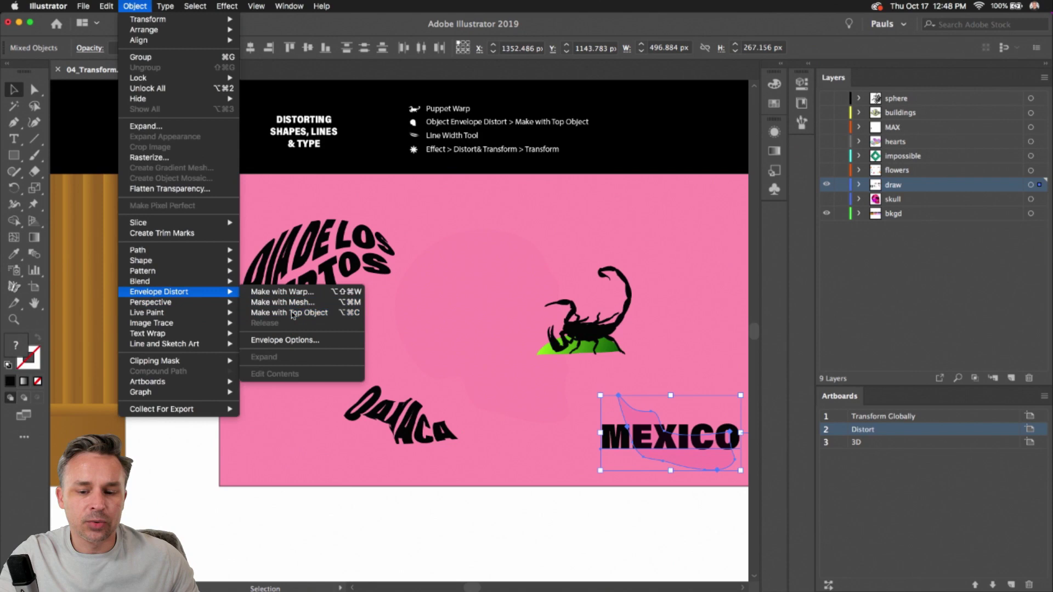
click(294, 313)
click(551, 415)
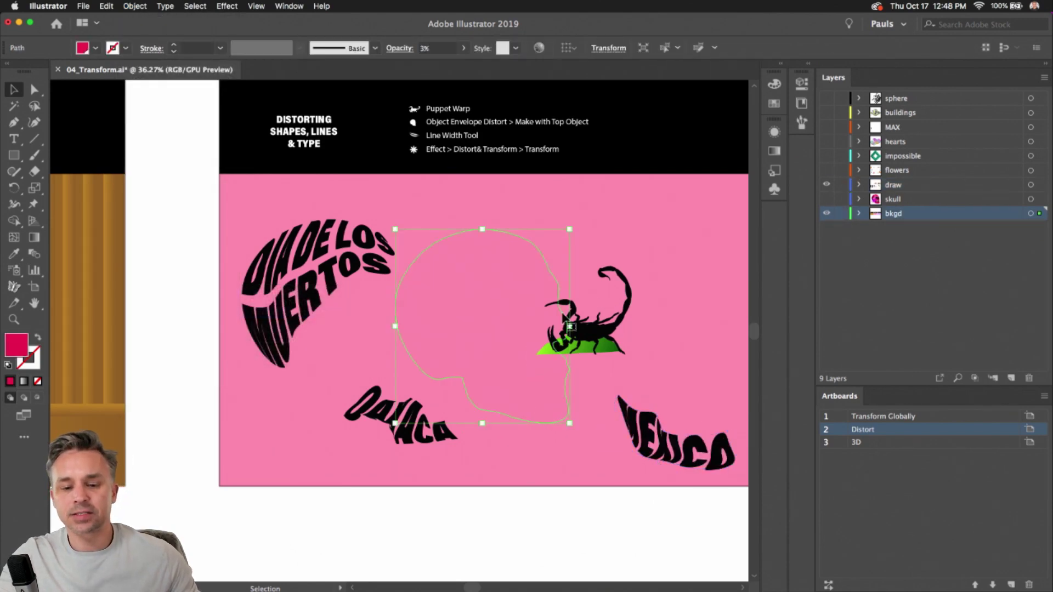
- Arrange OAXACA, MEXICO and the title around the centre, move the scorpion down-right, and show the skull layer
key(super+shift+a)
drag(408, 428, 485, 375)
drag(263, 270, 415, 268)
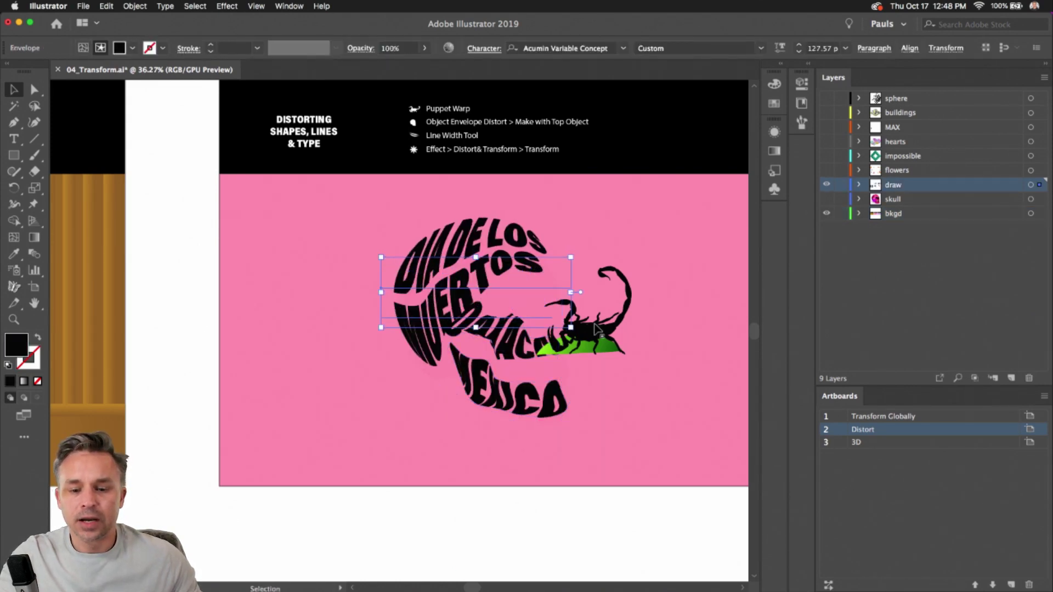
drag(585, 342, 618, 410)
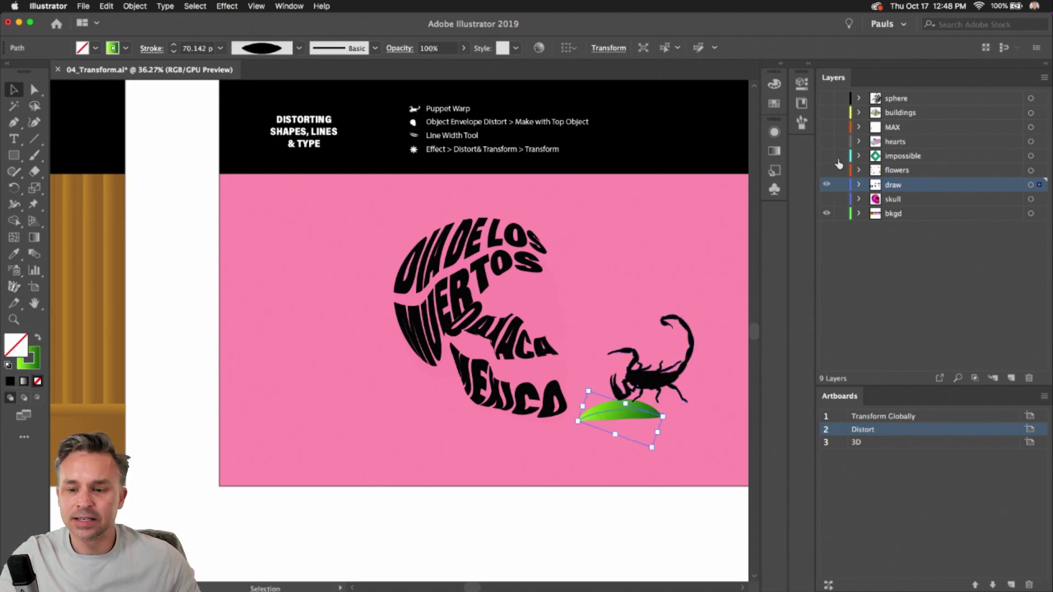
click(827, 201)
- Reshape the envelope so its text hugs the skull's jaw, nudge it down one pixel, and deselect
click(479, 339)
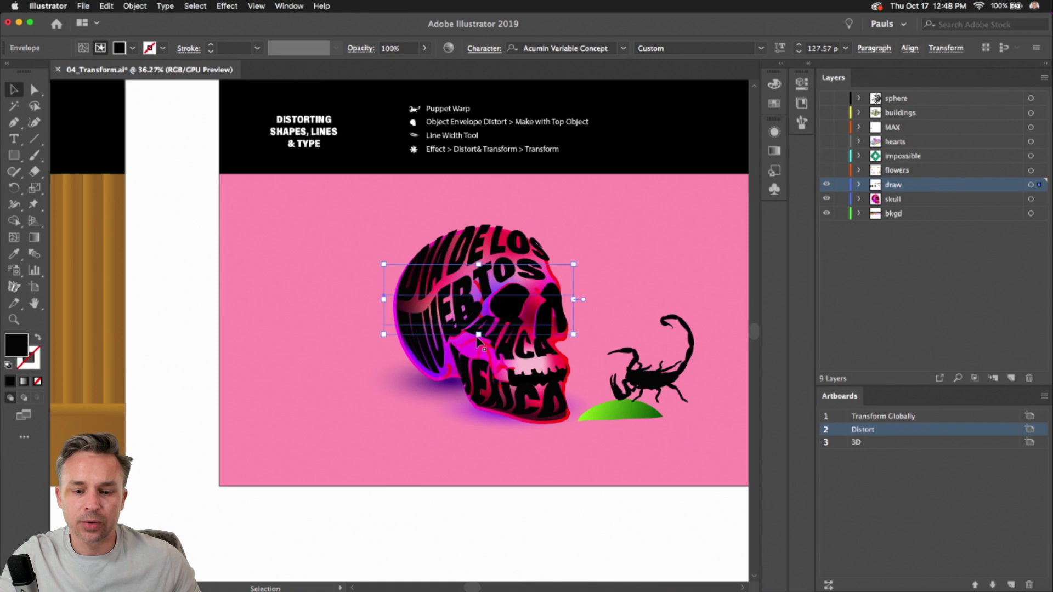
drag(479, 339, 515, 419)
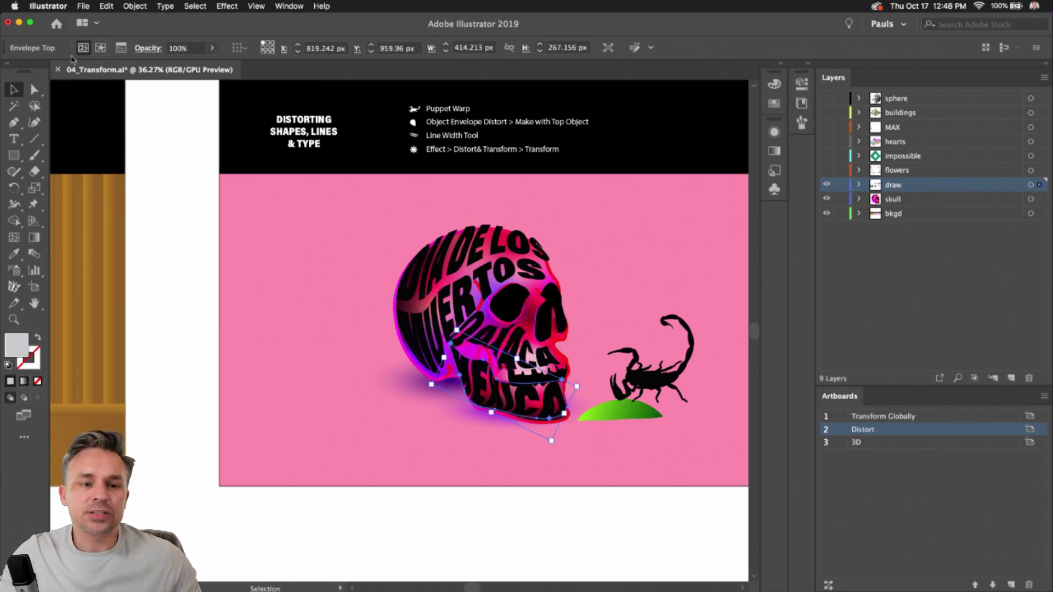
key(Down)
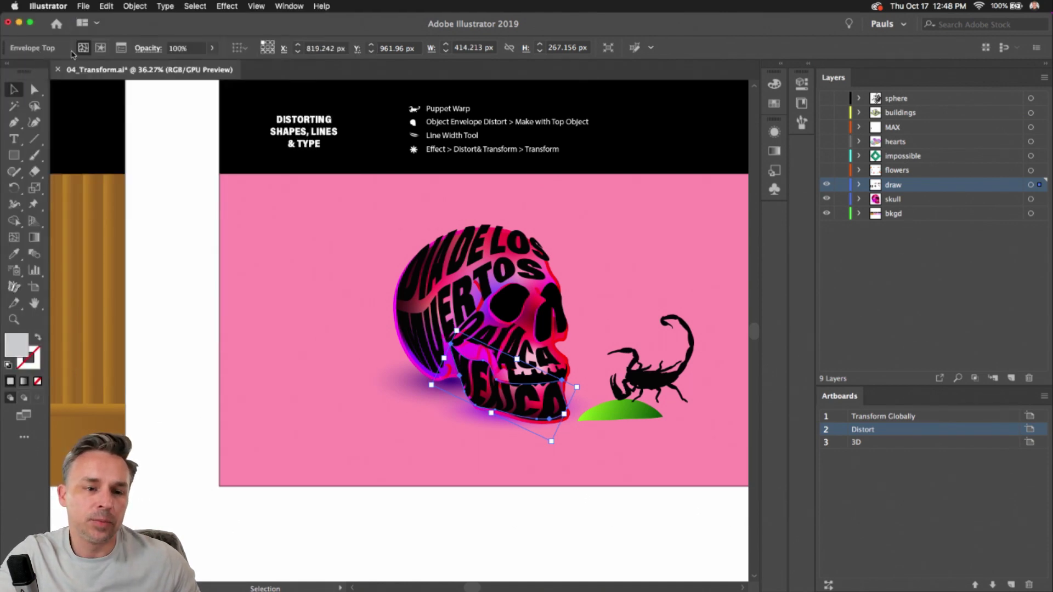
click(100, 48)
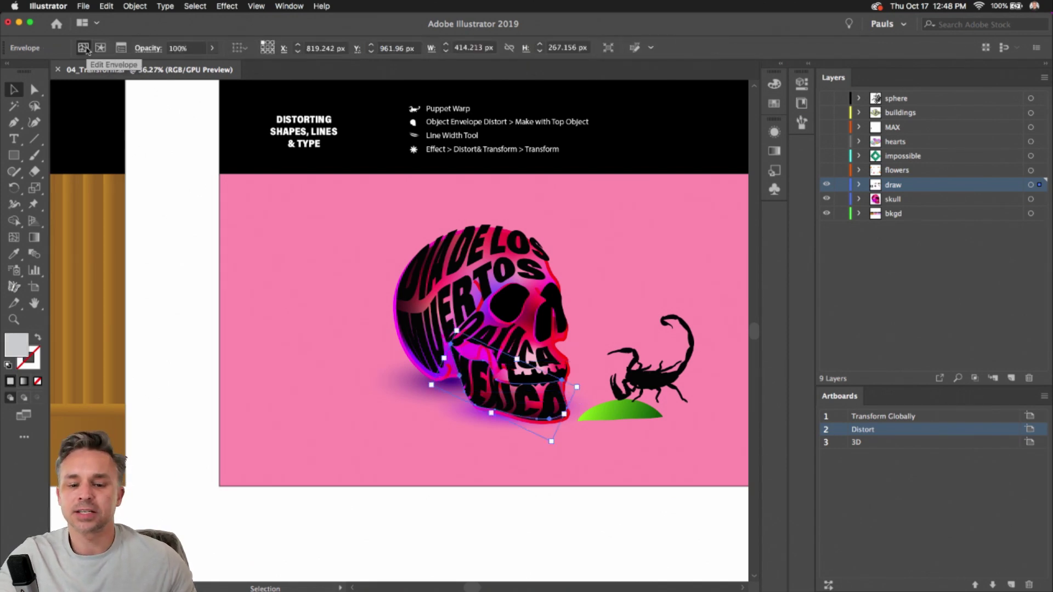
click(391, 422)
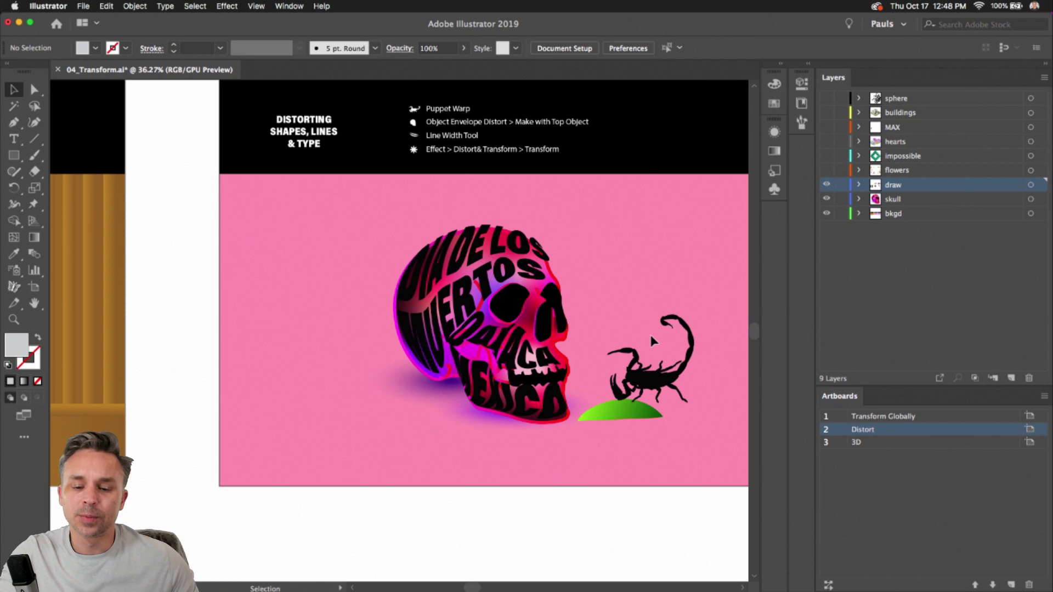
- Move the green leaf shape up above the scorpion
scroll(650, 334, up, 5)
click(466, 510)
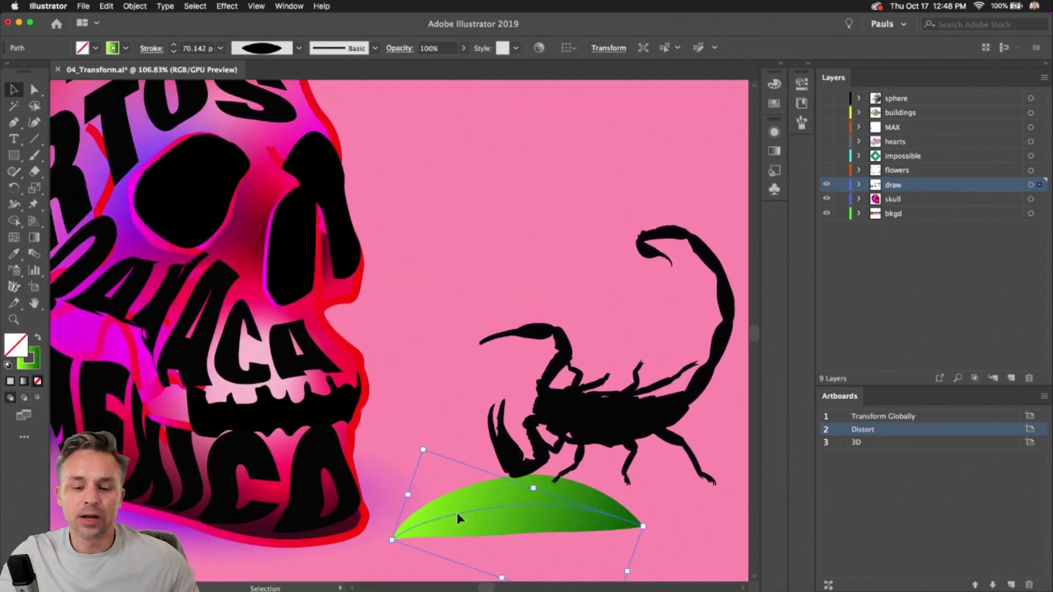
drag(456, 512, 482, 203)
scroll(482, 203, down, 3)
drag(438, 145, 452, 217)
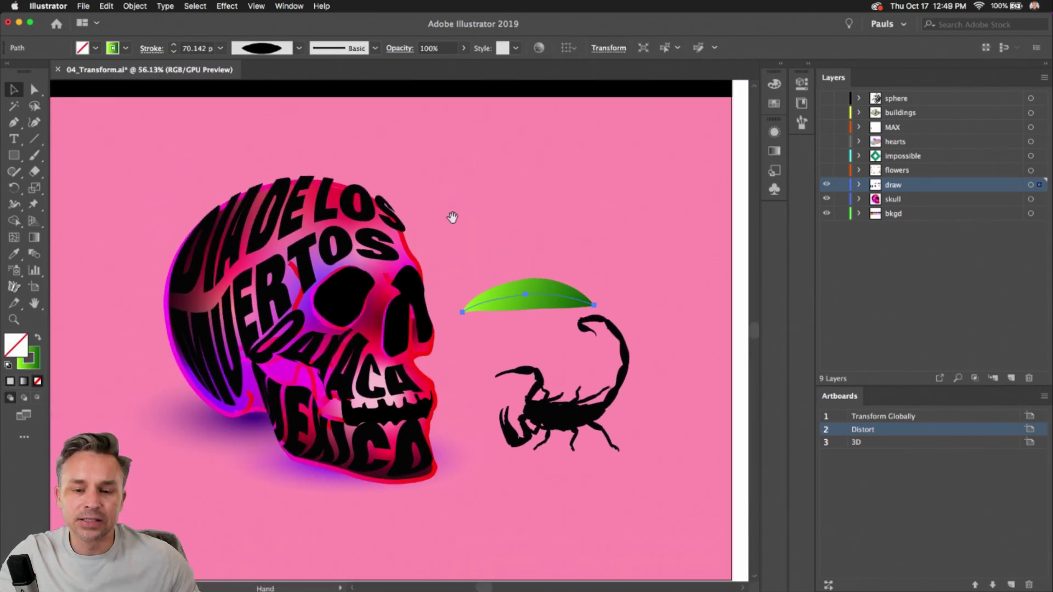
drag(499, 298, 502, 238)
- Try a Uniform stroke profile, then reapply the tapered leaf-shaped width profile
click(300, 49)
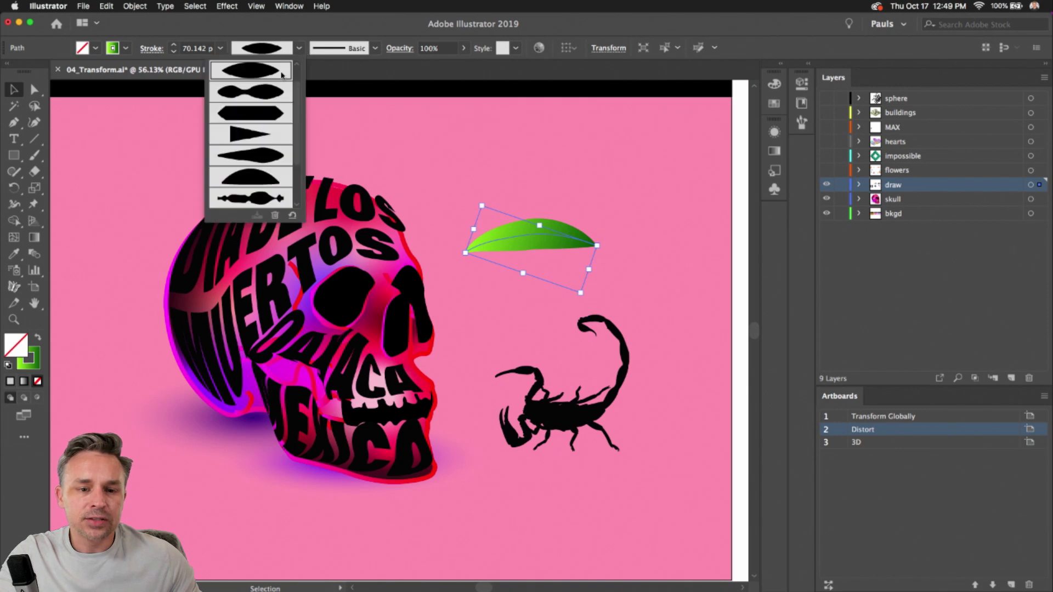
click(251, 70)
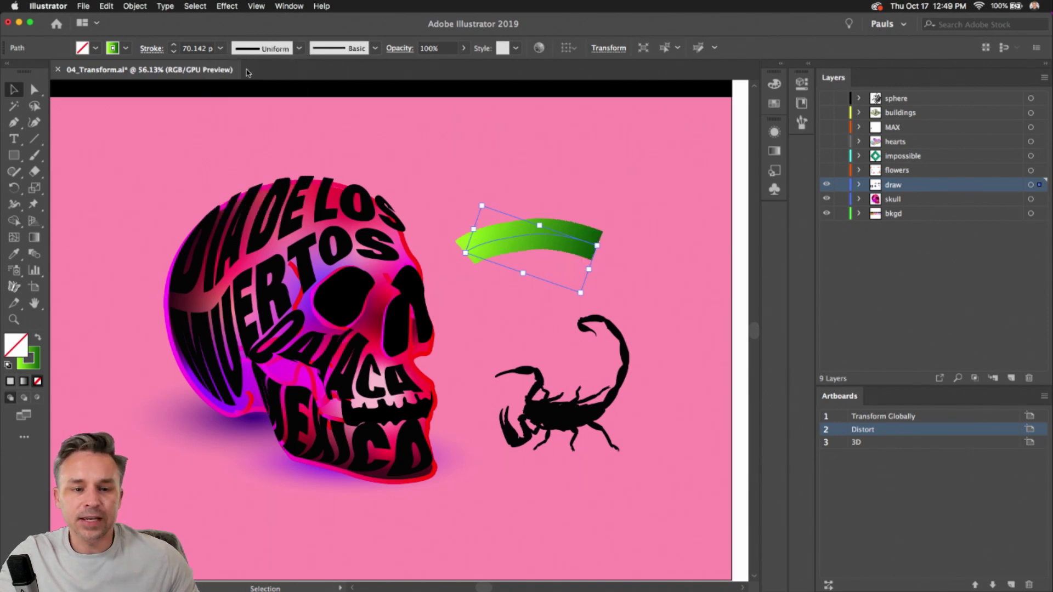
click(300, 49)
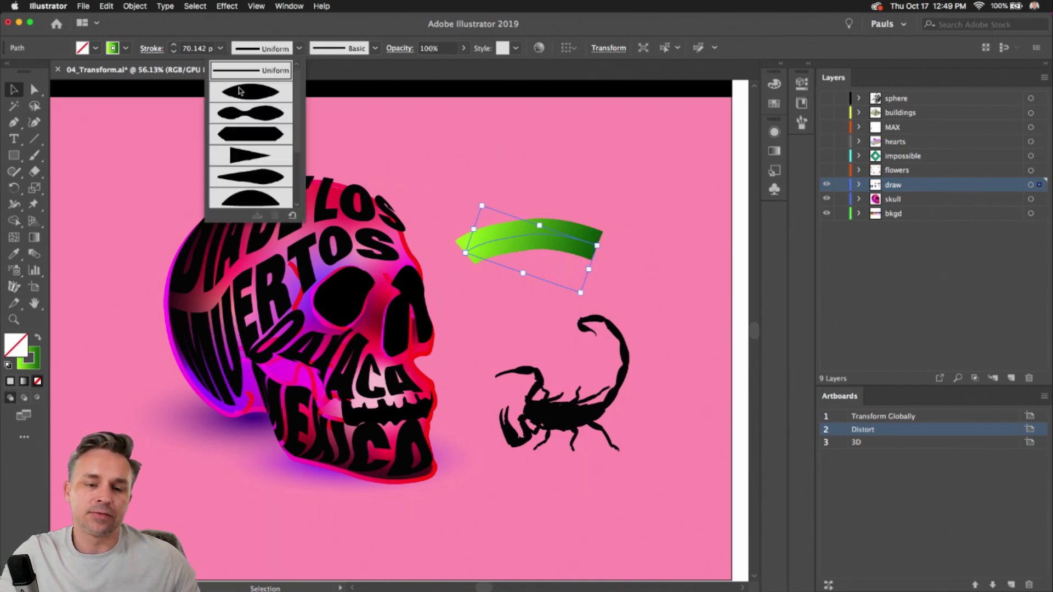
click(239, 93)
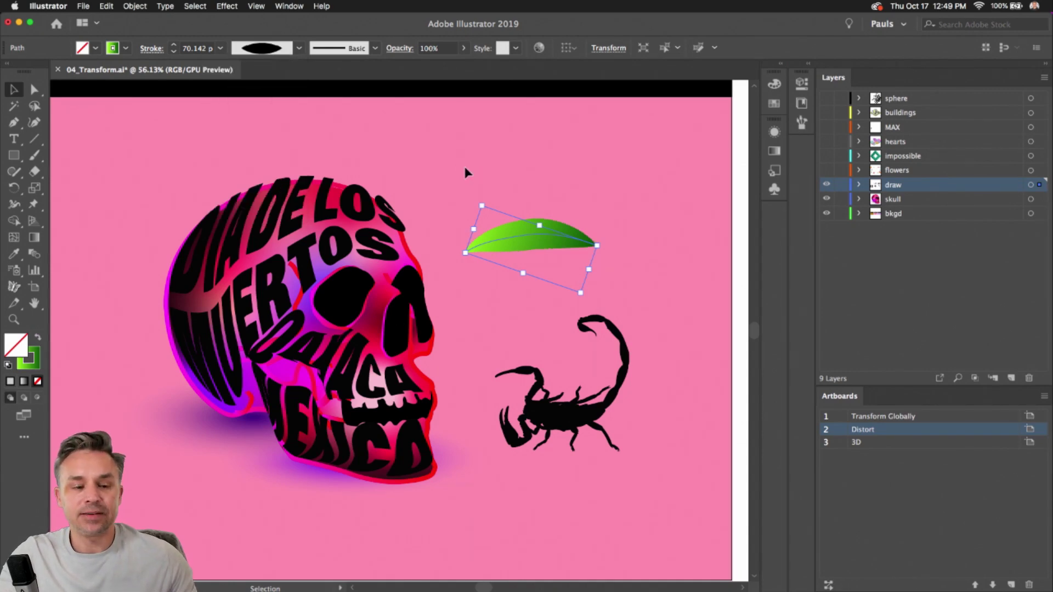
scroll(561, 199, up, 5)
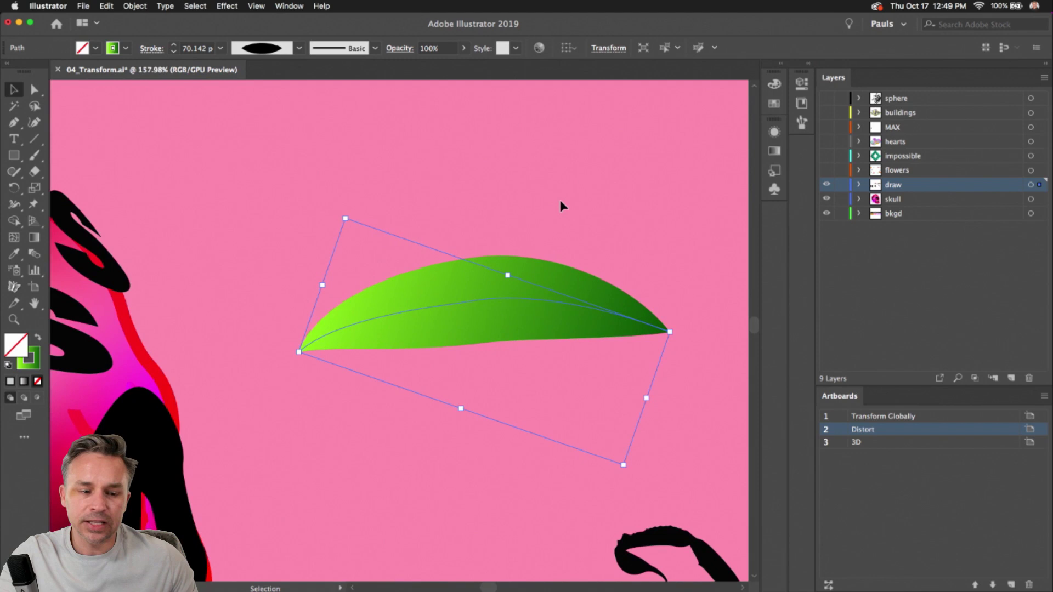
- With the Width Tool, widen the leaf evenly at its centre and flatten its underside onto the path
click(14, 221)
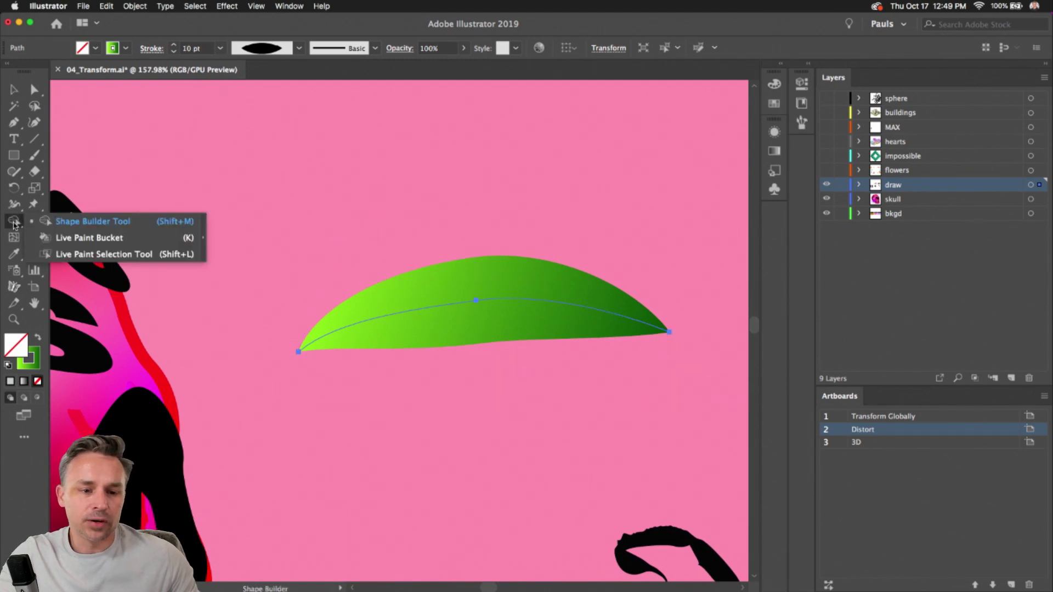
click(13, 204)
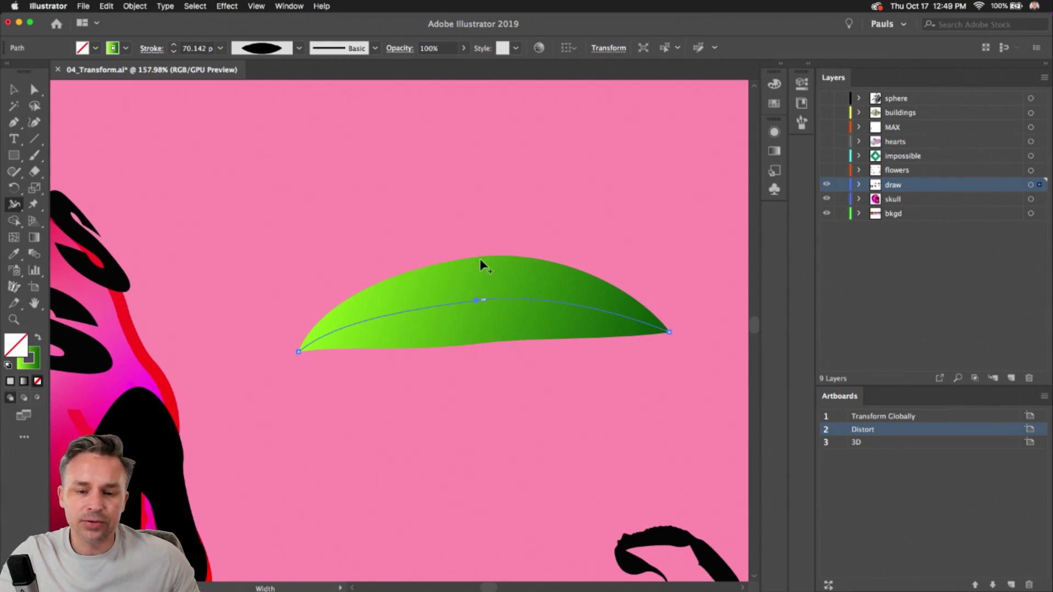
mouse_move(477, 257)
mouse_down()
mouse_move(472, 224)
mouse_move(475, 238)
mouse_up()
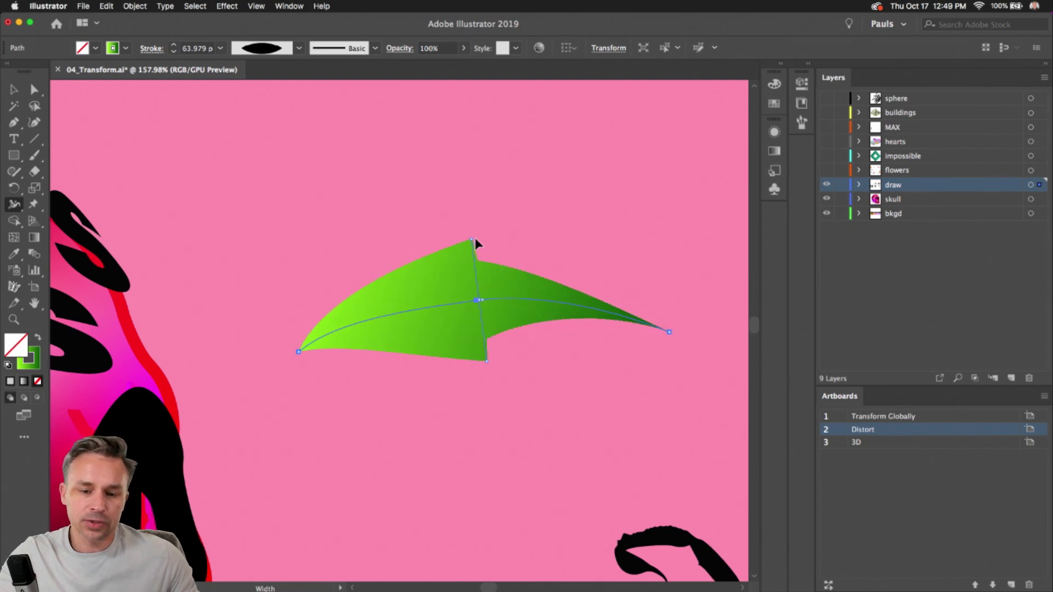
key(super)
key(super+z)
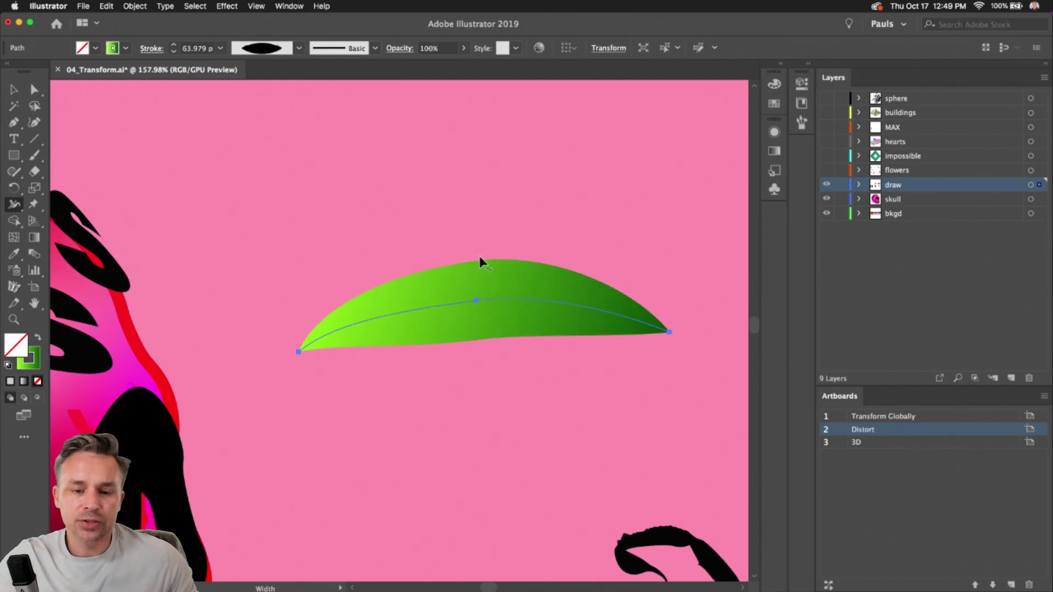
drag(478, 261, 477, 247)
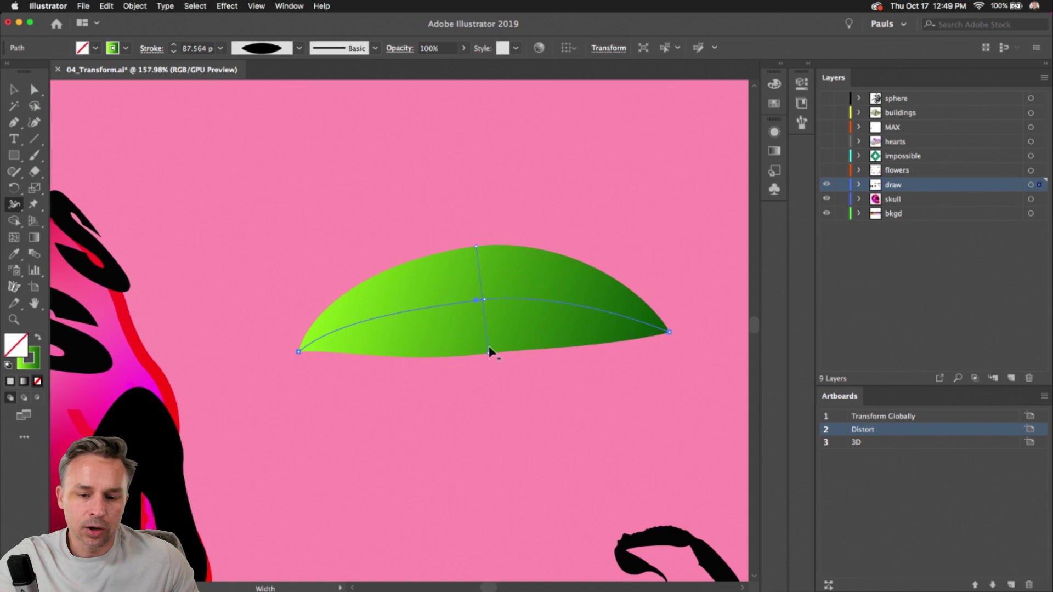
drag(488, 355, 485, 284)
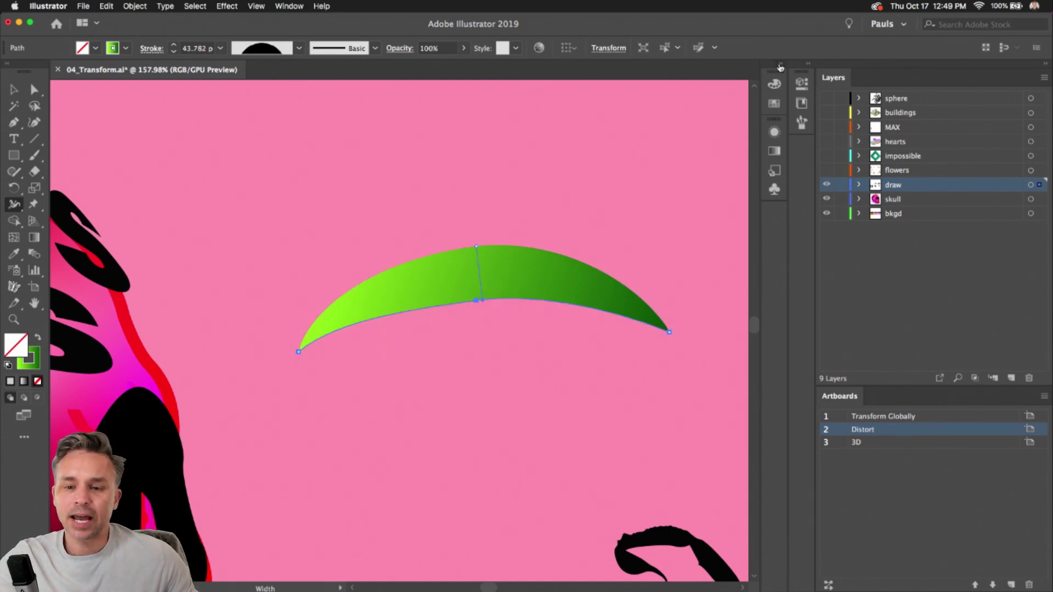
- Duplicate the leaf's gradient stroke in Appearance and reverse the copy's gradient
click(781, 66)
click(639, 331)
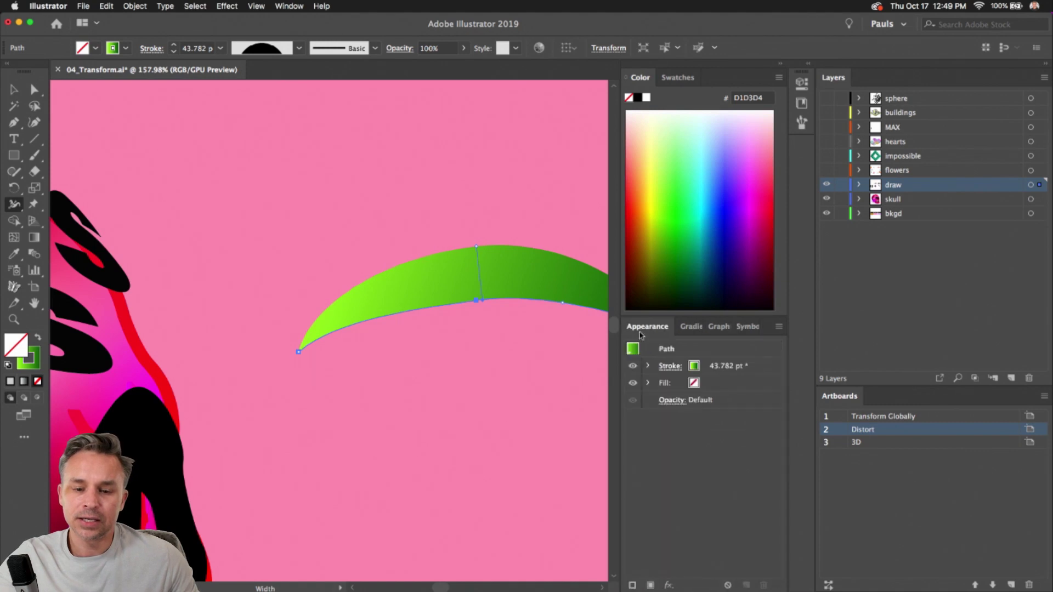
click(755, 367)
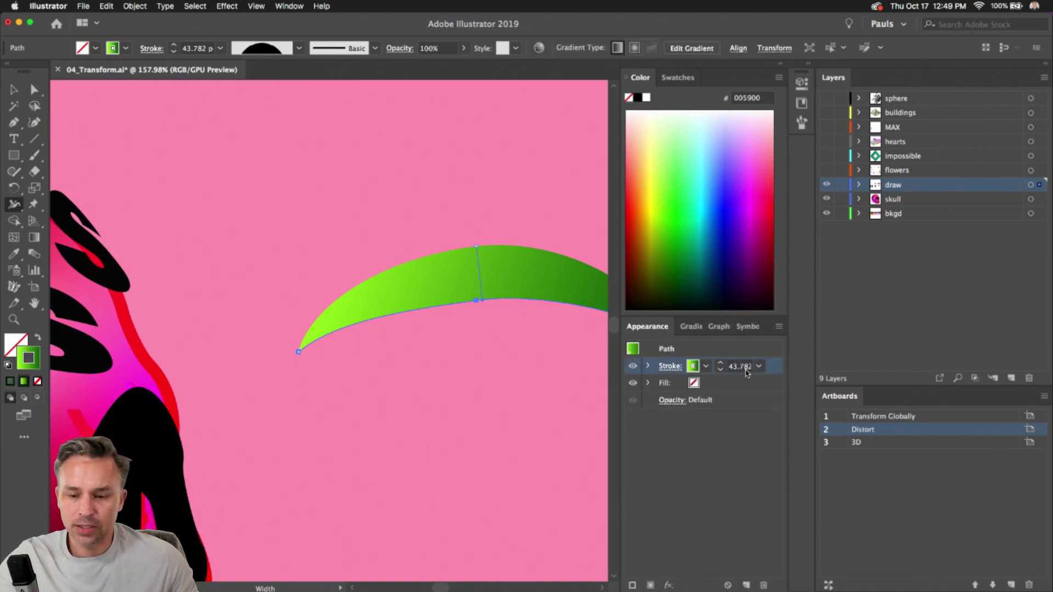
drag(772, 371, 747, 585)
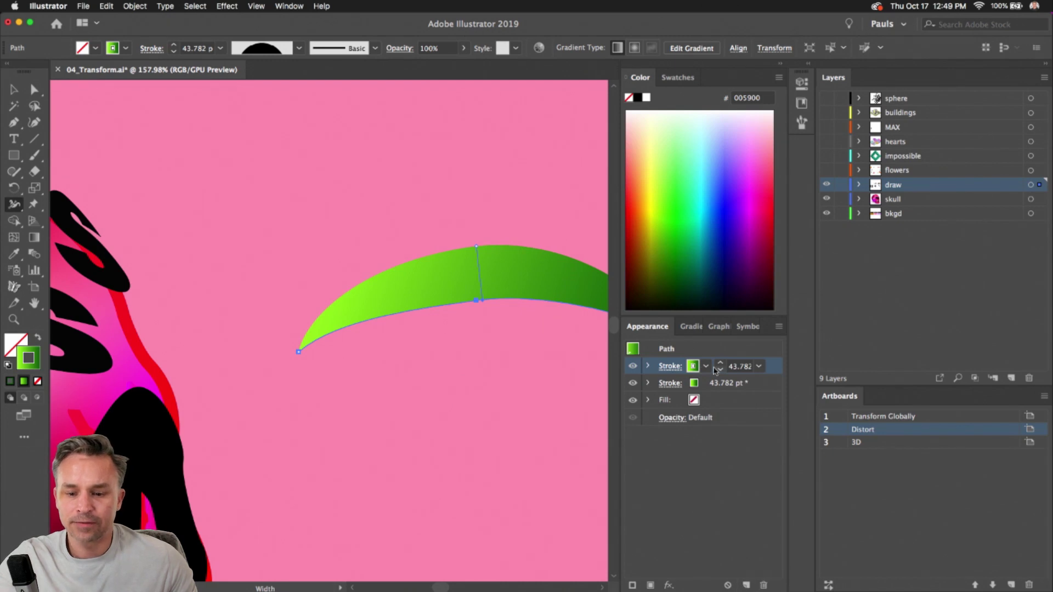
click(706, 366)
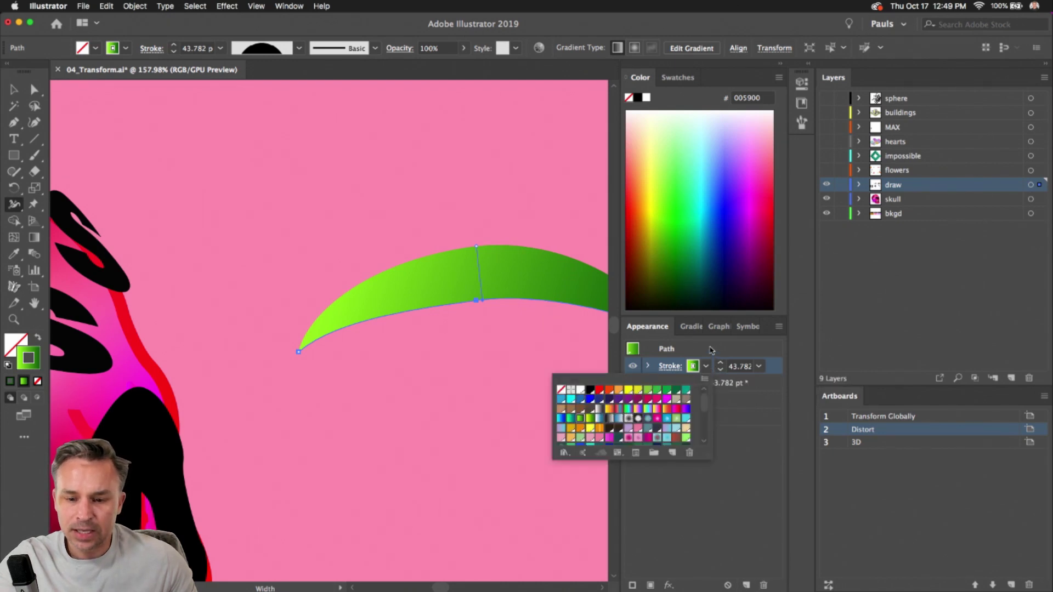
click(690, 326)
click(632, 400)
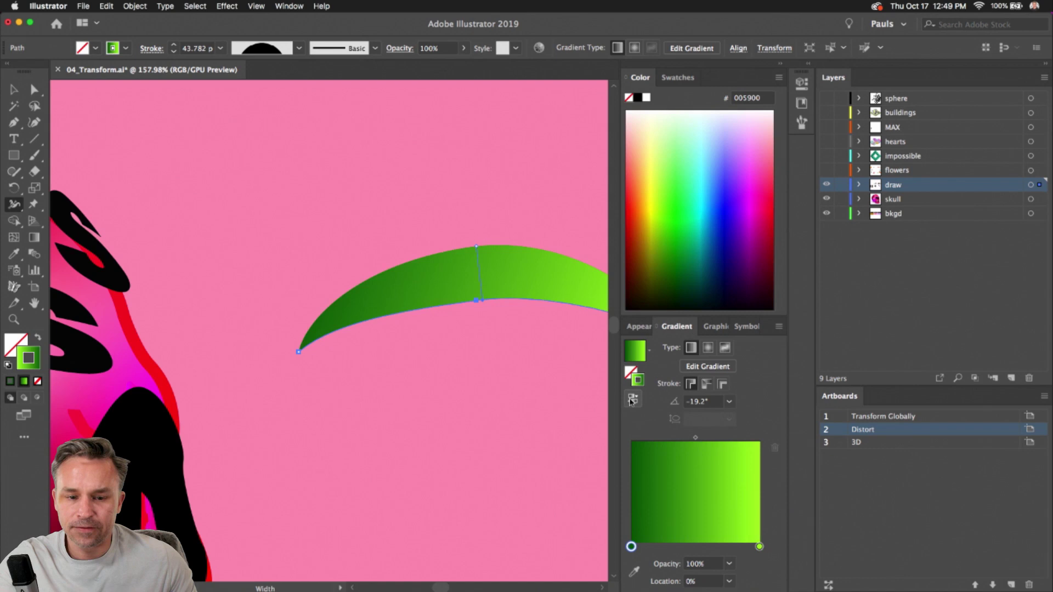
click(639, 329)
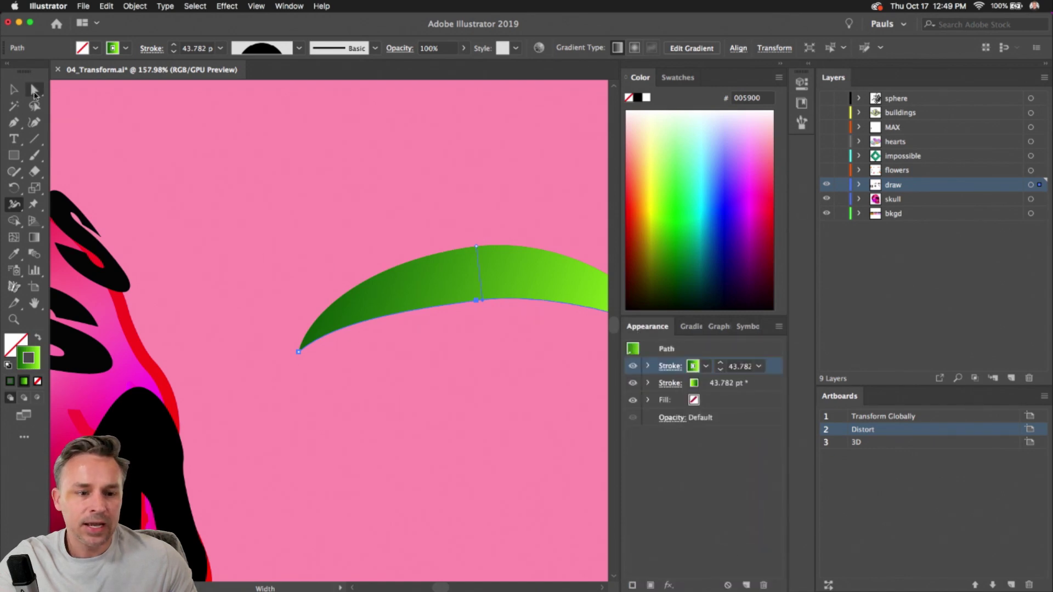
- Widen the new stroke to about 103 pt, collapse its upper edge onto the spine, and check it in Outline view
drag(482, 299, 490, 372)
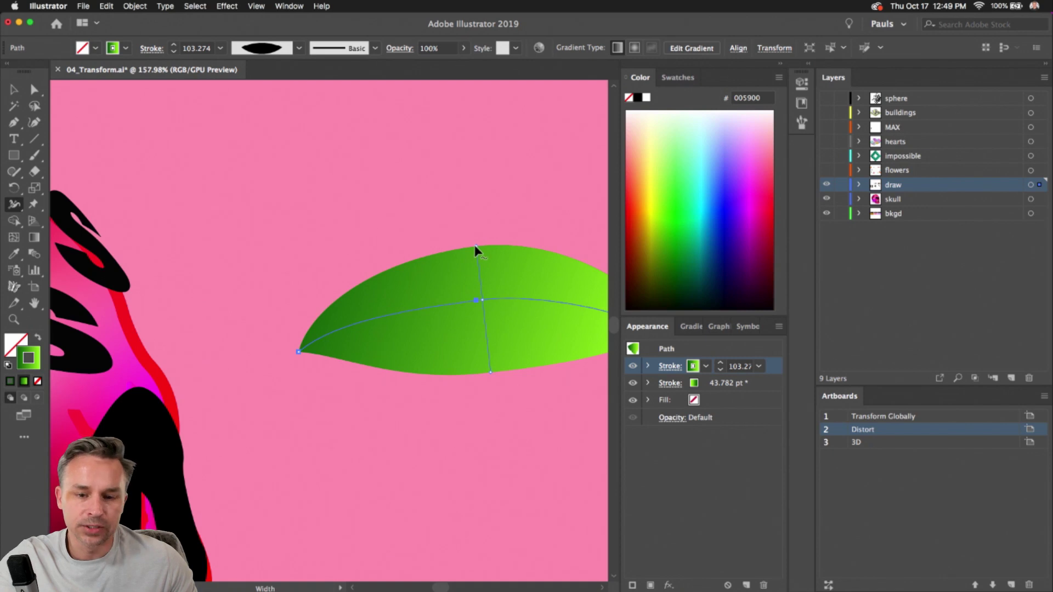
drag(476, 248, 484, 313)
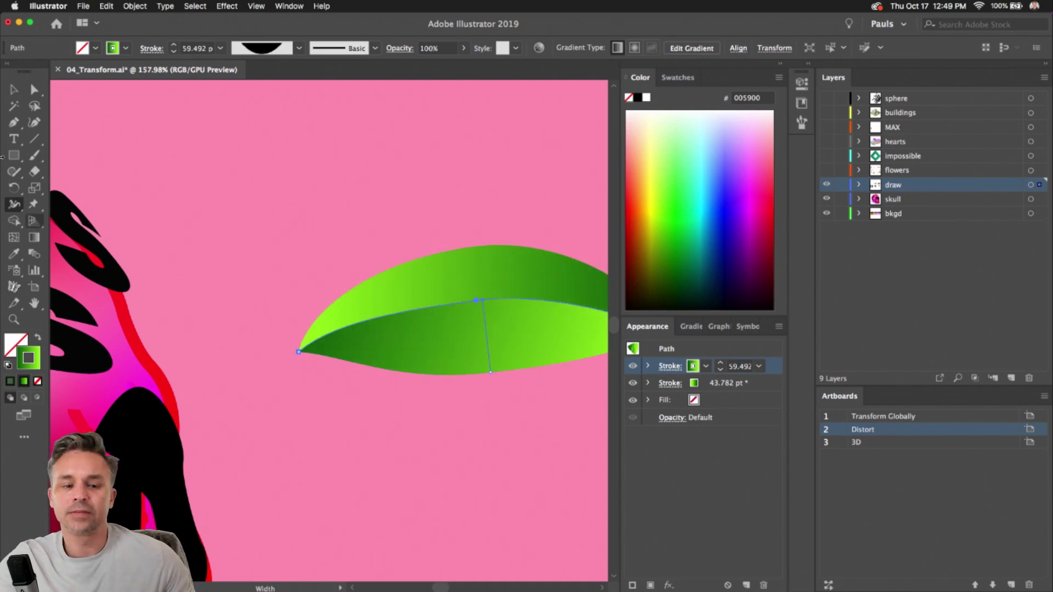
click(14, 88)
click(242, 184)
scroll(265, 192, down, 3)
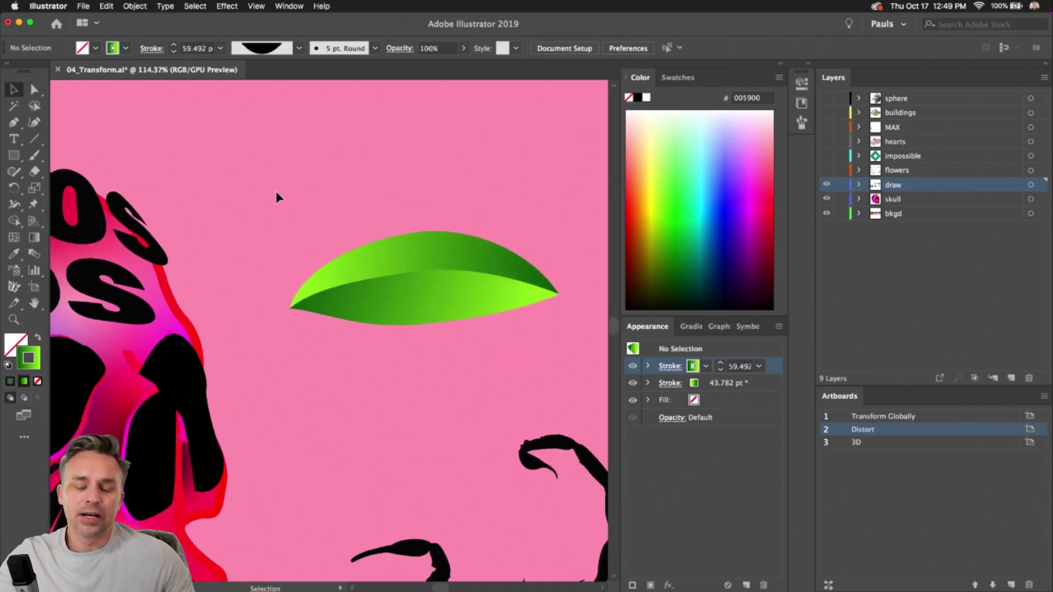
click(378, 294)
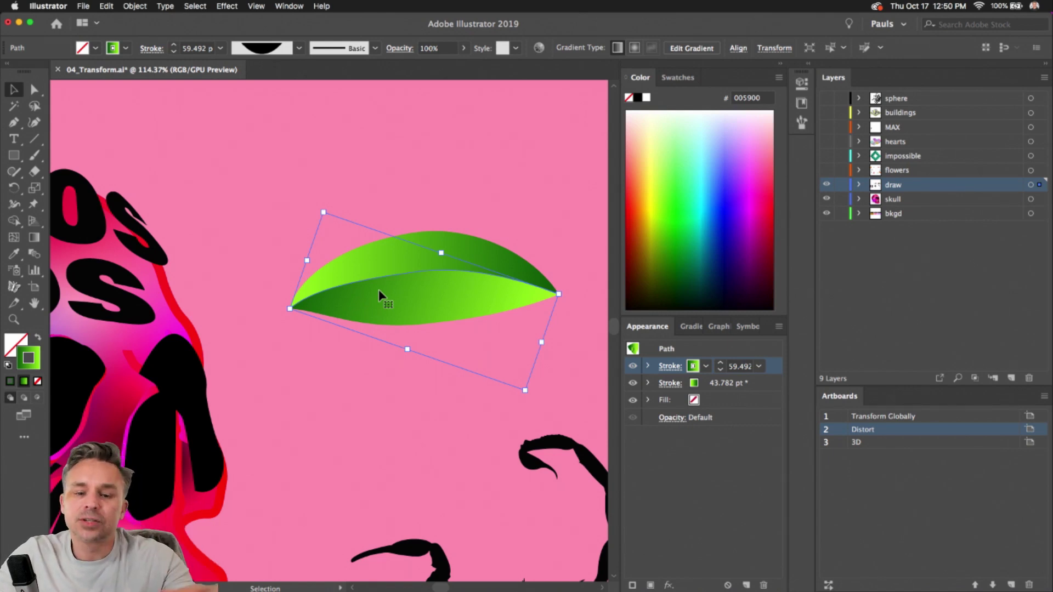
key(super+y)
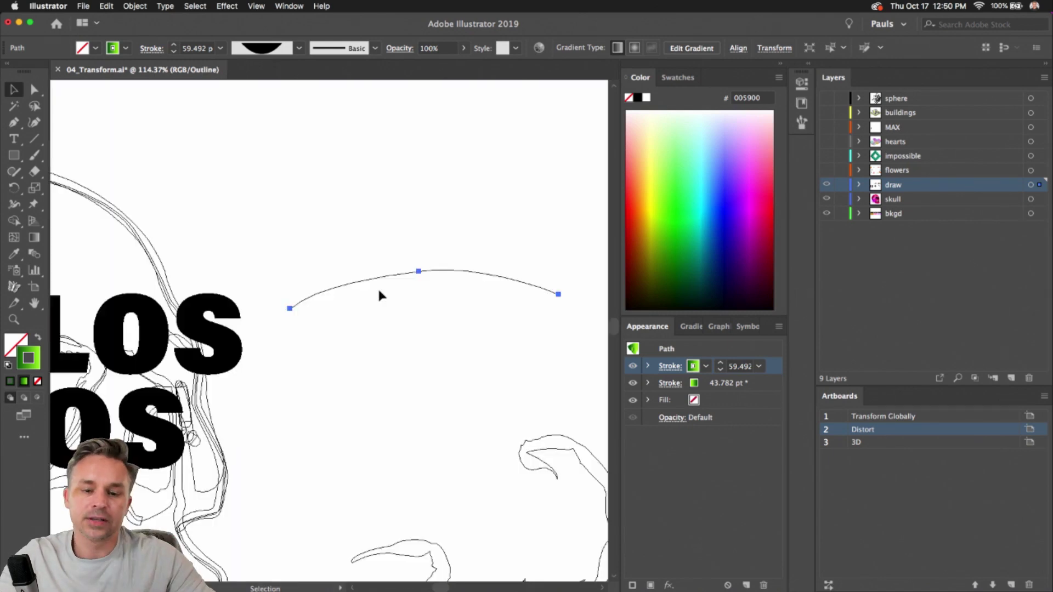
key(super+y)
scroll(379, 290, down, 5)
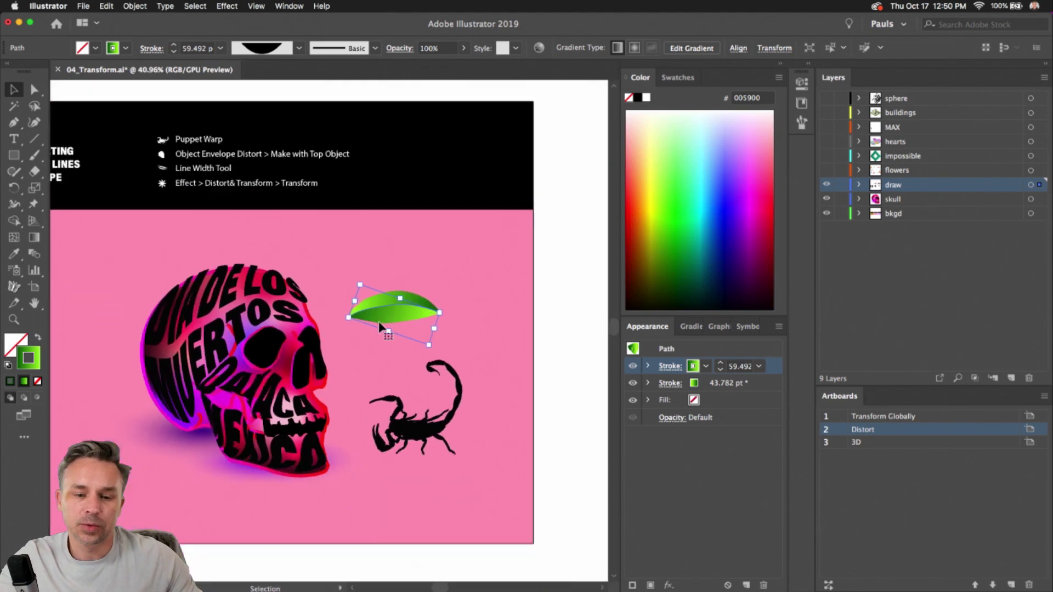
scroll(379, 321, up, 2)
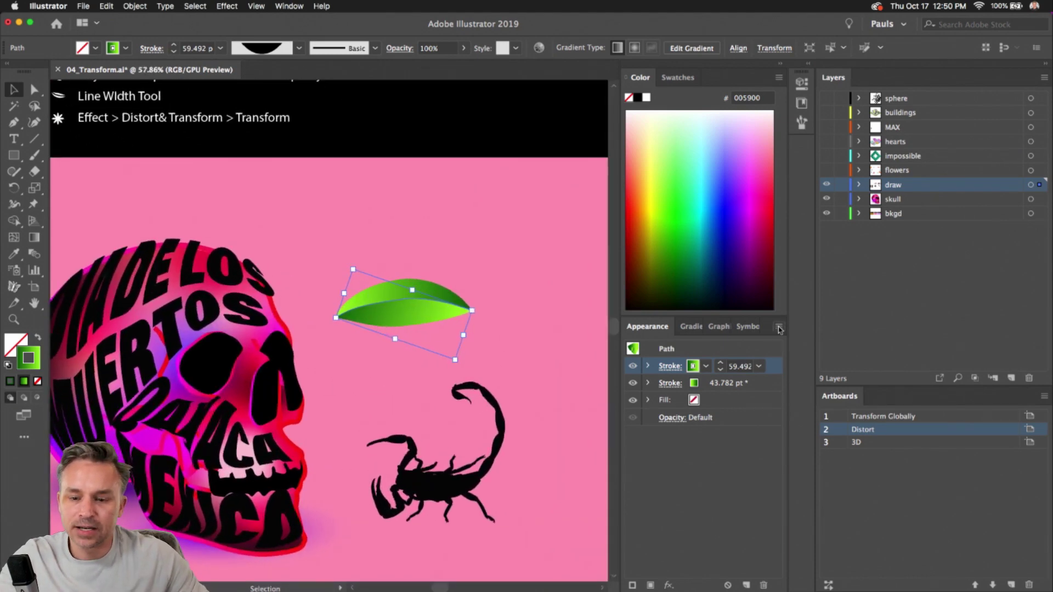
- Turn off New Art Has Basic Appearance and draw Pencil leaves above, right and beside the scorpion
click(778, 328)
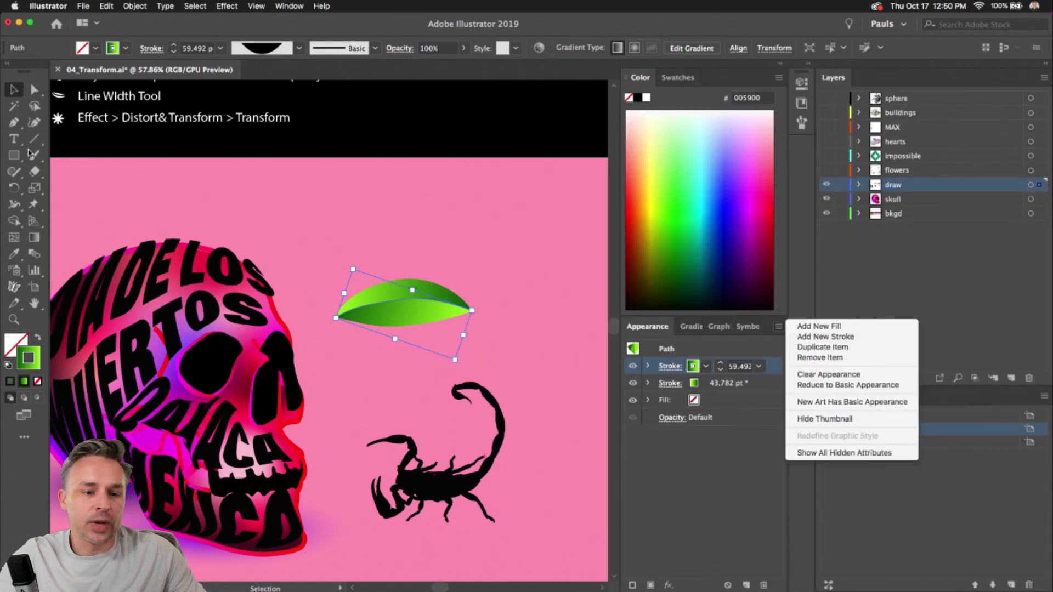
key(Return)
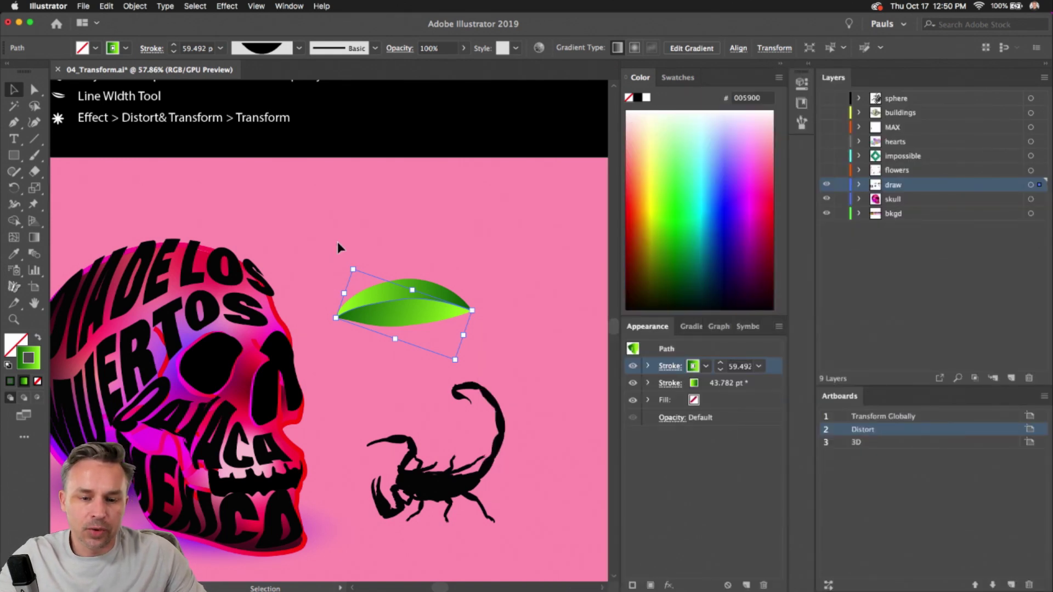
key(n)
drag(329, 262, 471, 241)
drag(505, 320, 535, 222)
drag(523, 384, 554, 460)
- Draw several two-tone leaves along the skull's left side and the top-left corner
scroll(451, 254, down, 5)
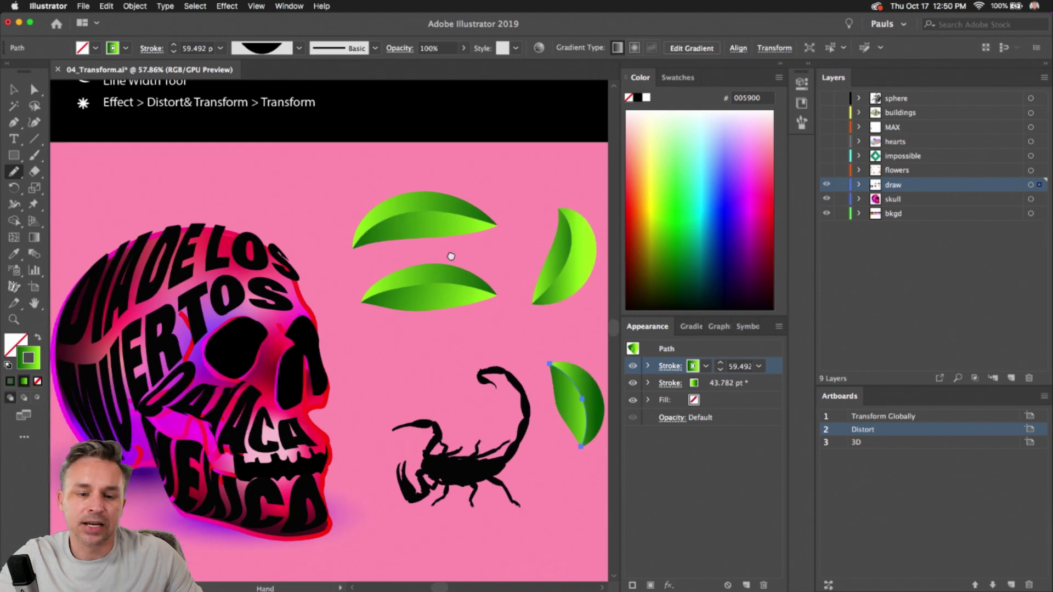
scroll(146, 237, down, 3)
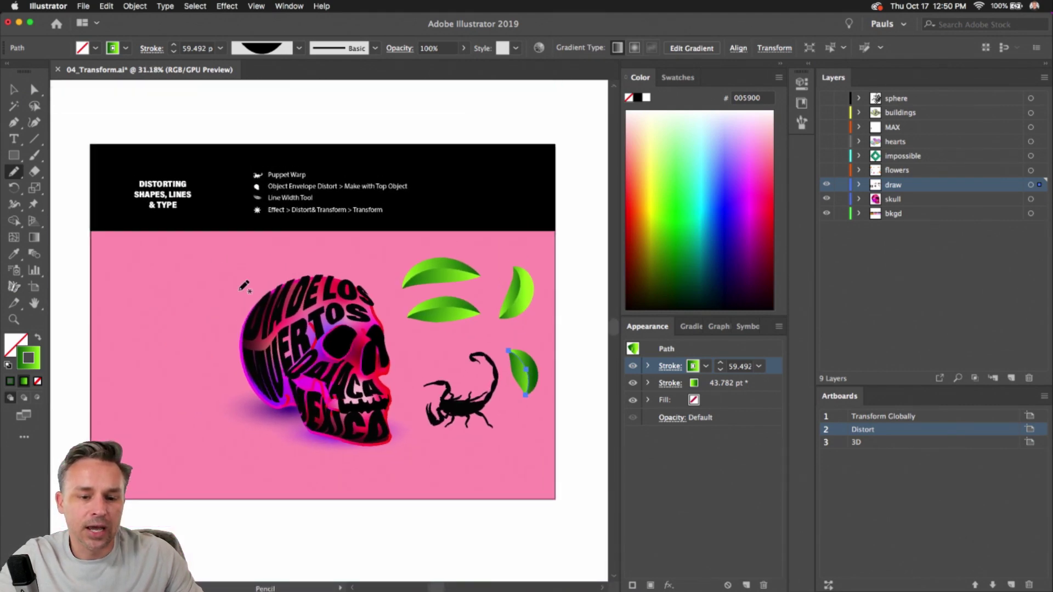
drag(238, 289, 194, 257)
drag(221, 328, 193, 305)
drag(215, 368, 171, 348)
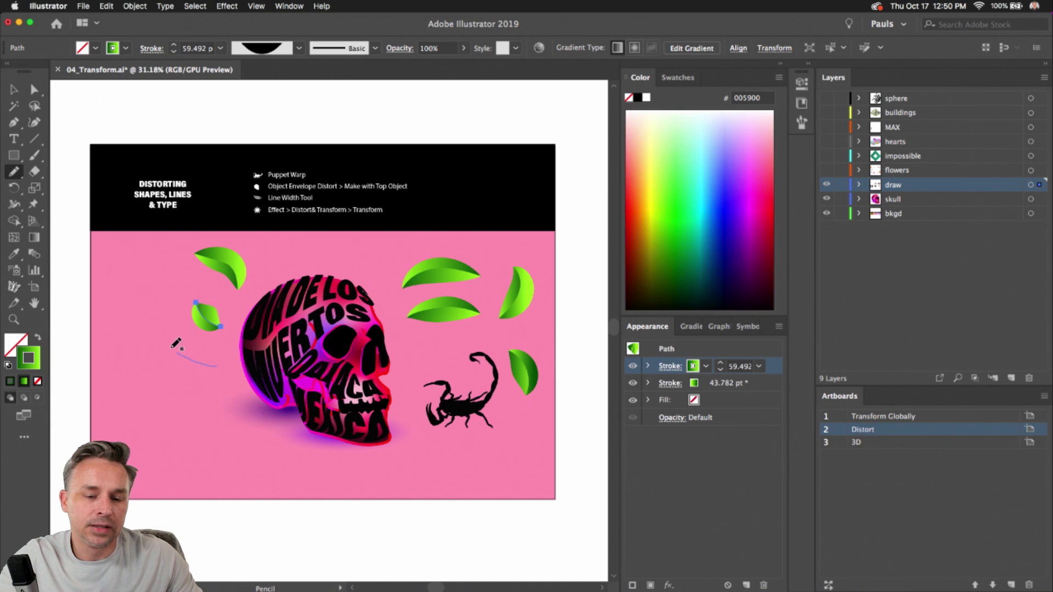
drag(138, 295, 186, 277)
drag(122, 264, 135, 249)
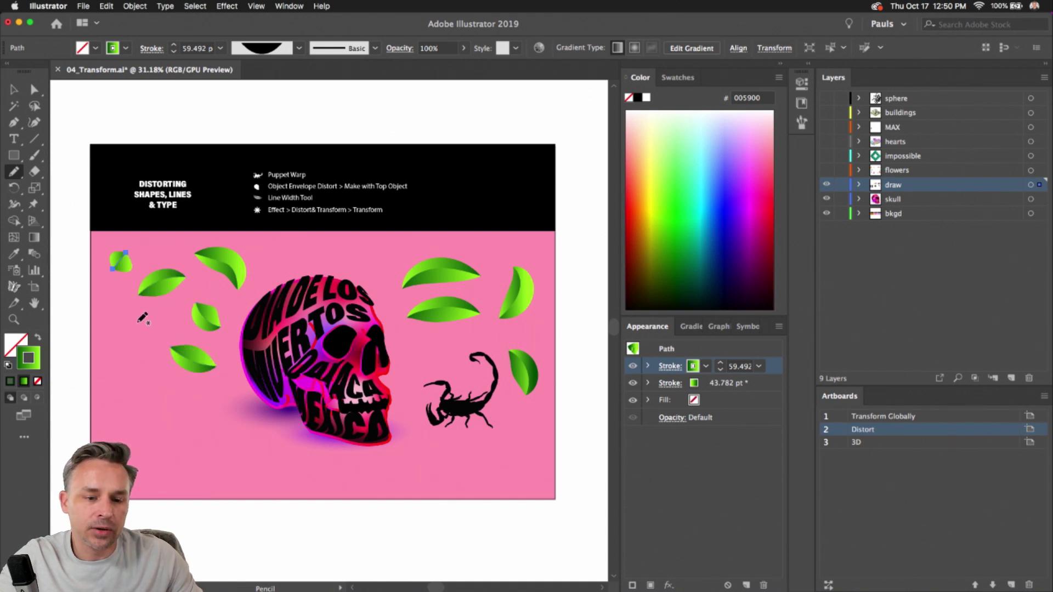
drag(137, 322, 135, 359)
- Add leaves at the lower left, below the skull, the right edge and above the scorpion
drag(171, 397, 244, 429)
mouse_move(152, 420)
mouse_down()
mouse_move(142, 419)
mouse_move(165, 382)
mouse_up()
mouse_move(285, 454)
mouse_down()
mouse_move(318, 478)
mouse_move(397, 486)
mouse_move(397, 440)
mouse_up()
mouse_move(482, 448)
mouse_down()
mouse_move(472, 476)
mouse_move(516, 428)
mouse_up()
drag(409, 348, 456, 368)
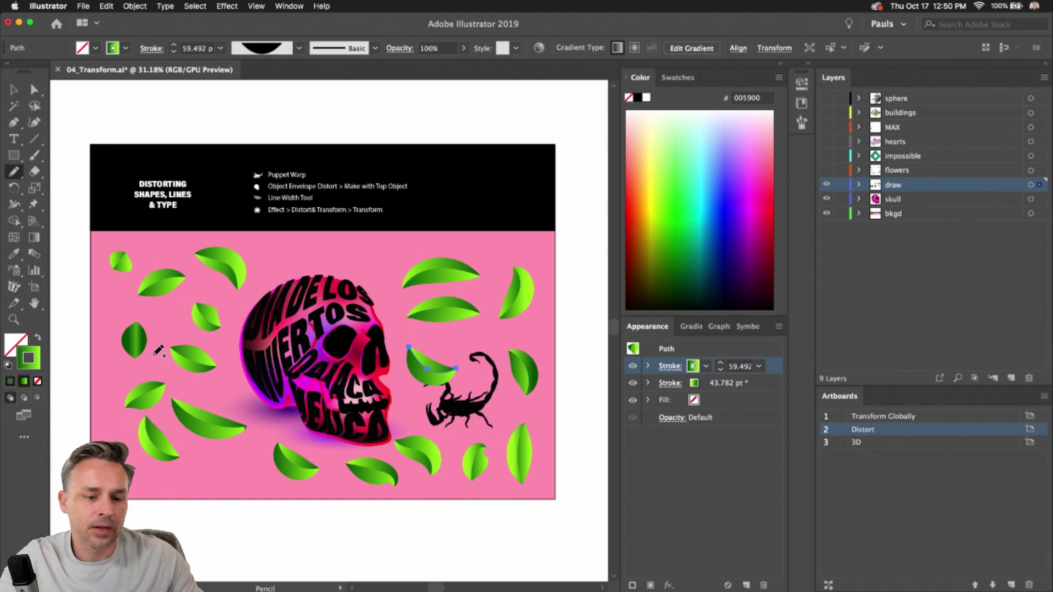
drag(113, 326, 154, 354)
scroll(111, 353, up, 3)
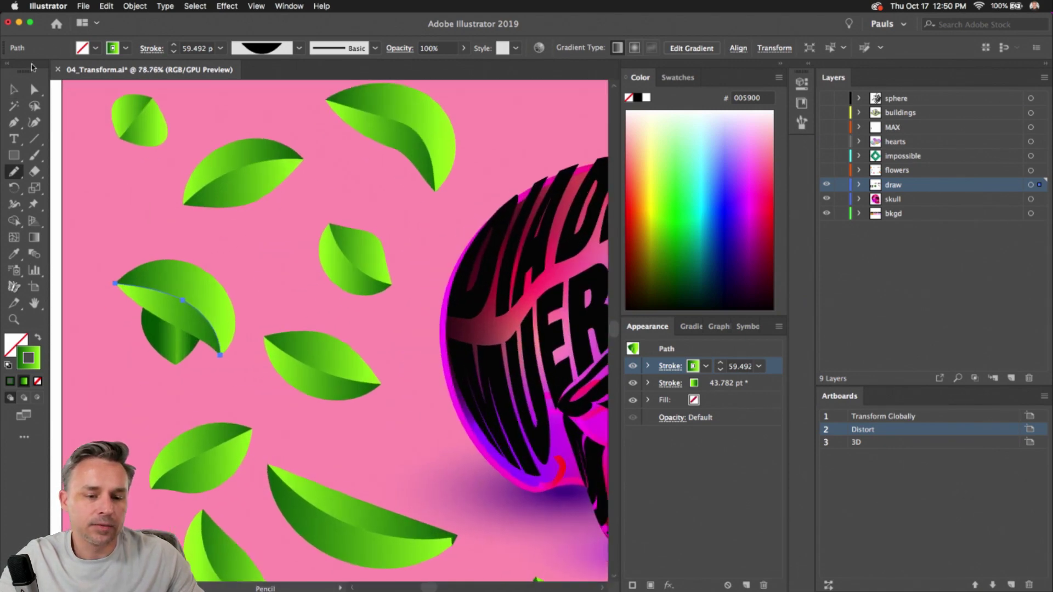
- Deselect the last leaf and bring the whole artboard into view
click(14, 89)
click(171, 375)
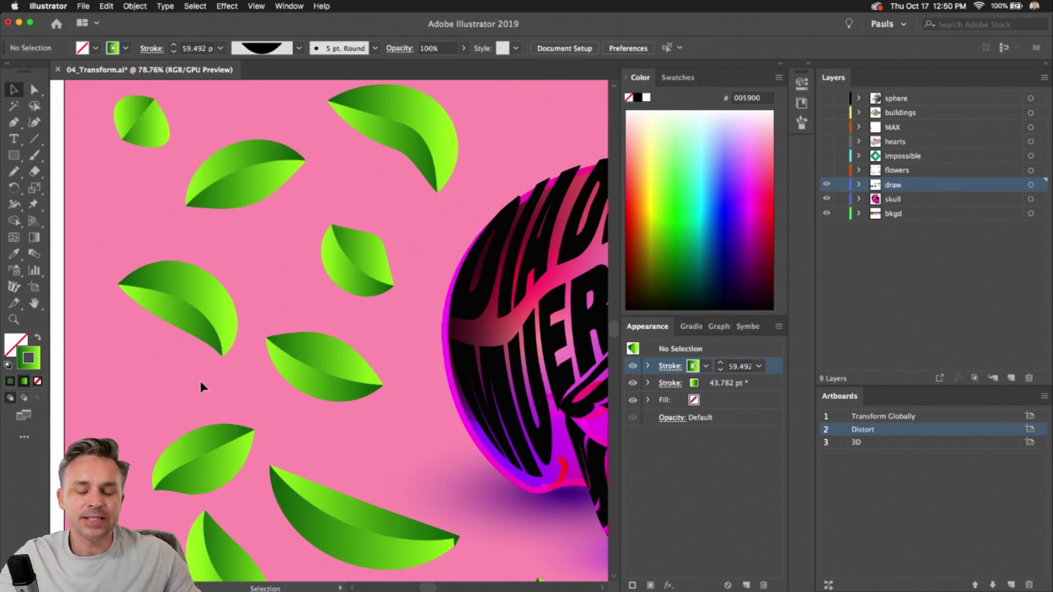
scroll(203, 376, down, 5)
drag(314, 319, 210, 309)
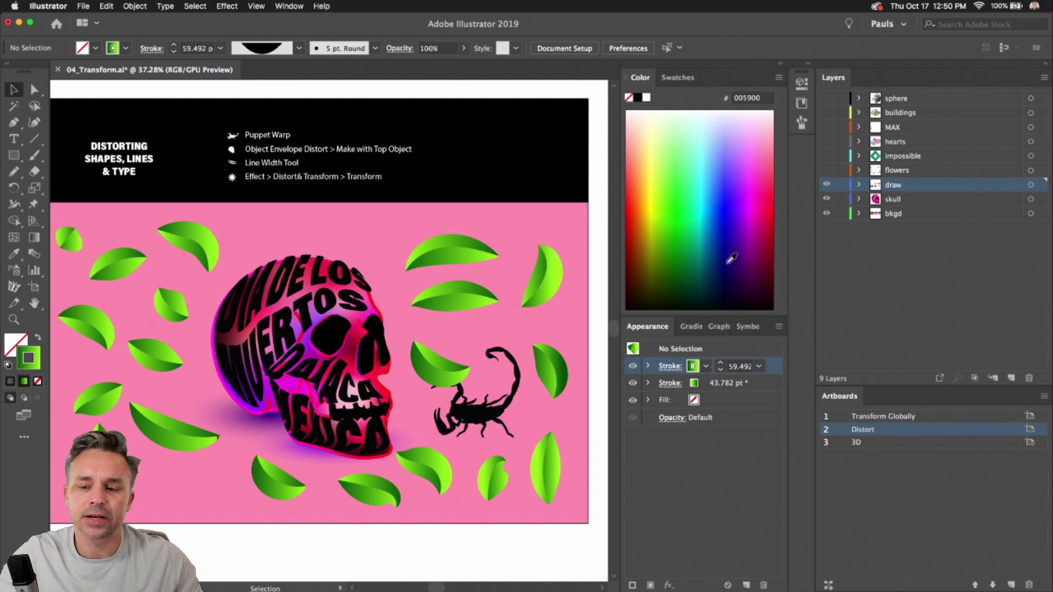
- Draw a tall ellipse above the skull, reduce it to basic appearance, and make it green-filled with no stroke
drag(14, 157, 50, 188)
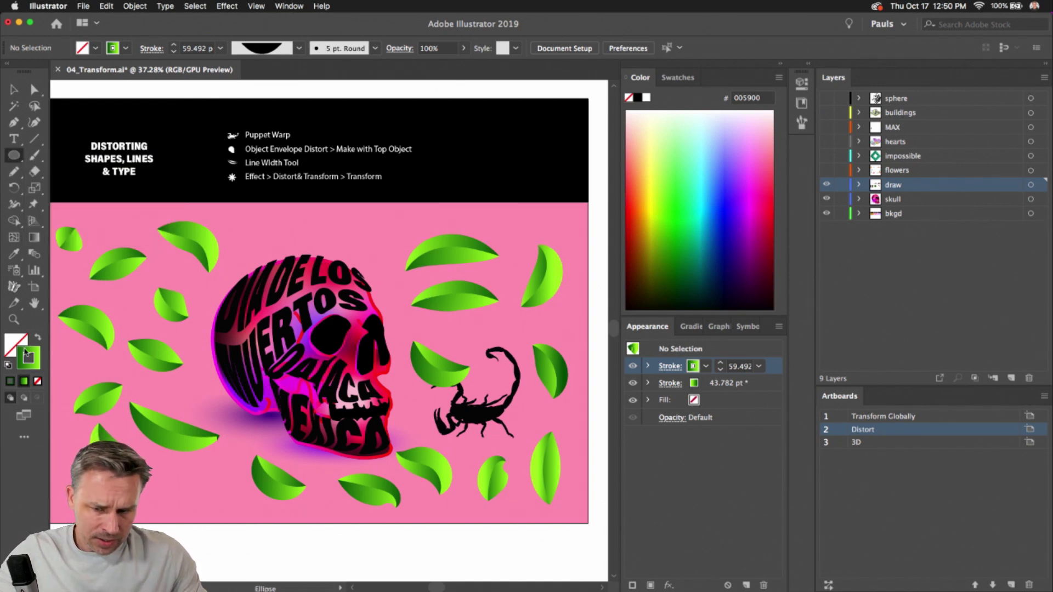
drag(380, 219, 411, 291)
click(778, 326)
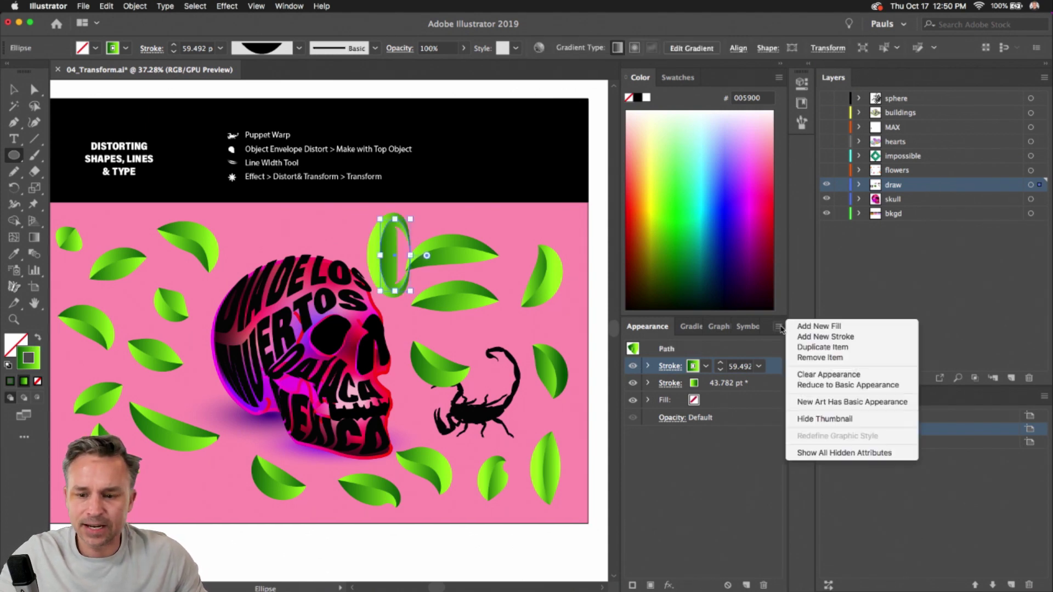
click(891, 386)
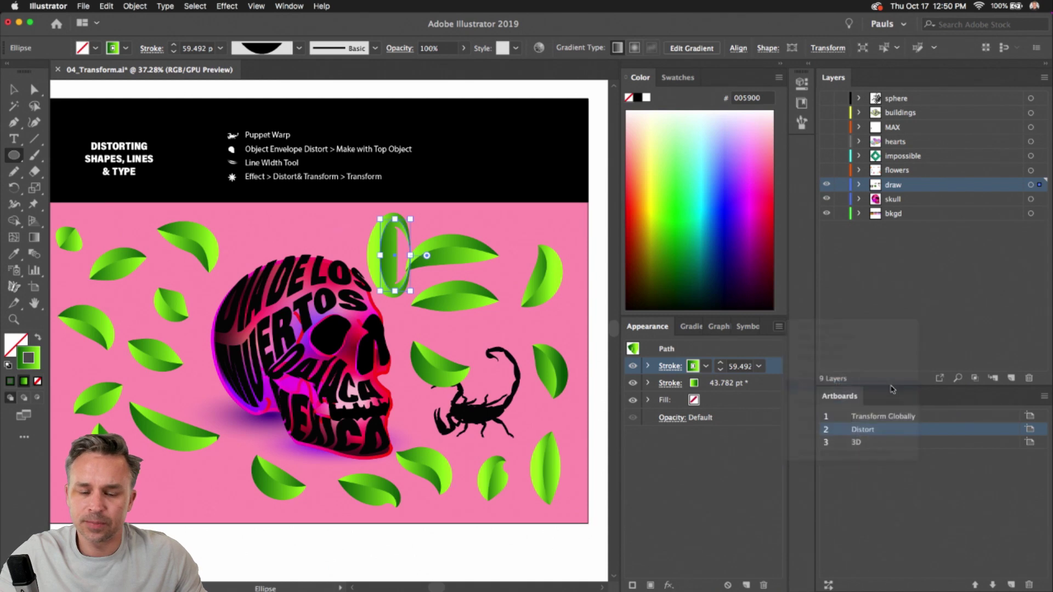
click(37, 339)
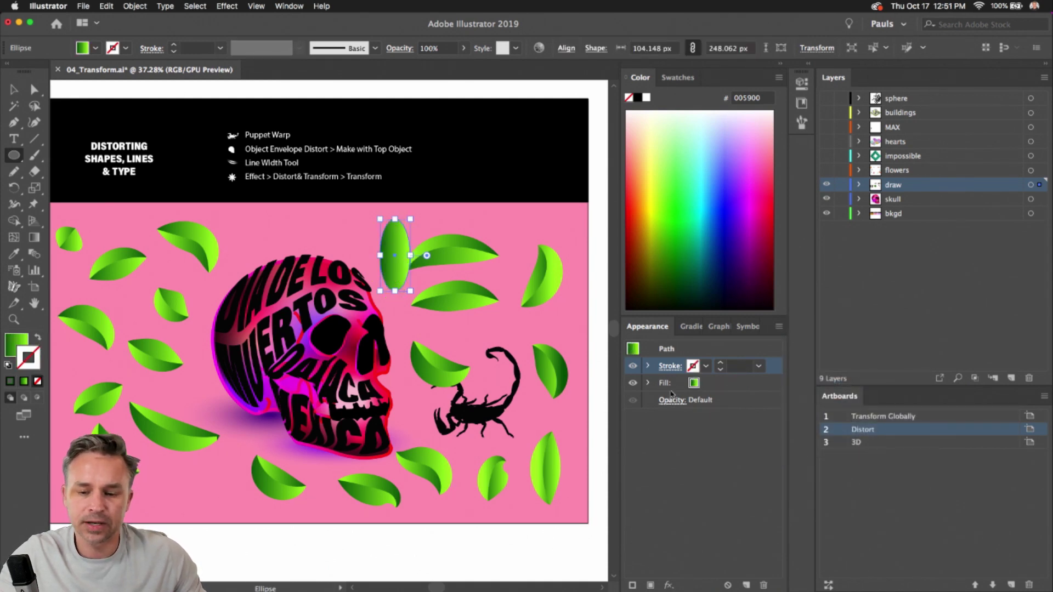
scroll(429, 238, right, 1)
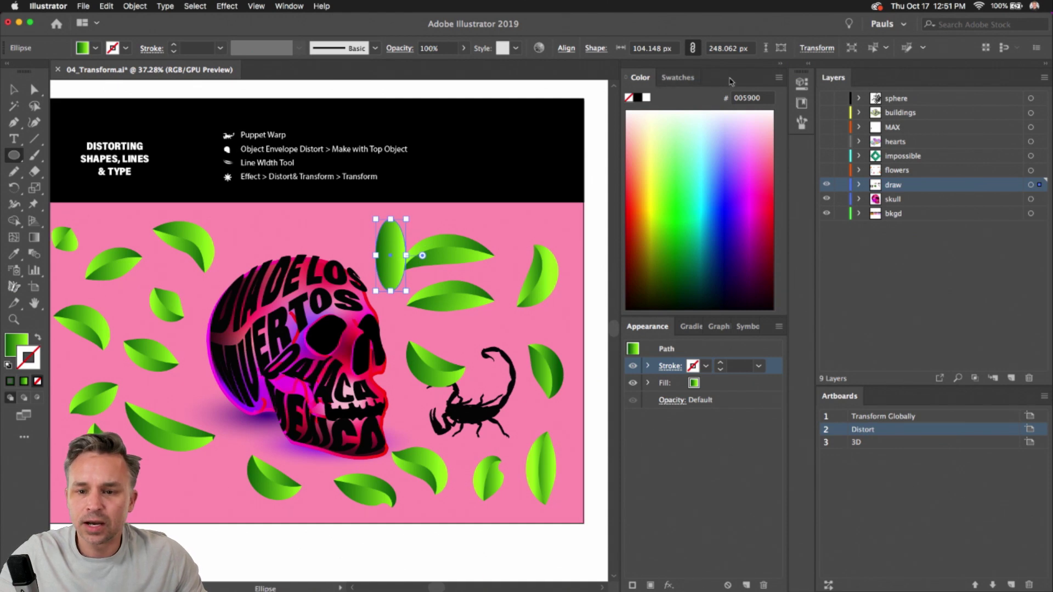
- Apply the pink gradient swatch, swap it into the fill, and set the stroke to None
click(686, 79)
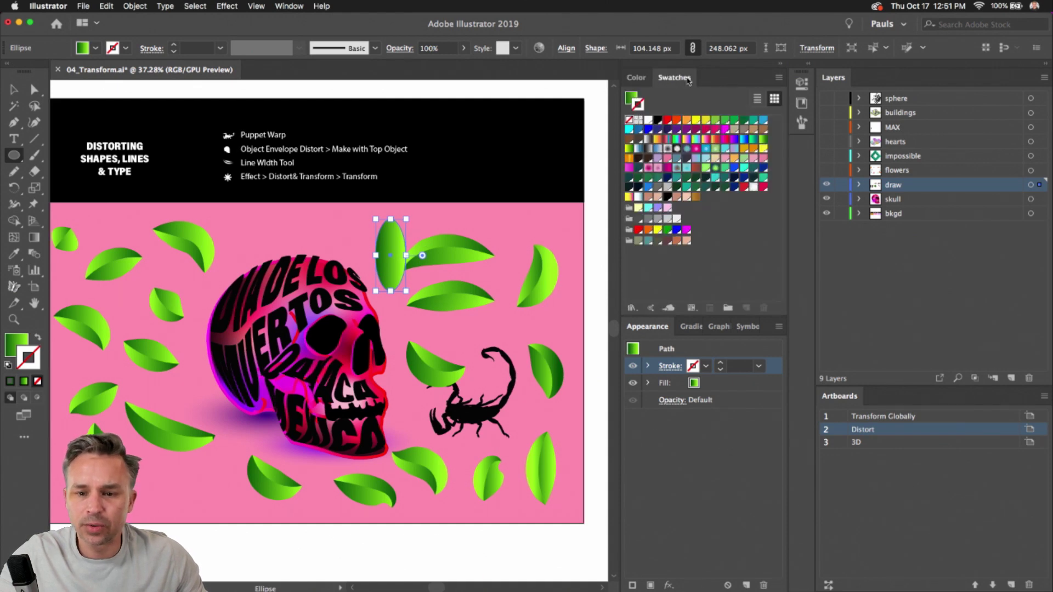
click(705, 140)
scroll(398, 218, up, 3)
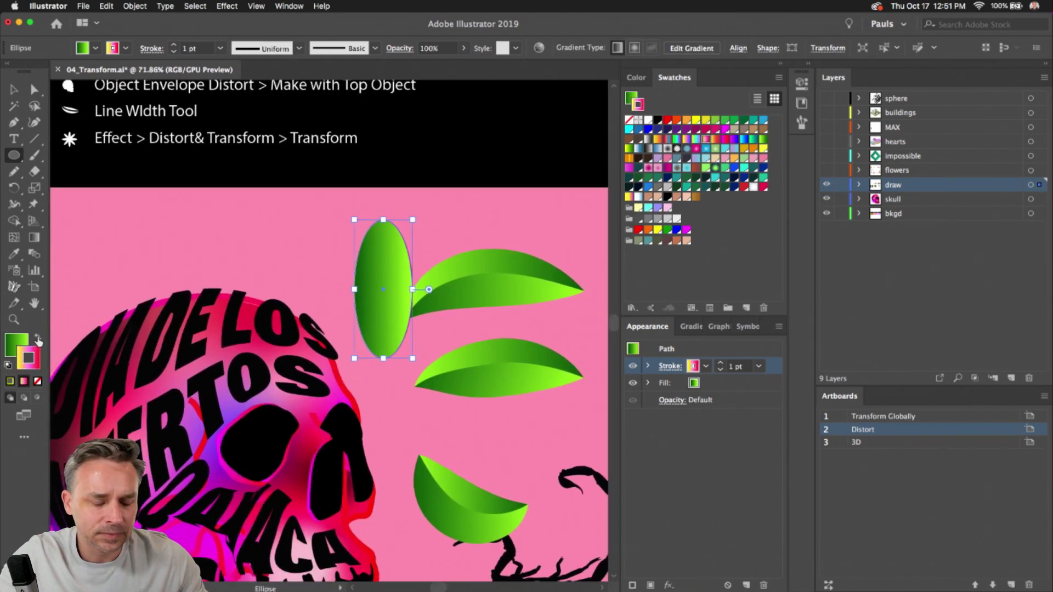
click(37, 338)
click(37, 381)
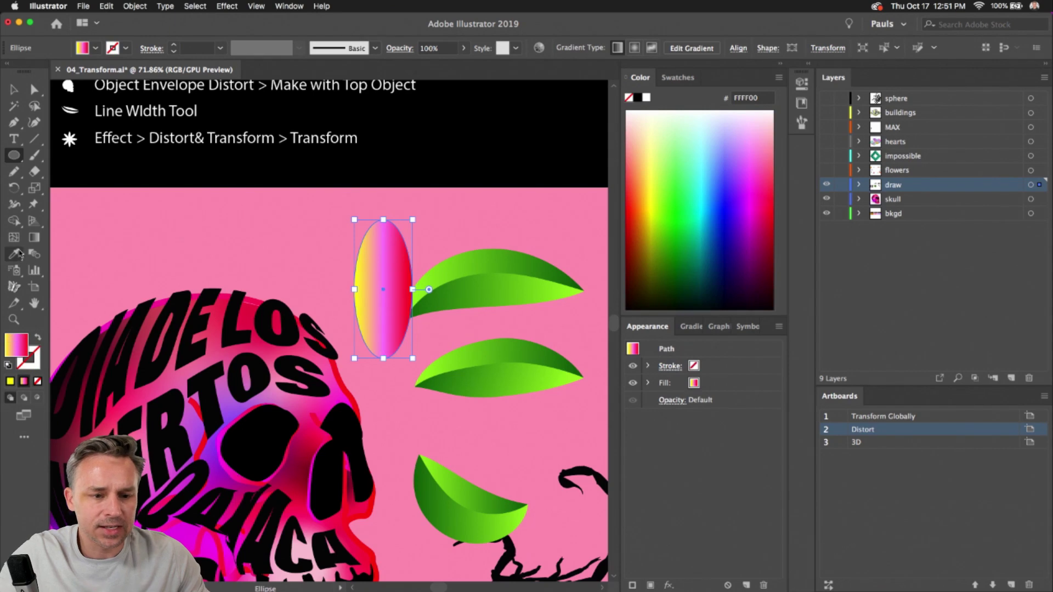
- Run the ellipse's gradient vertically from yellow at the bottom to pink at the top
click(34, 237)
drag(381, 356, 384, 138)
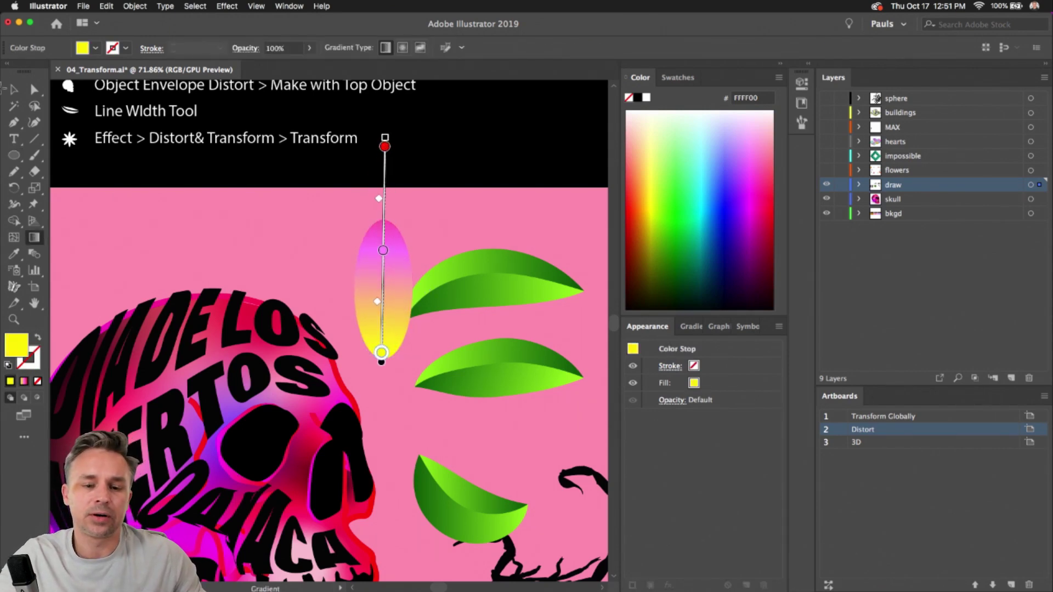
click(15, 90)
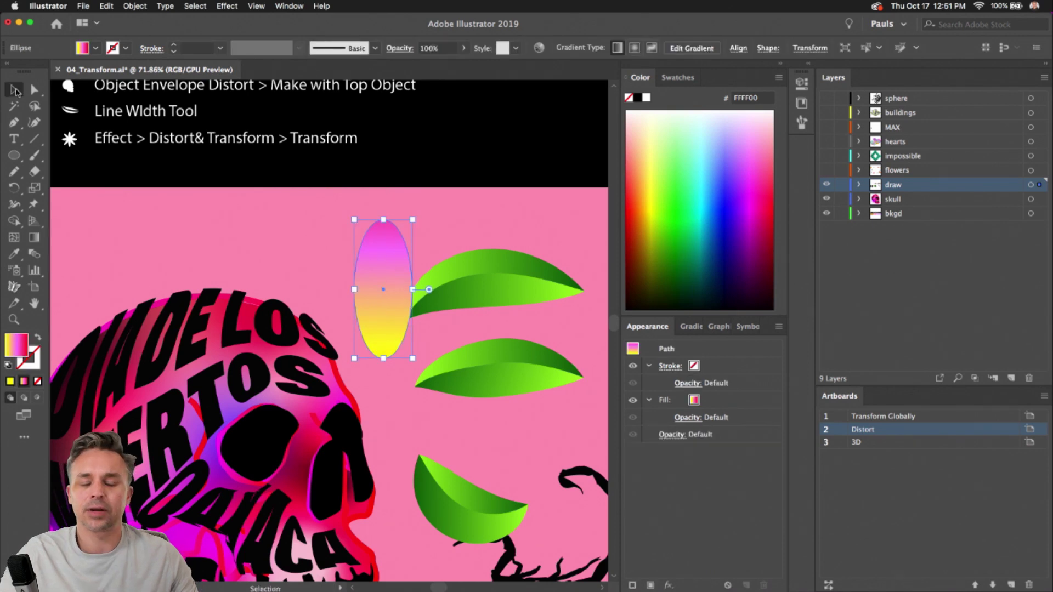
scroll(391, 369, down, 5)
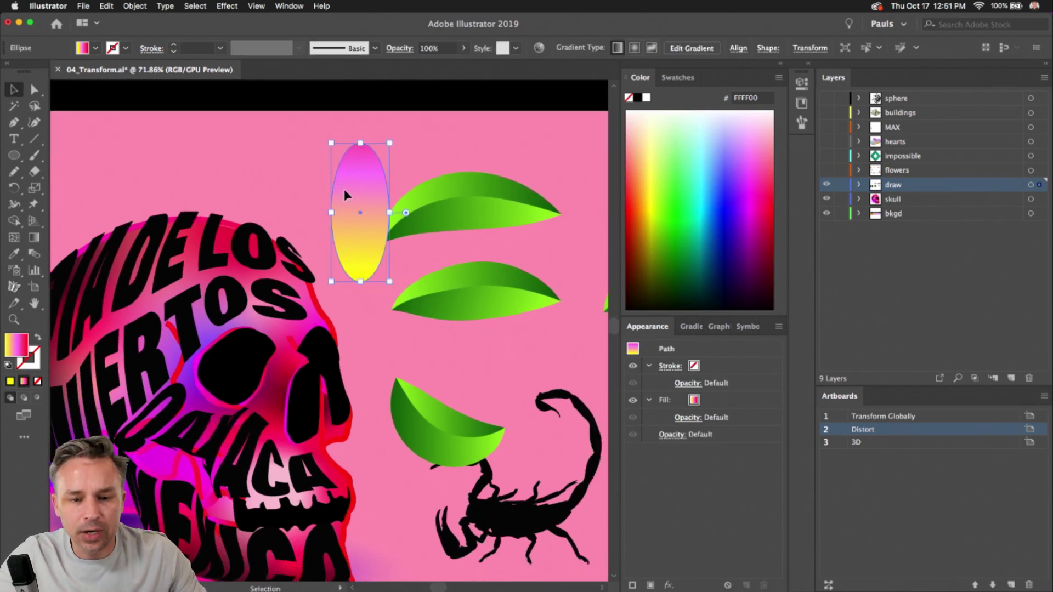
drag(323, 270, 437, 255)
click(13, 188)
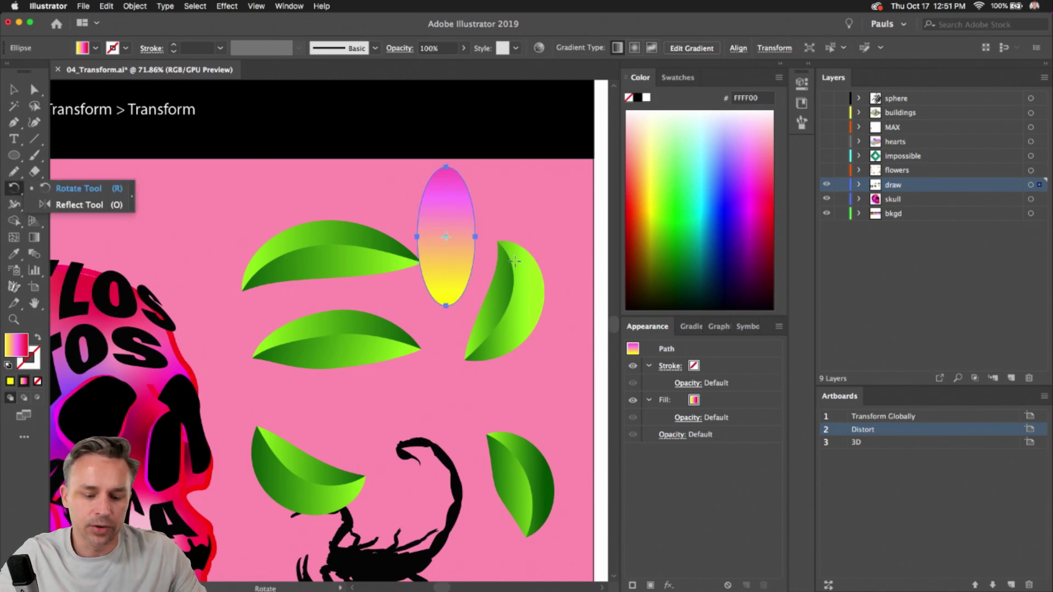
alt+click(446, 305)
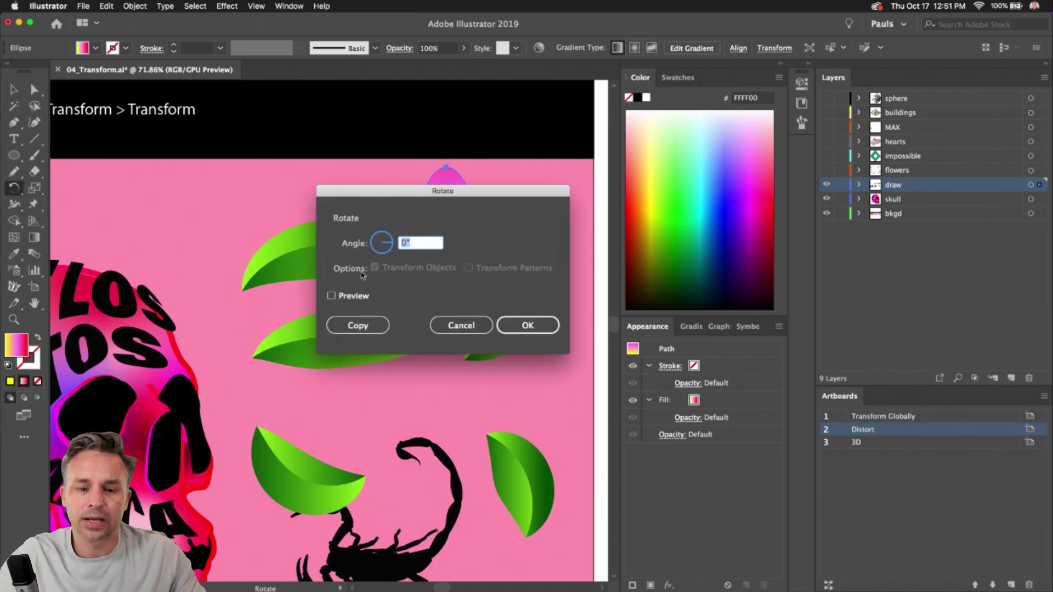
click(331, 295)
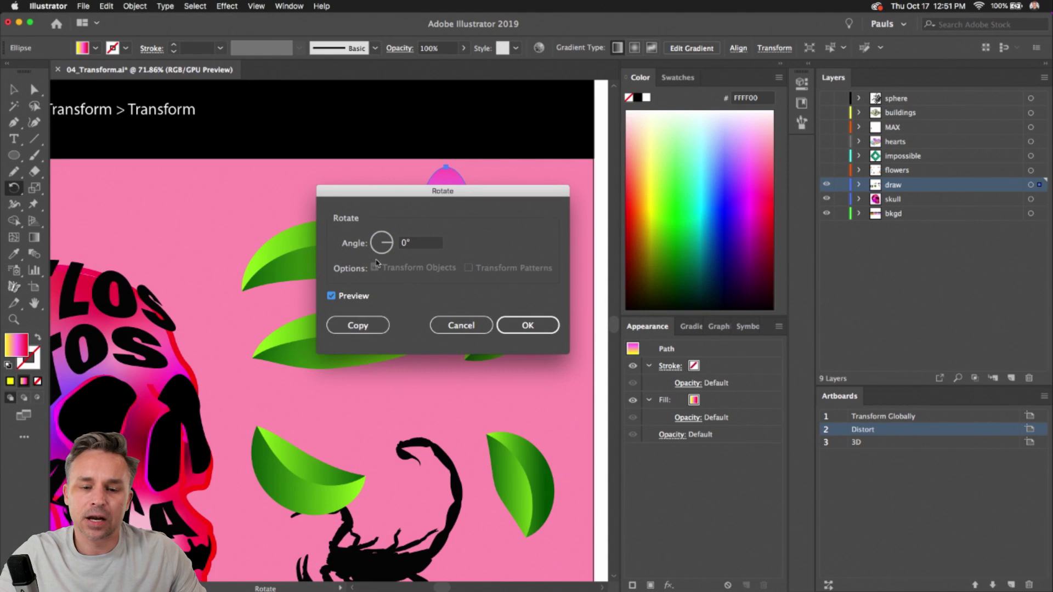
key(Tab)
text(1)
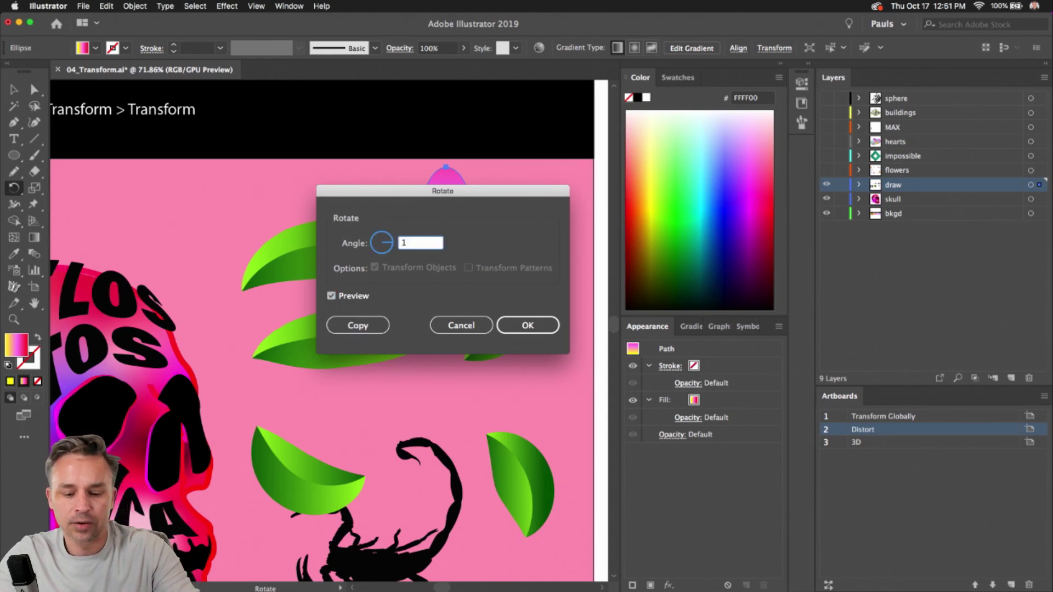
text(50)
key(BackSpace)
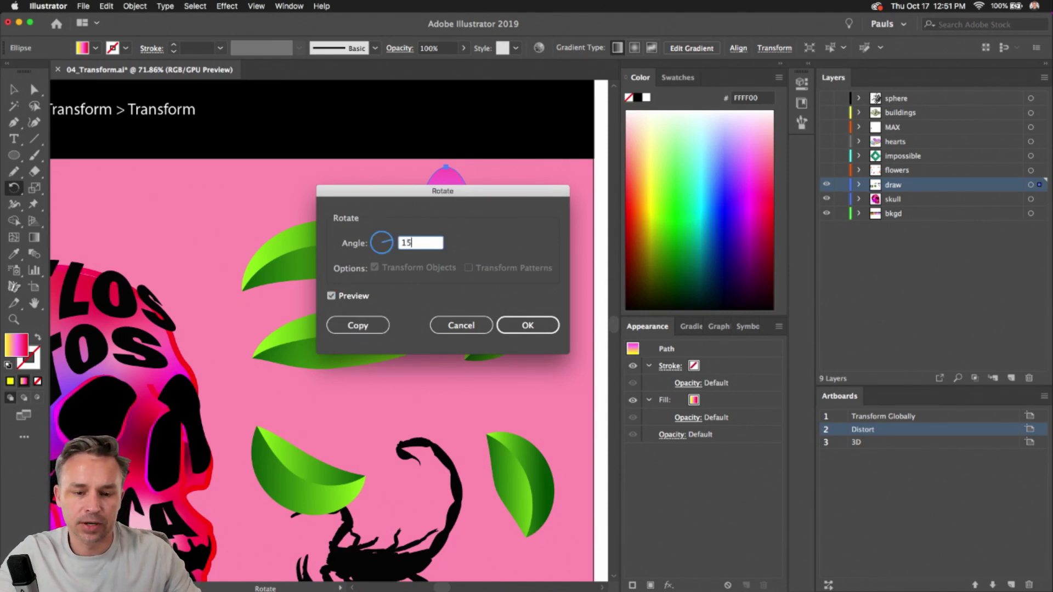
click(358, 327)
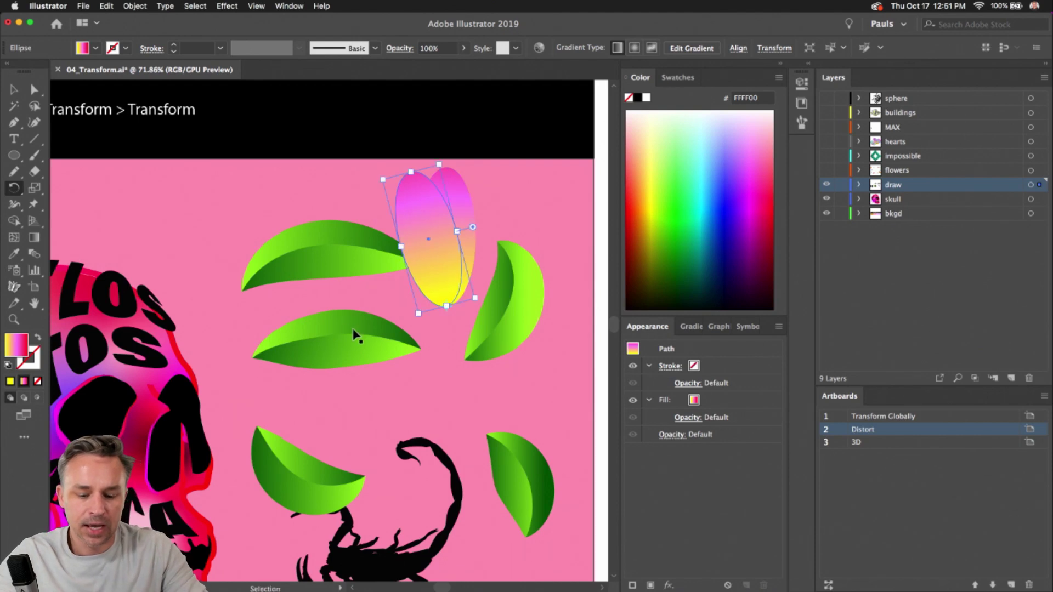
key(super+d)
key(super+d)
key(super+d)
key(super+d)
key(super+d)
key(super+d)
key(super+d)
key(super+d)
key(super+d)
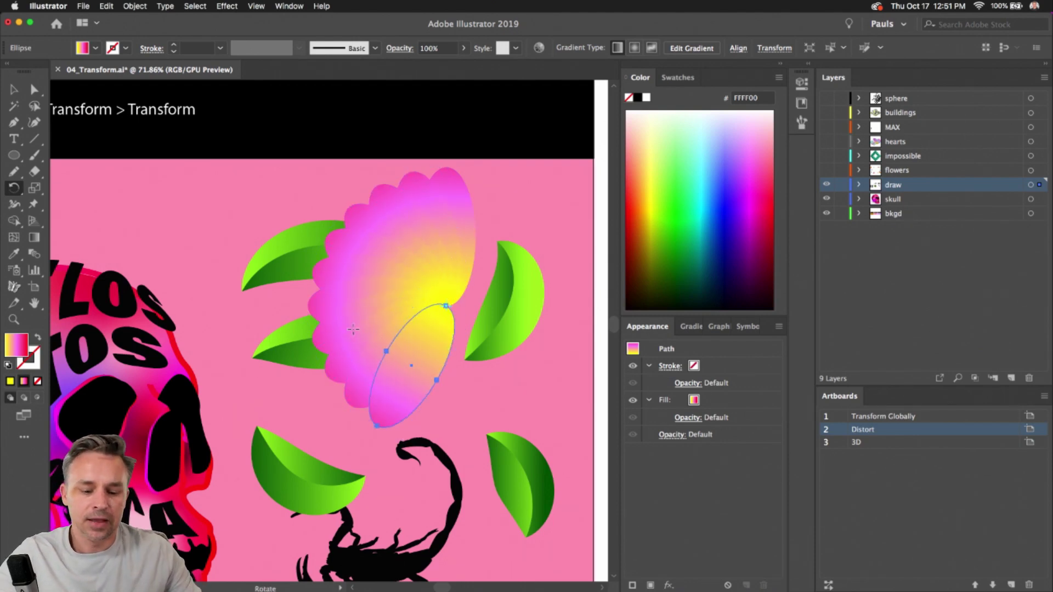
key(super+z)
key(super+z)
key(super+z)
key(super+z)
key(super+z)
key(super+z)
key(super+z)
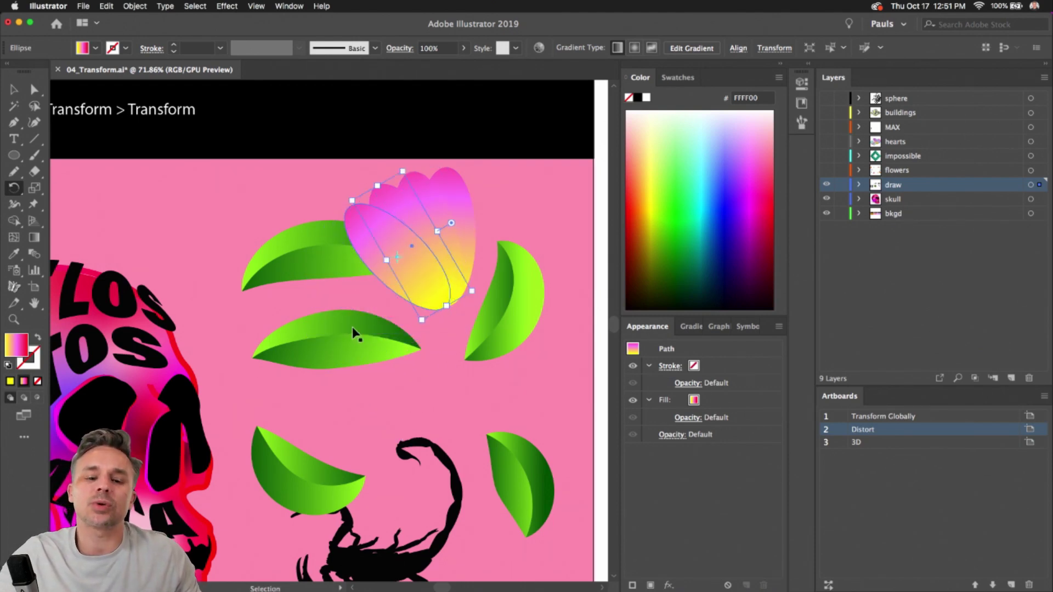
key(super+z)
key(super+z)
- Nudge the ellipse and open Effect > Distort & Transform > Transform with Preview on
click(22, 92)
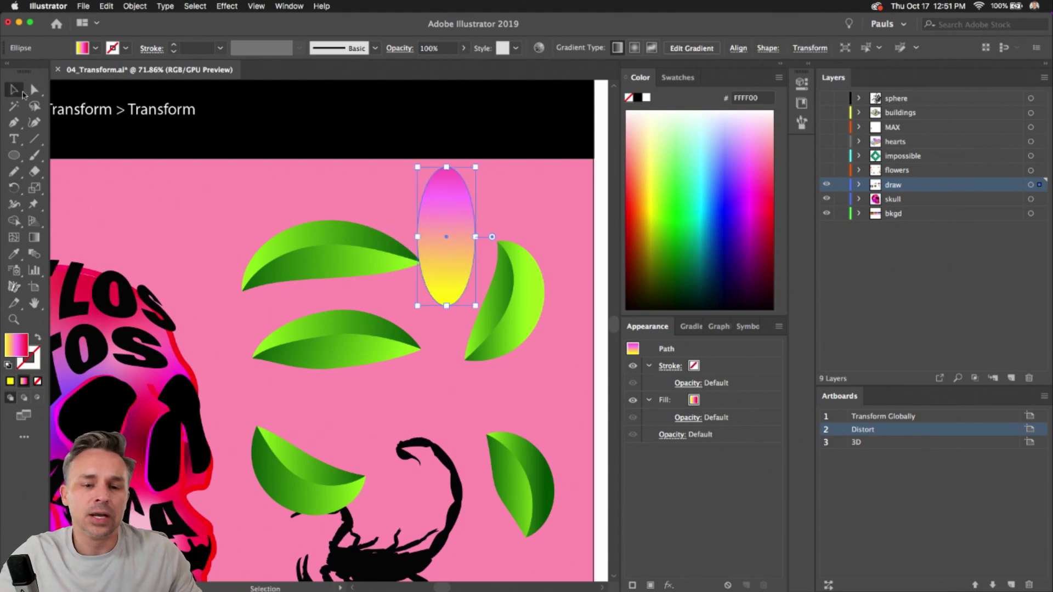
drag(439, 261, 437, 270)
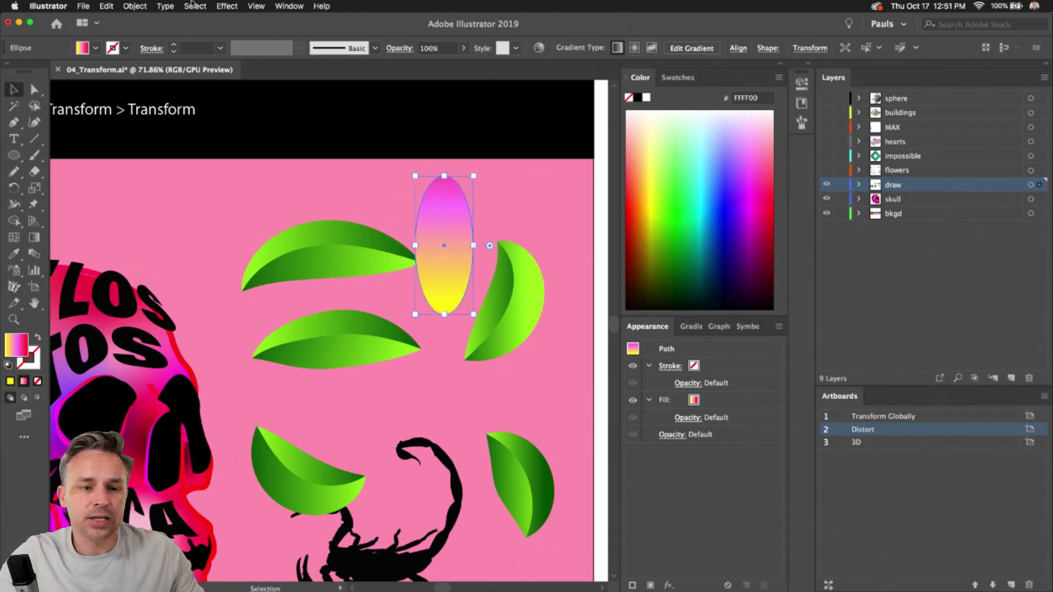
click(193, 6)
mouse_move(227, 6)
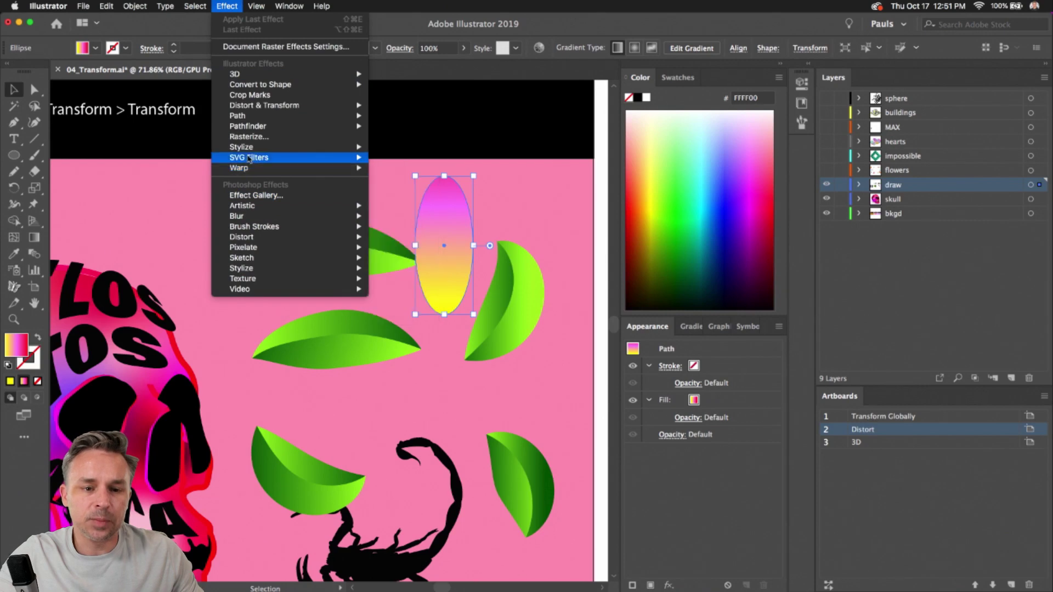
mouse_move(255, 107)
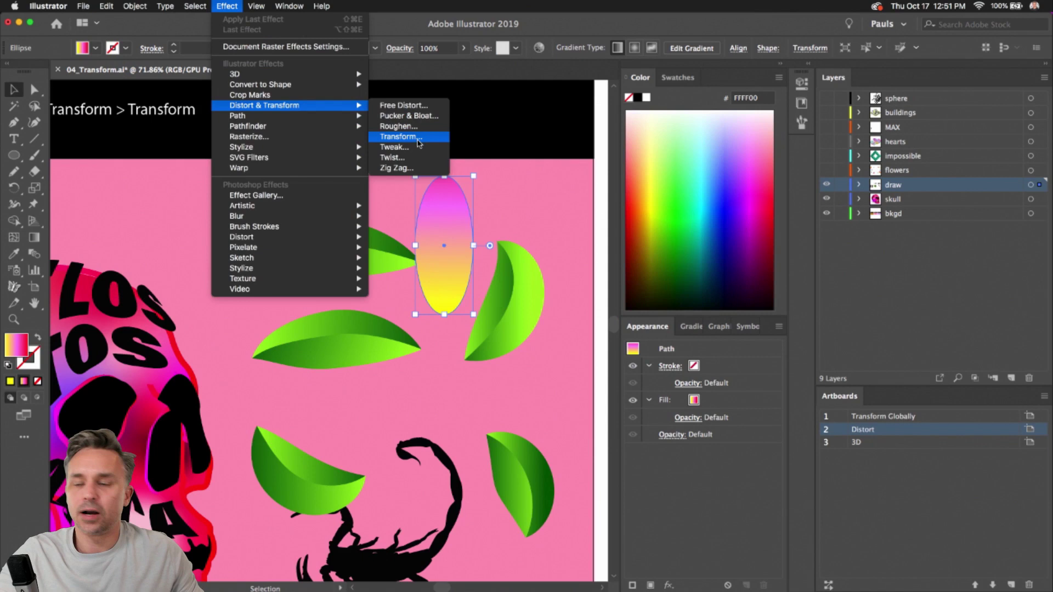
click(418, 141)
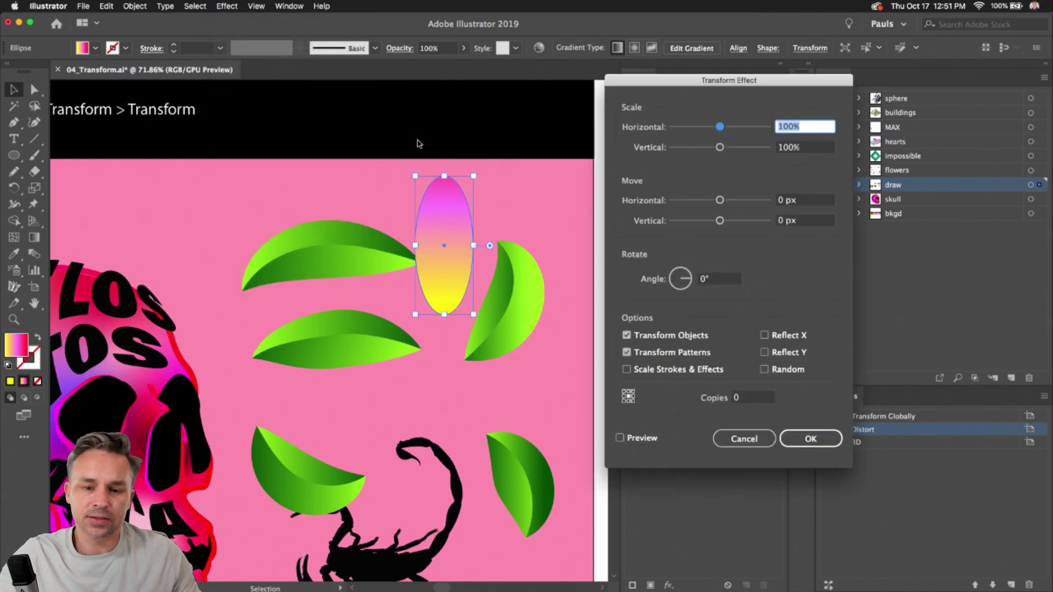
click(620, 438)
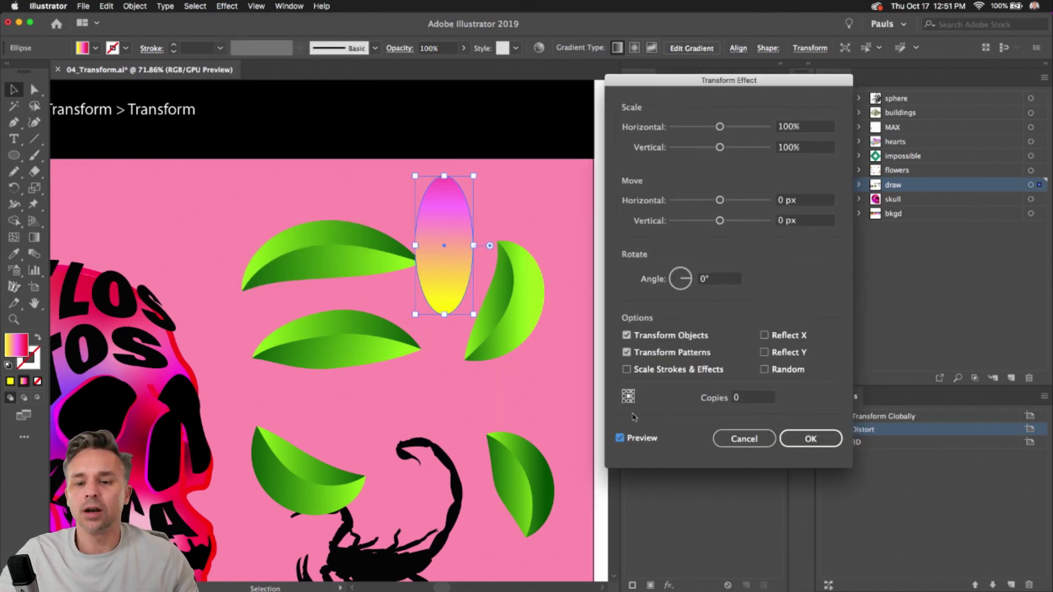
drag(695, 80, 634, 70)
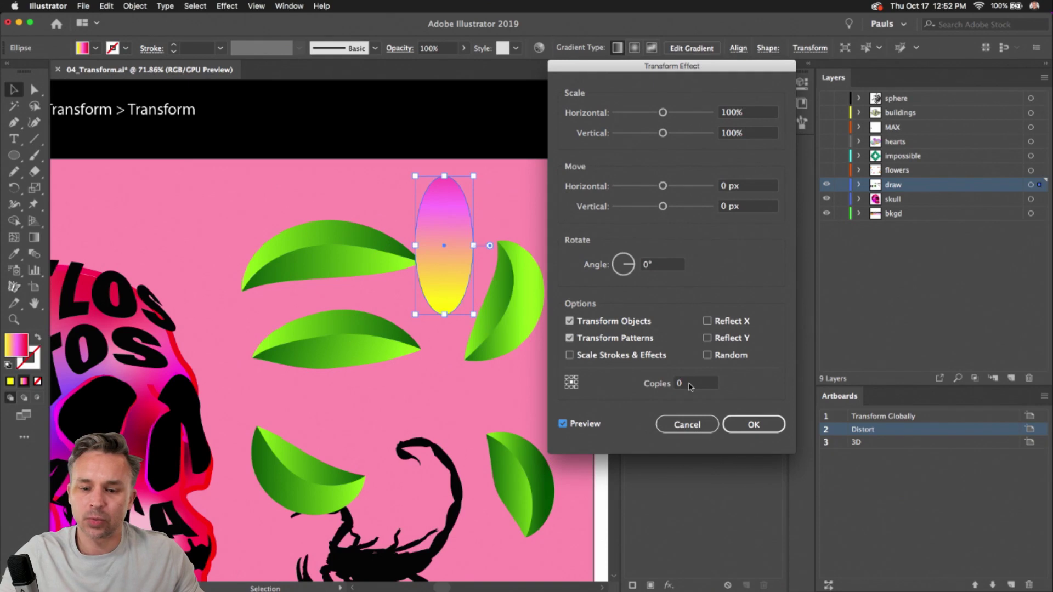
- Set Angle 360/12, 12 copies, bottom-middle reference point and a -5 px horizontal move
click(689, 384)
click(657, 265)
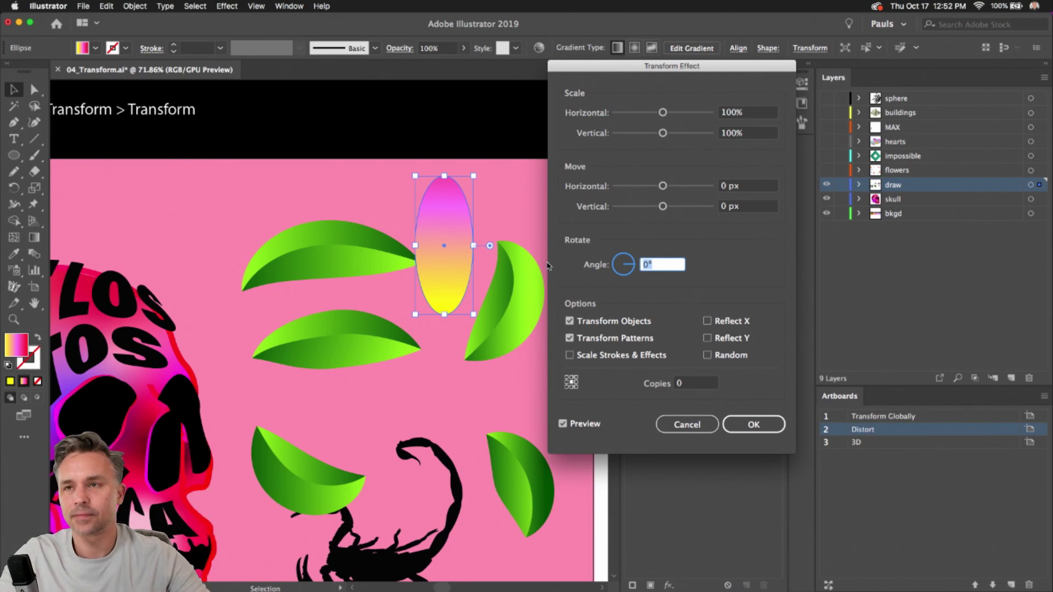
text(360/12)
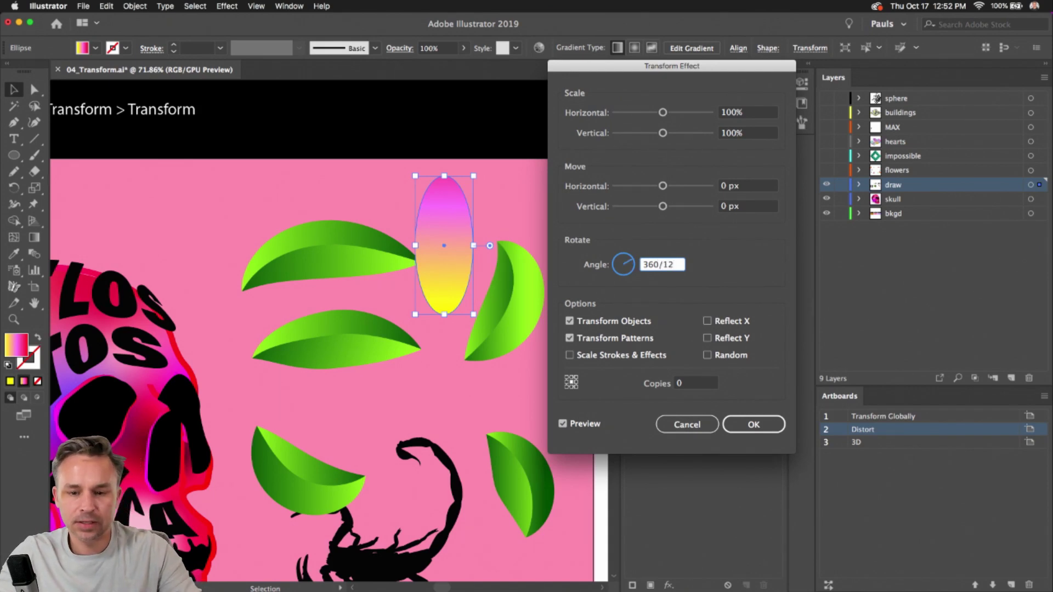
key(Tab)
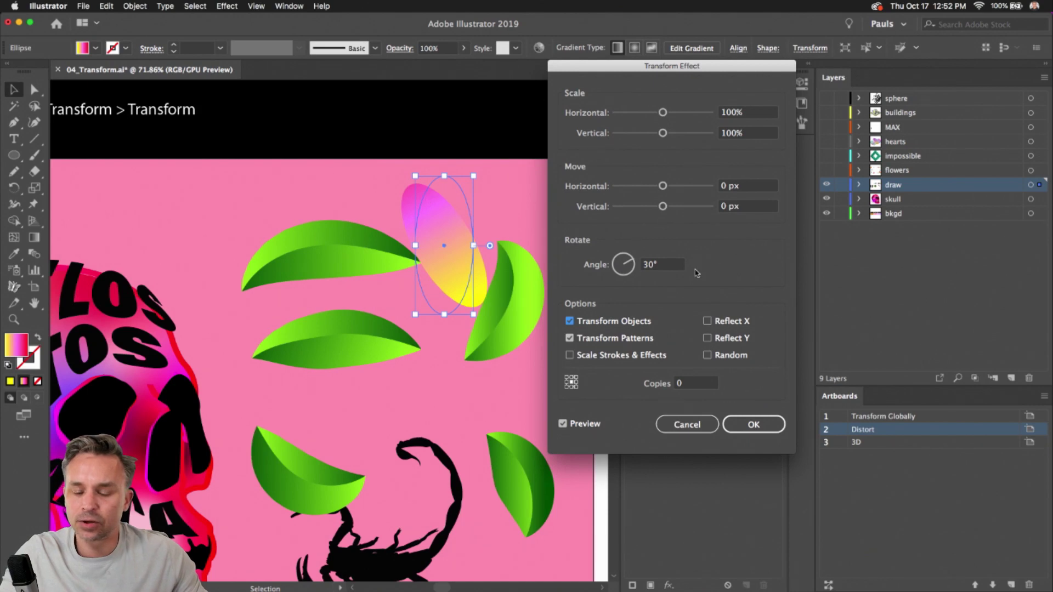
click(686, 385)
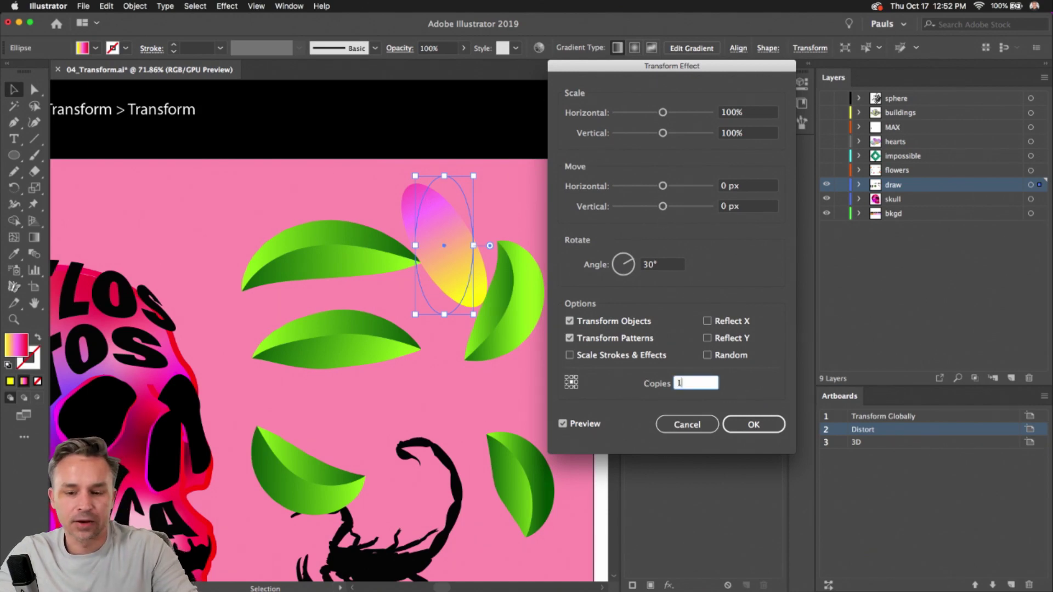
key(Tab)
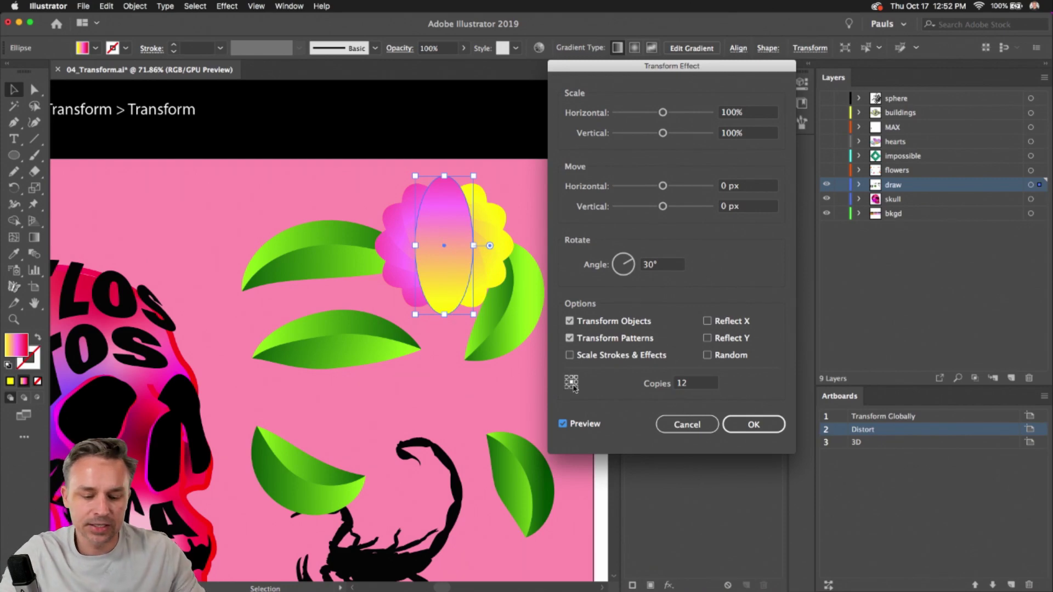
click(572, 388)
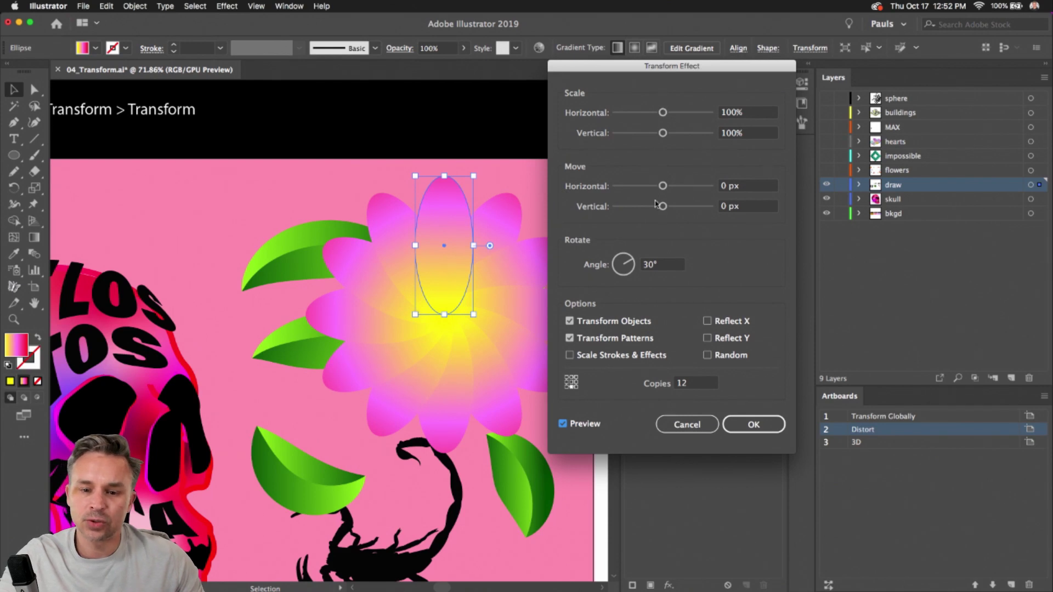
mouse_move(662, 186)
mouse_down()
mouse_move(650, 189)
mouse_move(660, 192)
mouse_up()
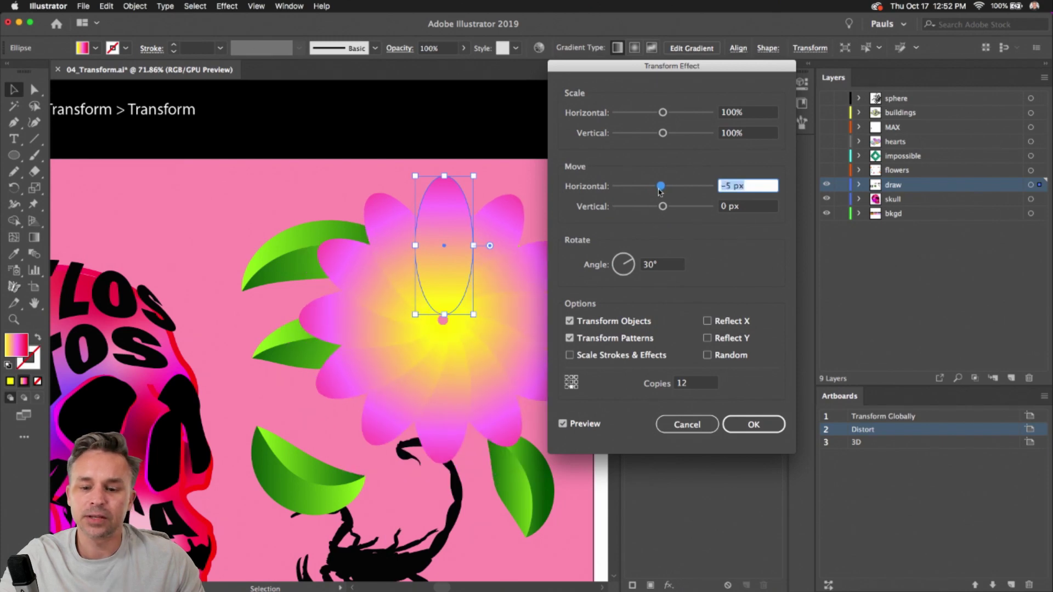
- Apply the flower effect, draw a centre circle, and delete its inherited Transform effect
click(752, 425)
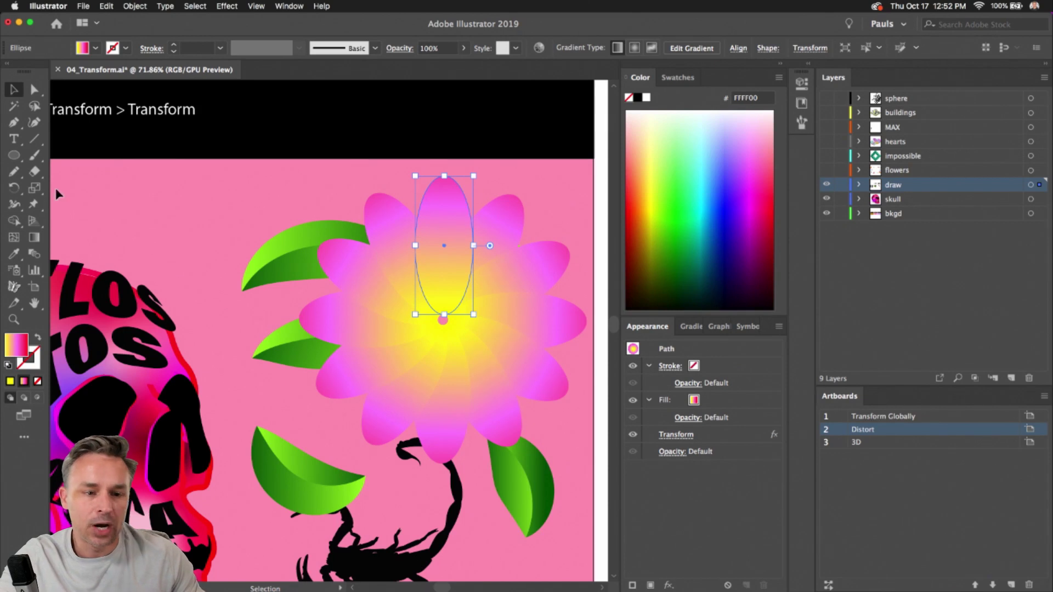
click(11, 158)
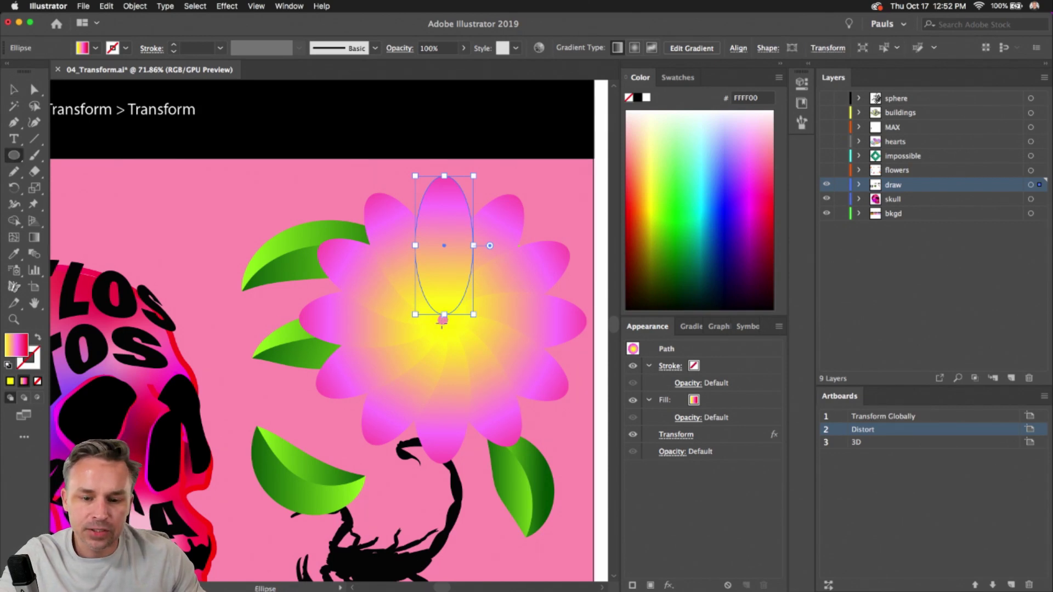
drag(437, 336, 472, 369)
click(16, 90)
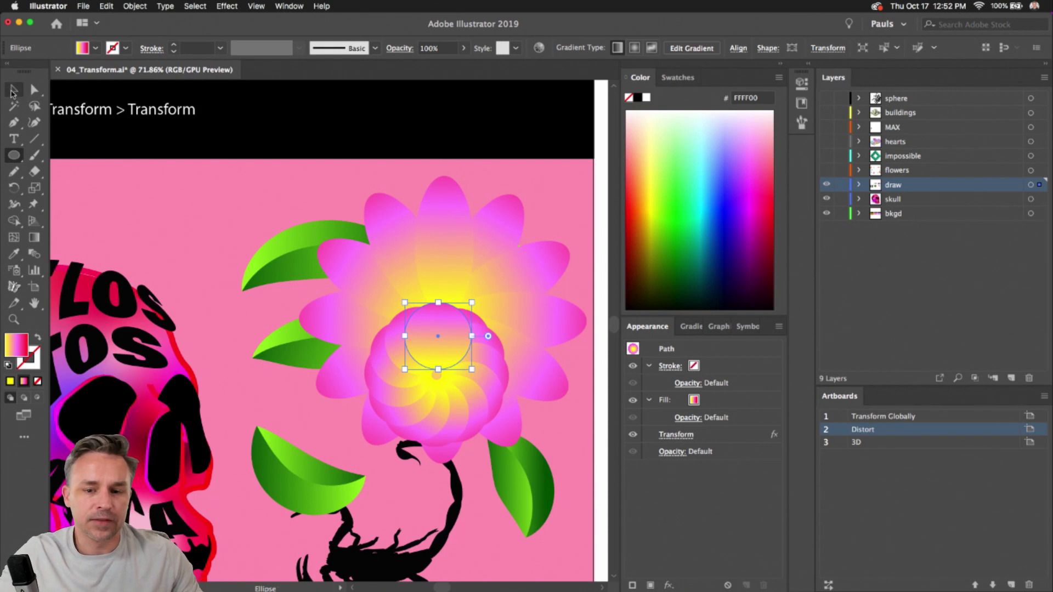
click(721, 434)
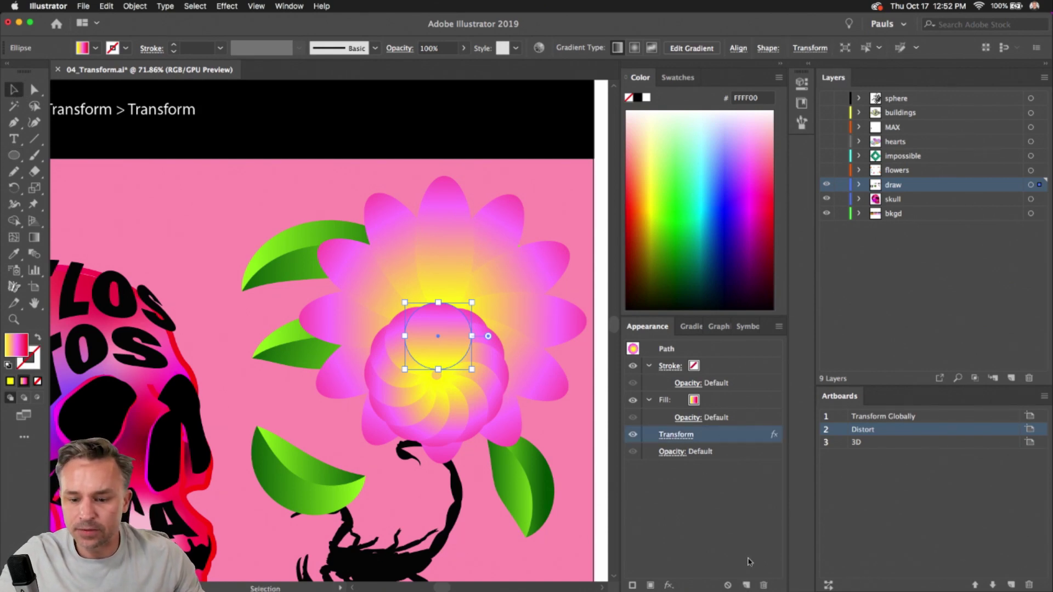
click(763, 586)
drag(428, 357, 431, 344)
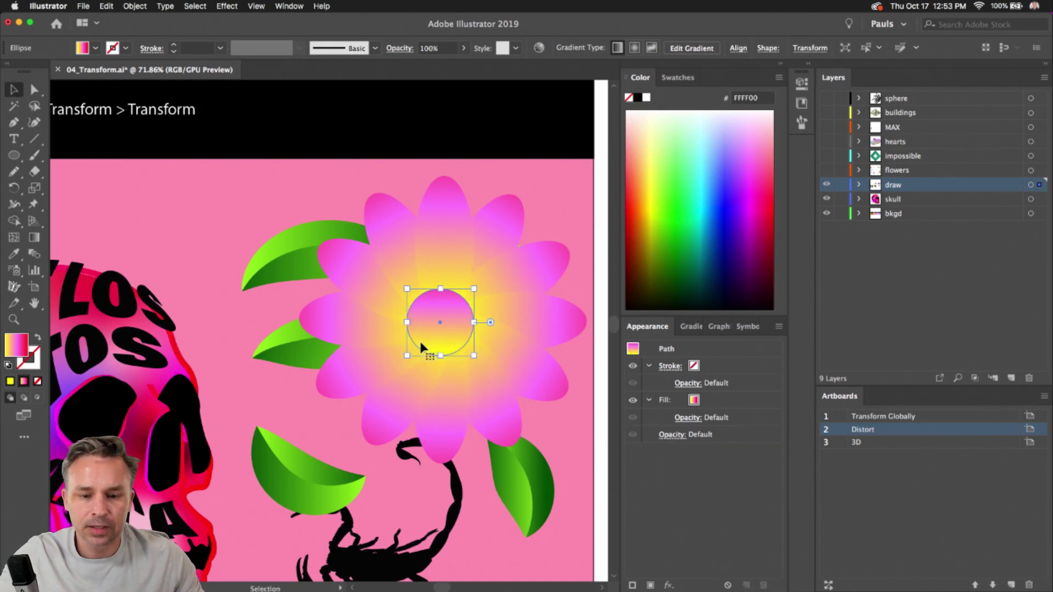
- Give the centre circle a radial yellow-to-pink gradient spread across the whole flower
click(34, 237)
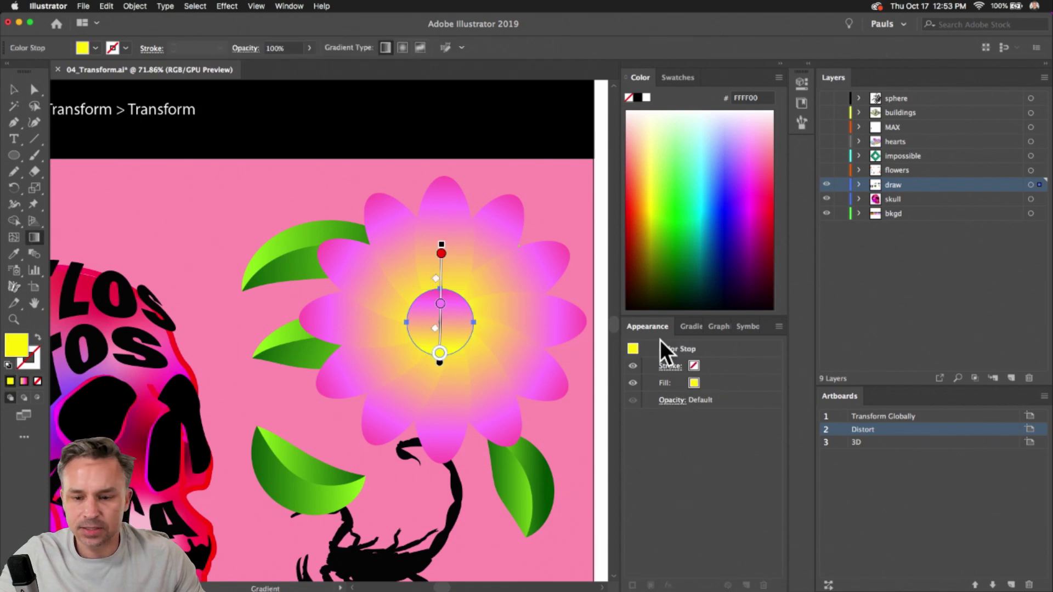
click(690, 327)
click(708, 347)
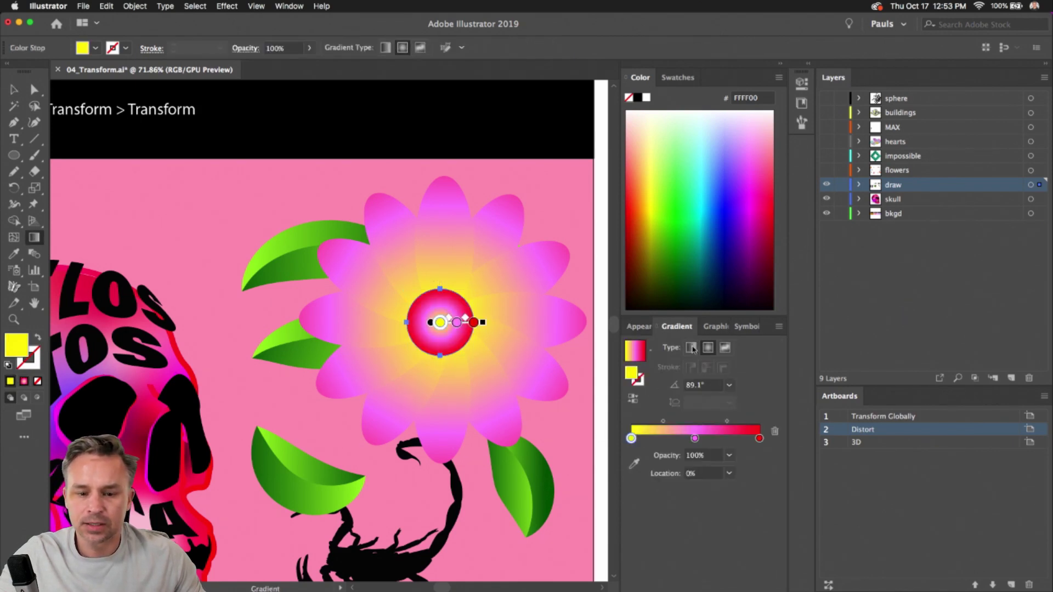
drag(427, 304, 478, 410)
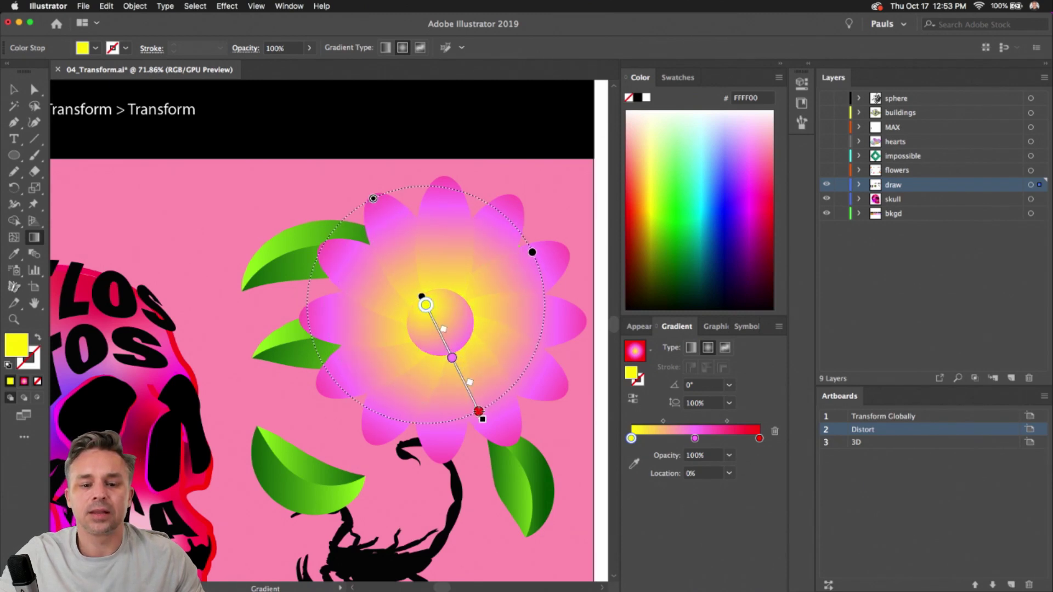
click(13, 89)
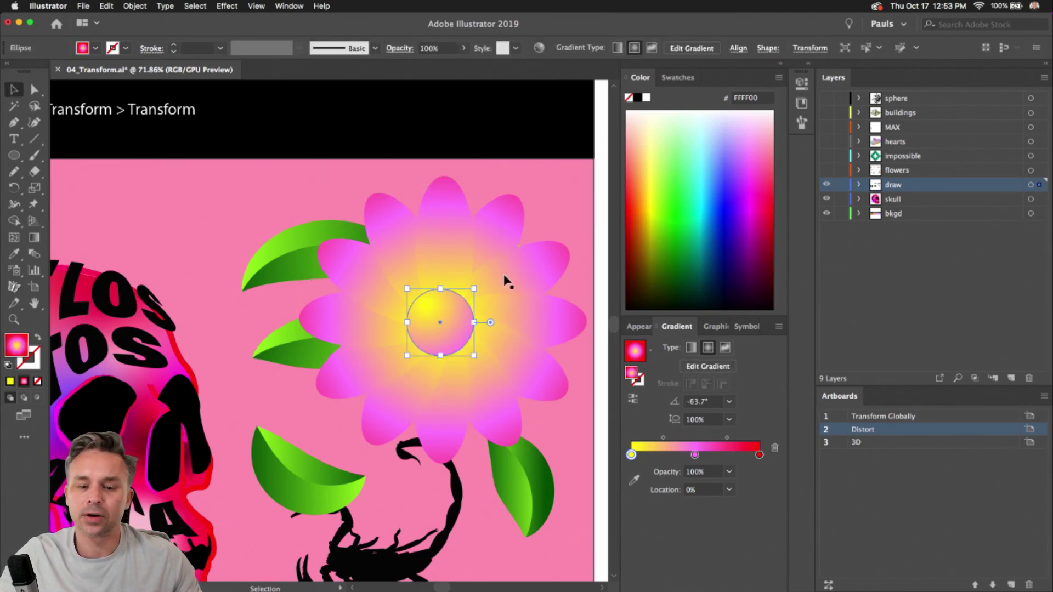
click(437, 248)
- Make the flowers layer visible and scroll to the flower on the artboard
click(225, 6)
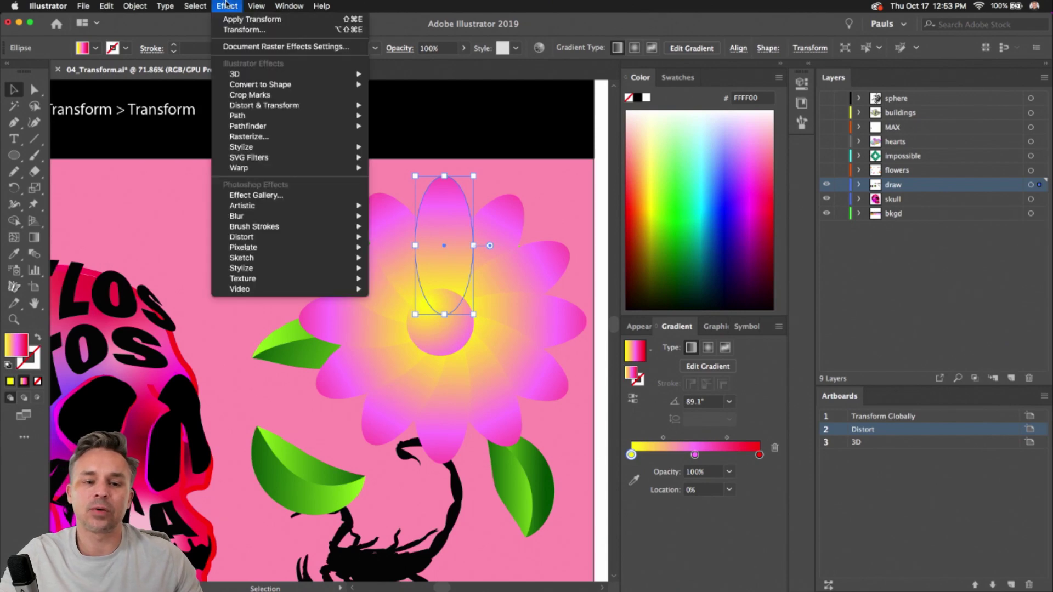
click(125, 258)
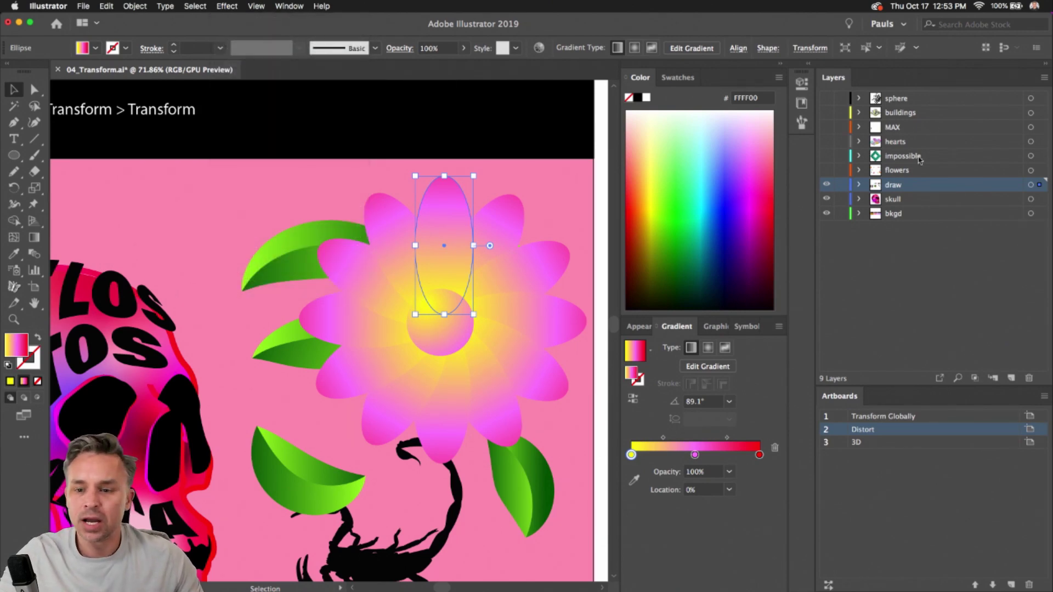
click(826, 170)
scroll(353, 263, down, 2)
scroll(354, 263, down, 3)
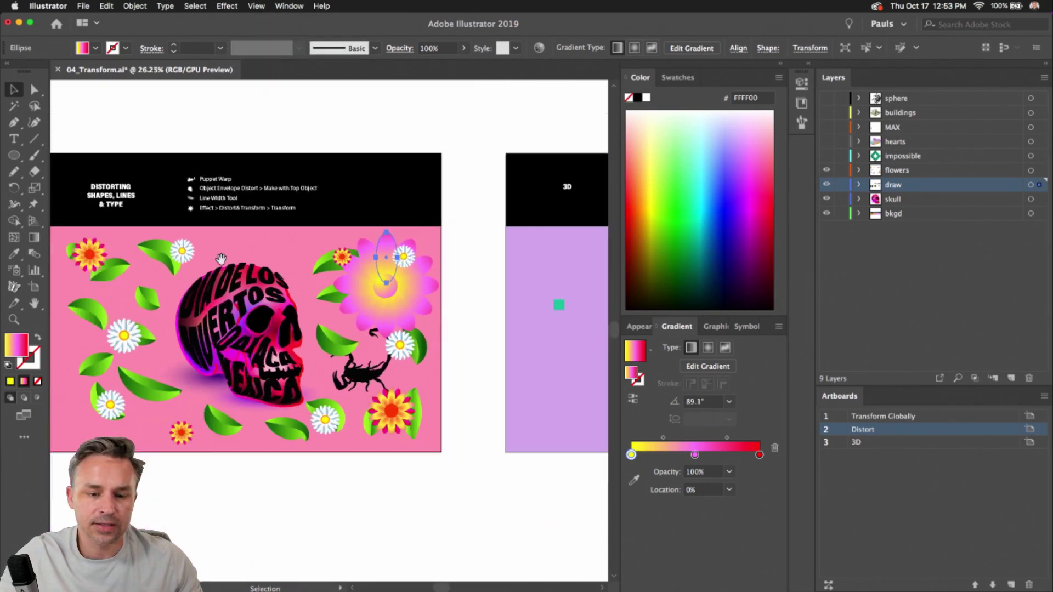
scroll(354, 263, left, 2)
scroll(252, 357, up, 4)
scroll(253, 357, down, 3)
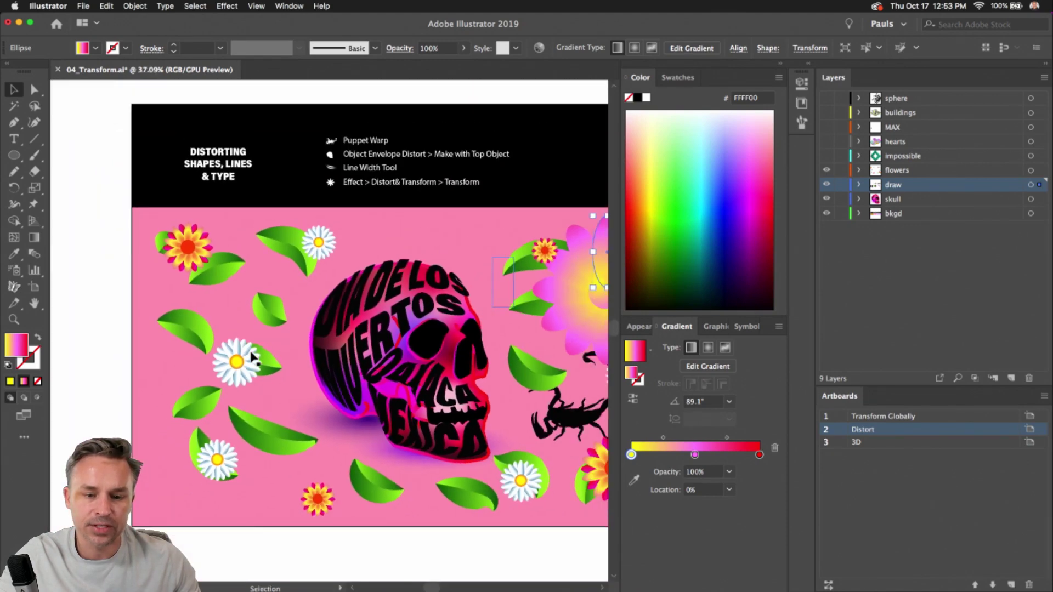
scroll(495, 247, right, 2)
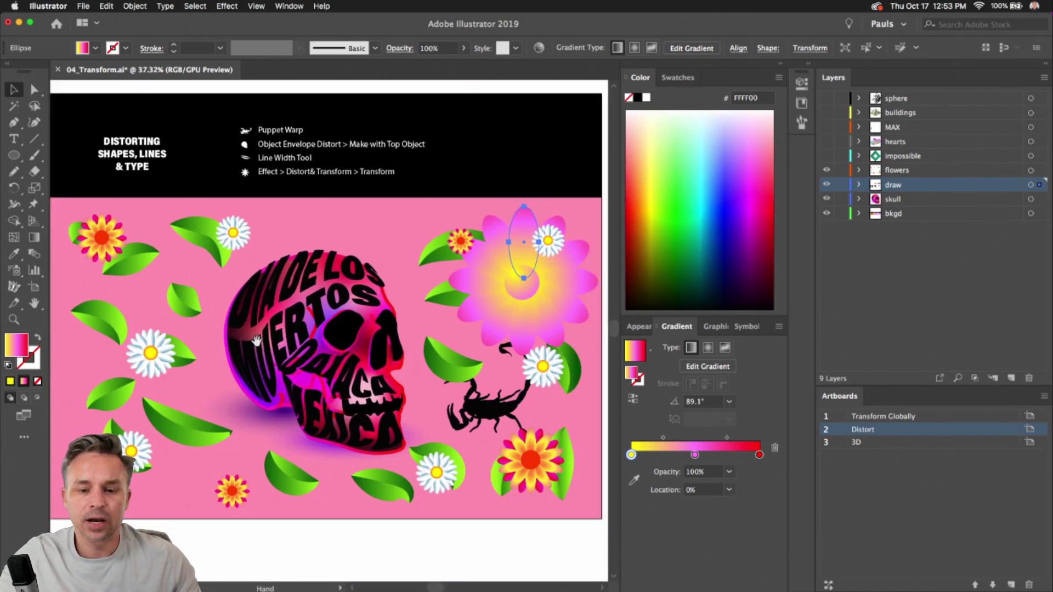
- Select the petals with the centre circle, move the flower left of the skull, and scroll to the 3D artboard
shift+click(519, 291)
drag(523, 275, 215, 393)
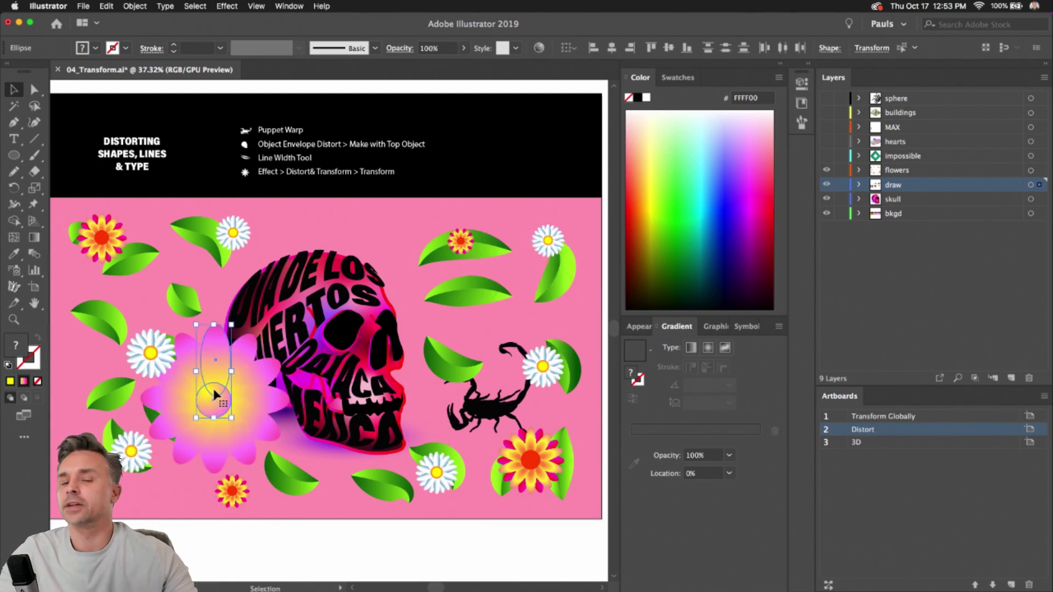
click(225, 5)
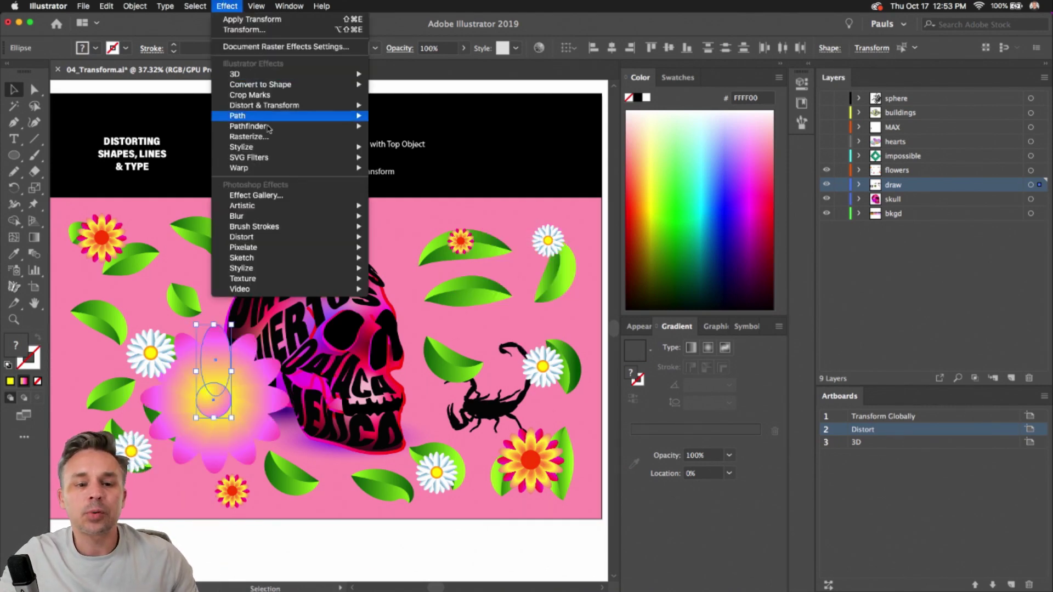
key(Escape)
scroll(493, 237, right, 15)
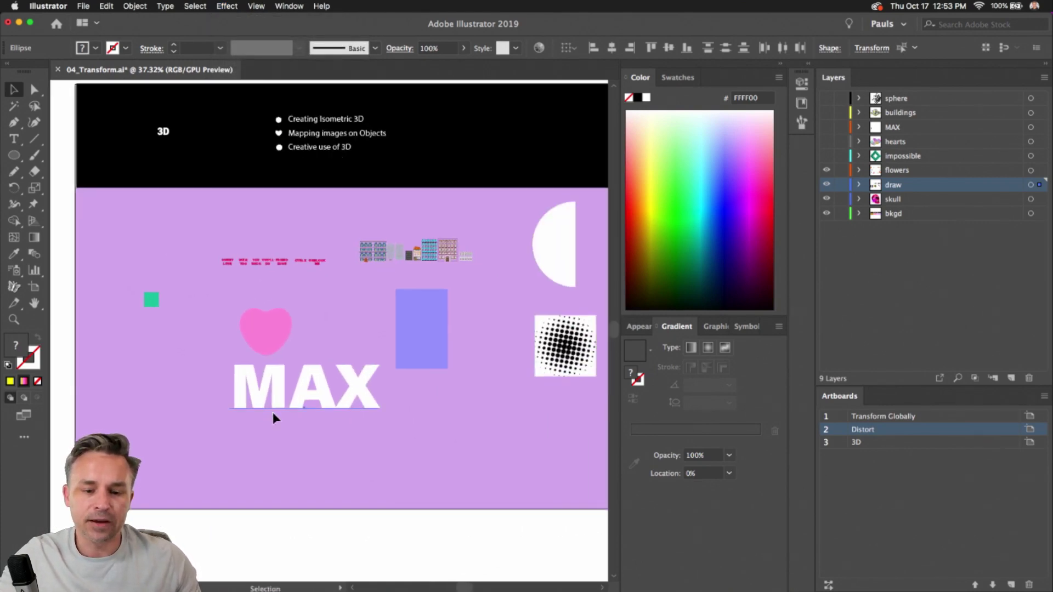
- Drag the white MAX text to the lower left of the 3D artboard
drag(269, 403, 417, 371)
scroll(410, 416, up, 5)
scroll(410, 425, down, 2)
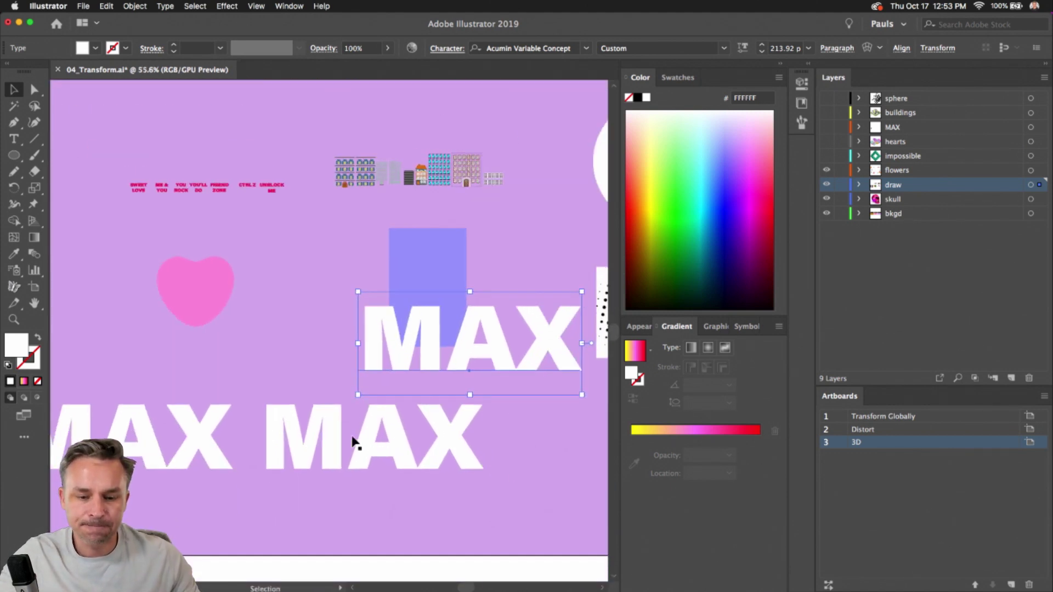
click(380, 457)
click(451, 346)
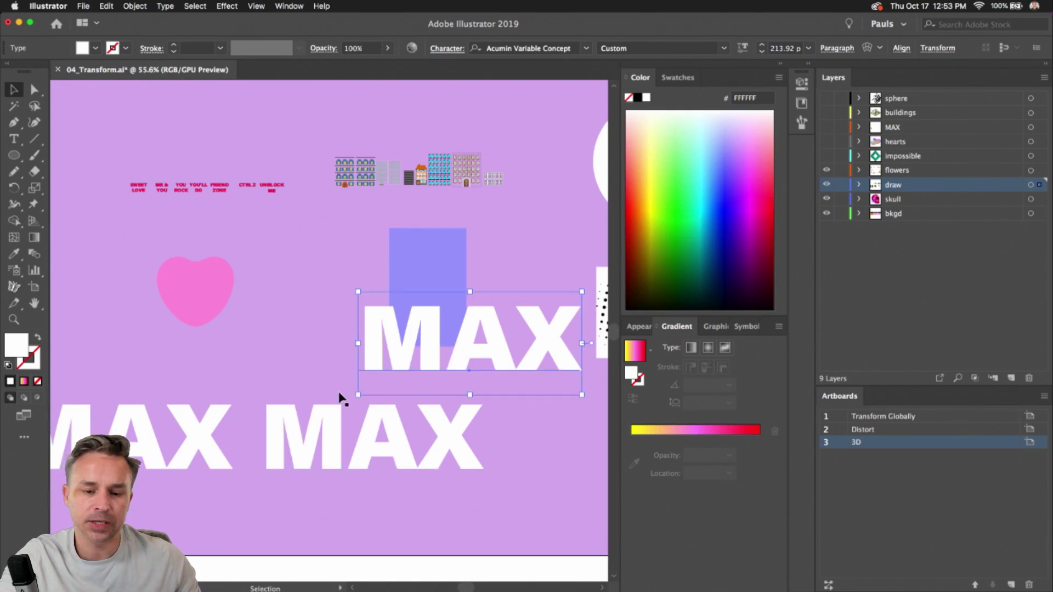
click(313, 430)
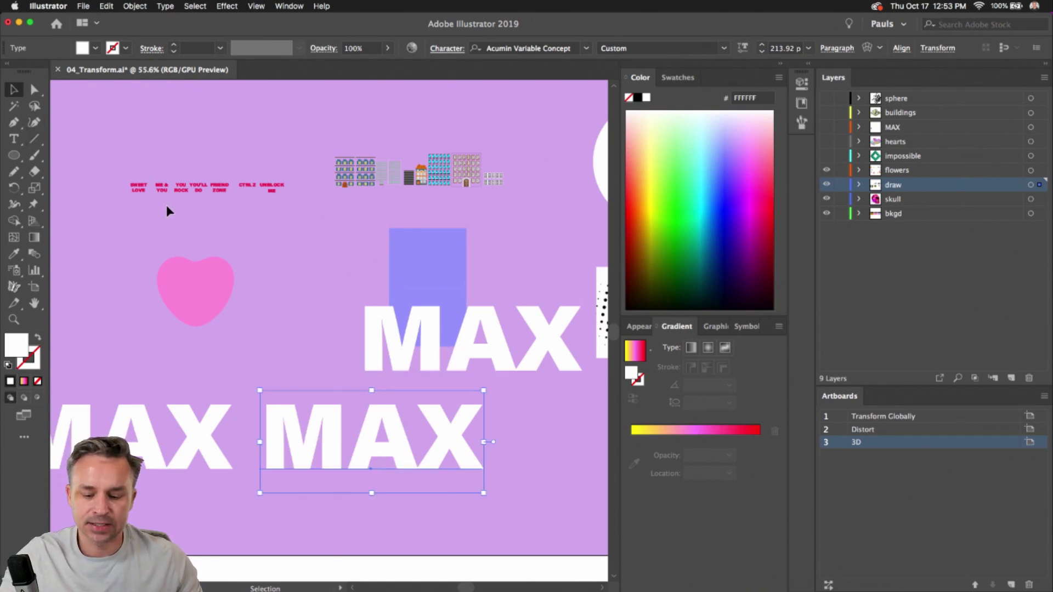
- Draw a Pen parallelogram, undo it, and move the upper MAX down beside the bottom-left MAX
key(p)
click(265, 406)
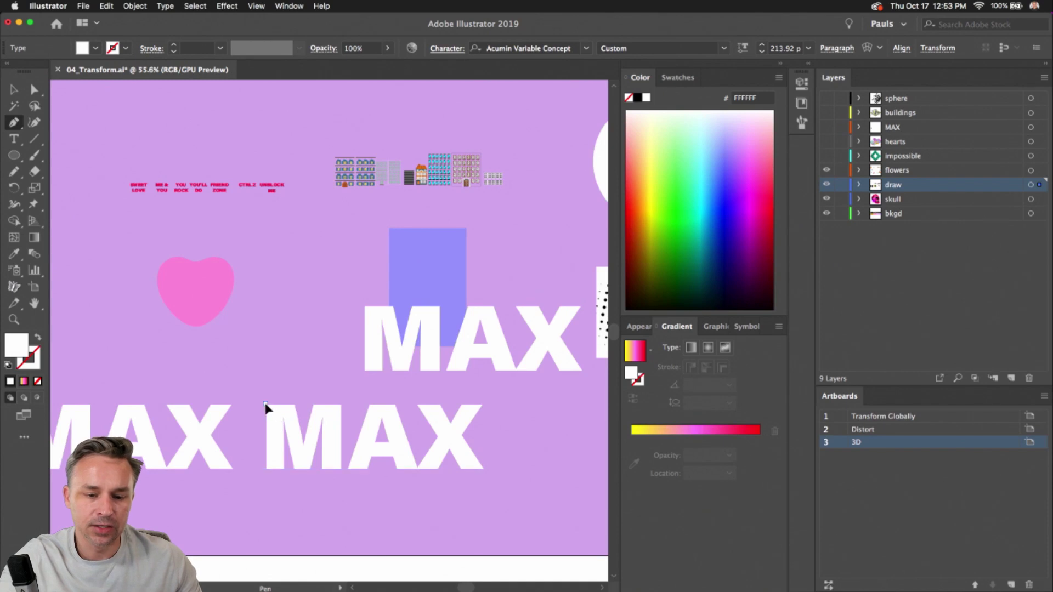
click(365, 304)
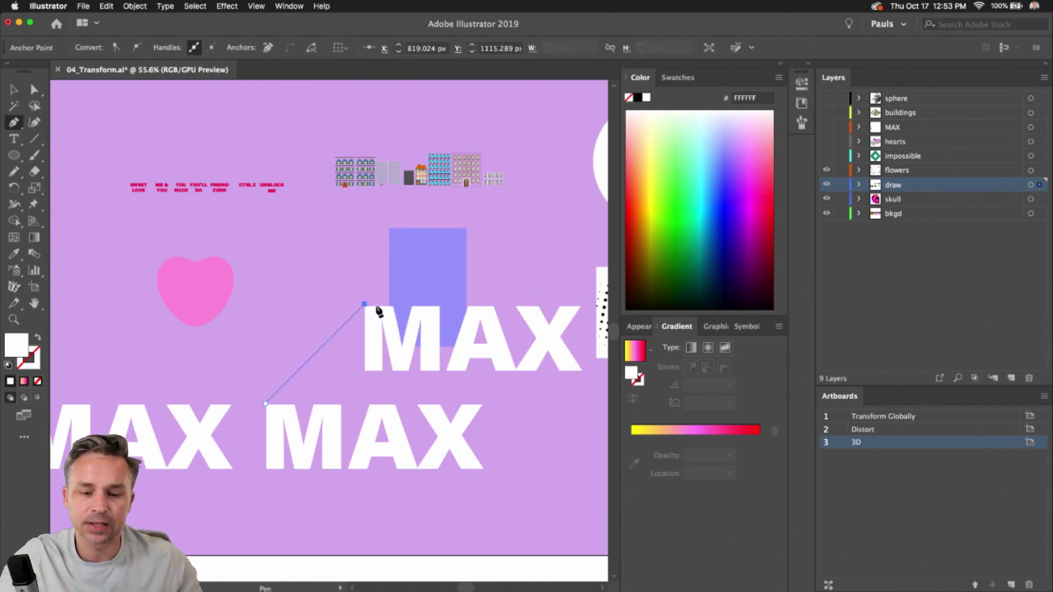
click(392, 305)
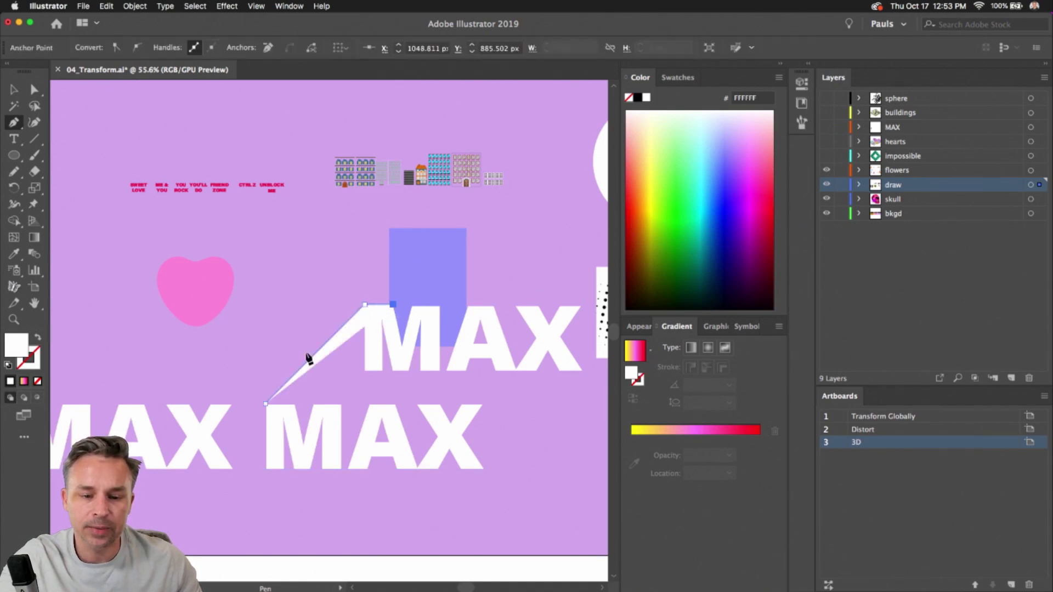
click(292, 404)
key(super+z)
key(super+z)
key(super+z)
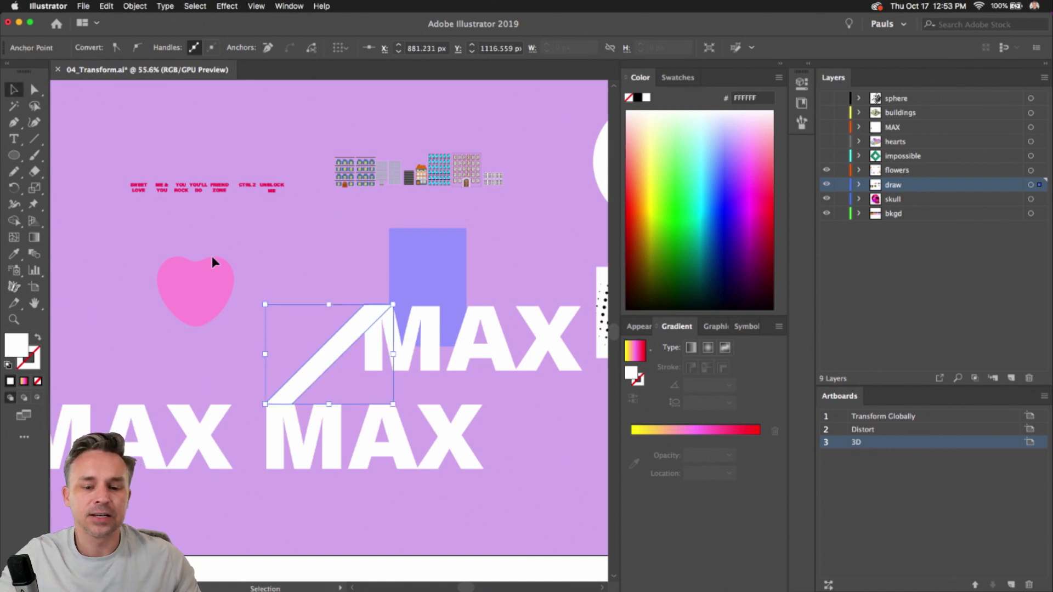
click(13, 90)
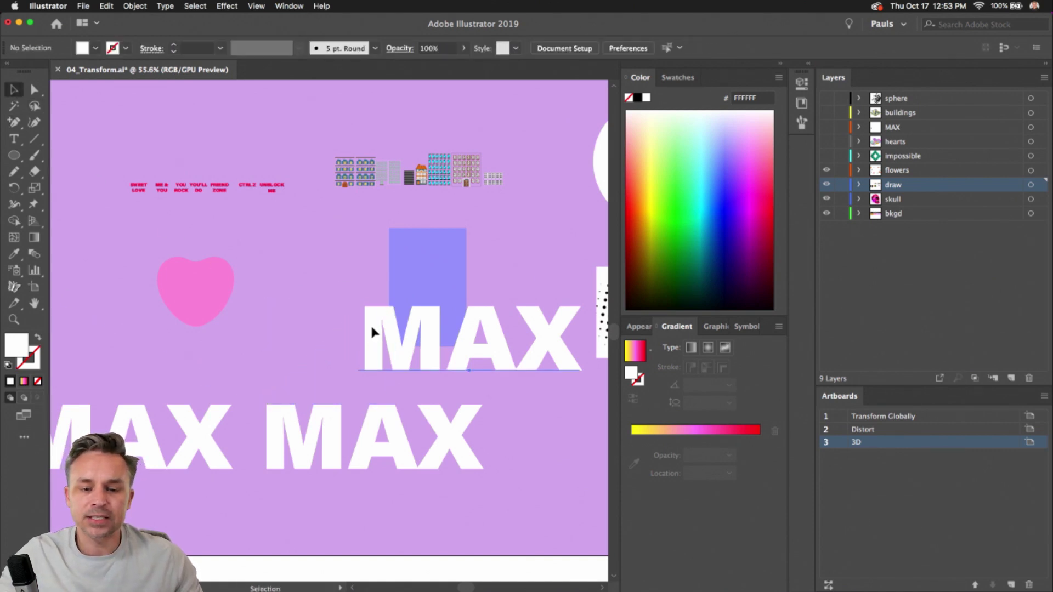
drag(371, 329, 318, 427)
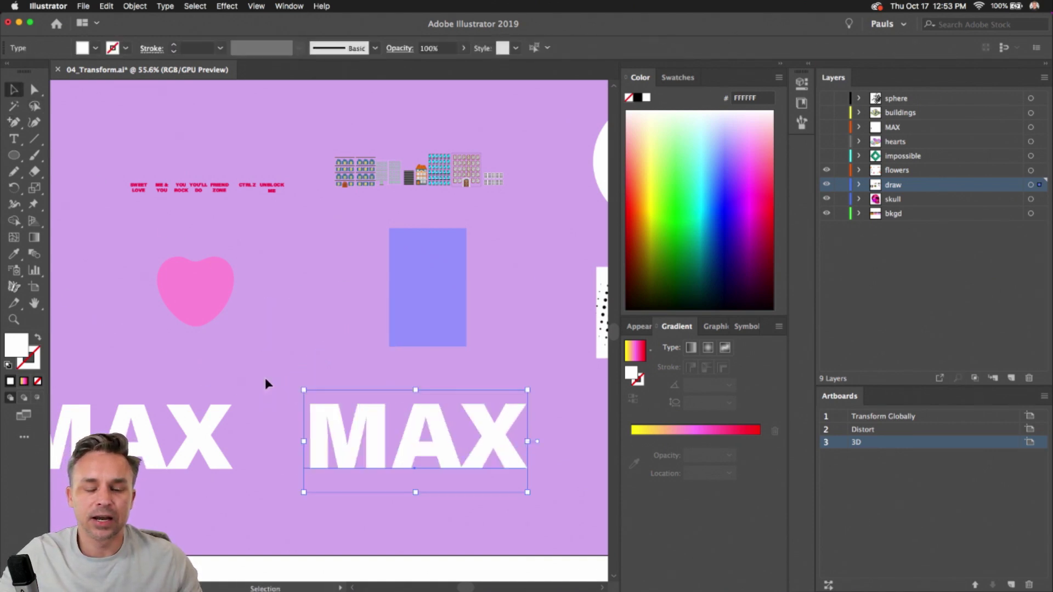
- Open Effect > 3D > Extrude & Bevel for the MAX text
click(226, 6)
mouse_move(240, 78)
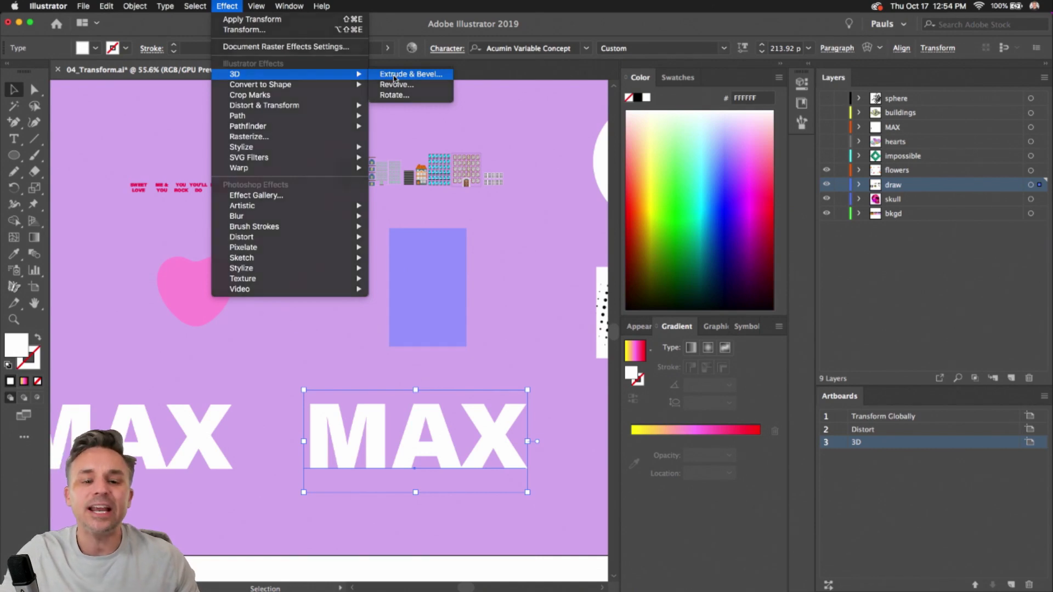
click(394, 76)
drag(542, 41, 500, 99)
- Choose the Isometric Left position with Preview on and set the extrude depth to 248 pt
click(556, 121)
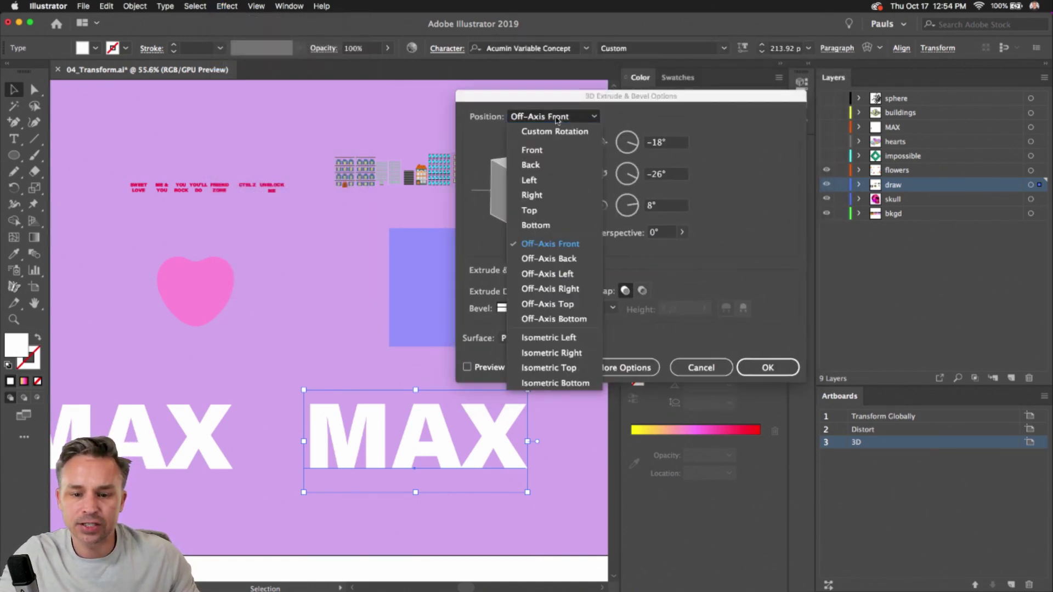
click(540, 338)
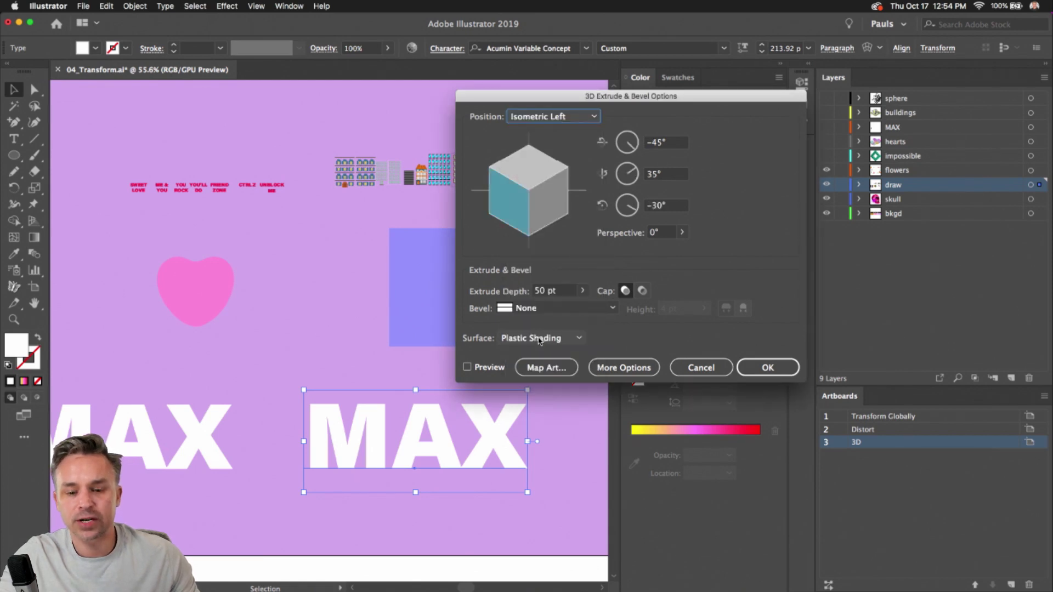
click(467, 367)
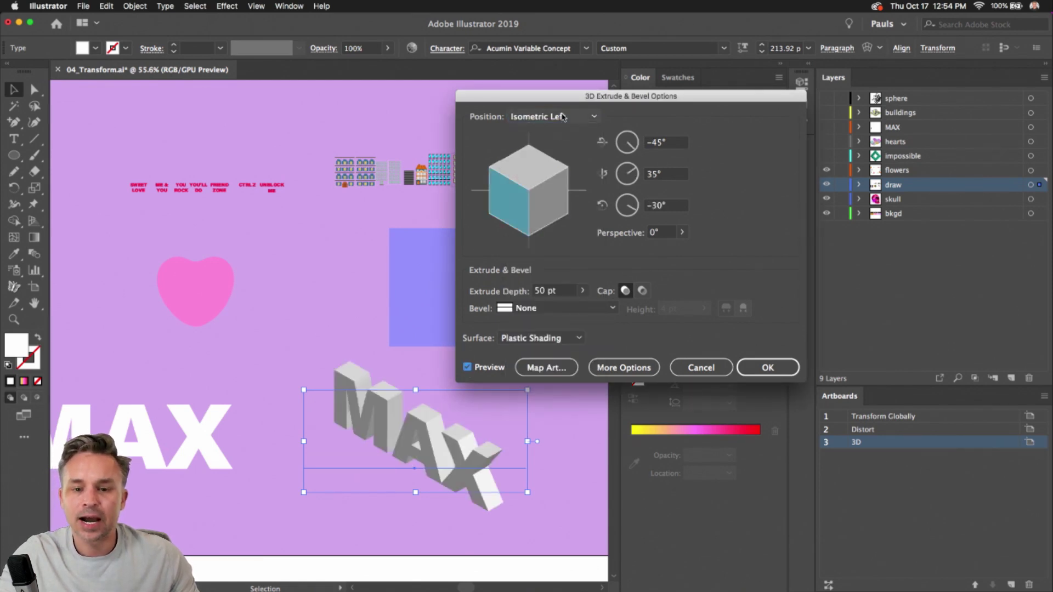
click(554, 116)
click(540, 340)
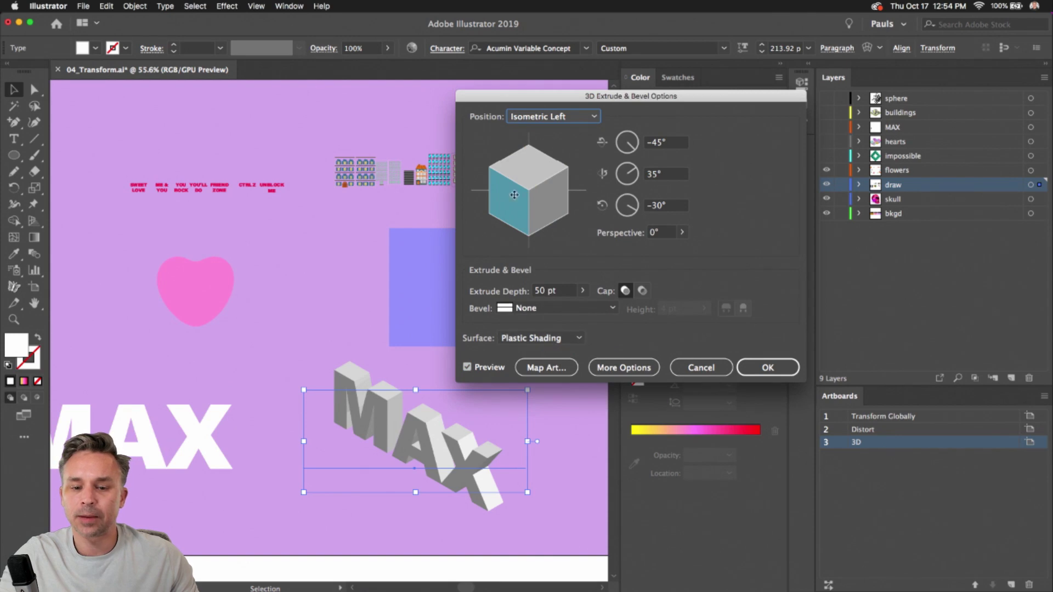
click(583, 291)
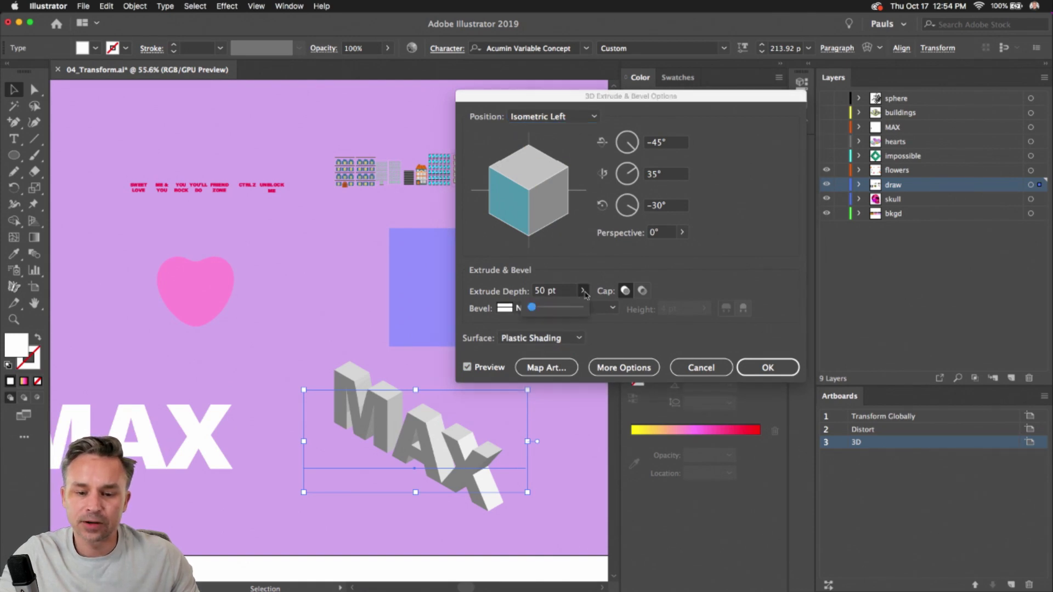
drag(542, 310, 537, 310)
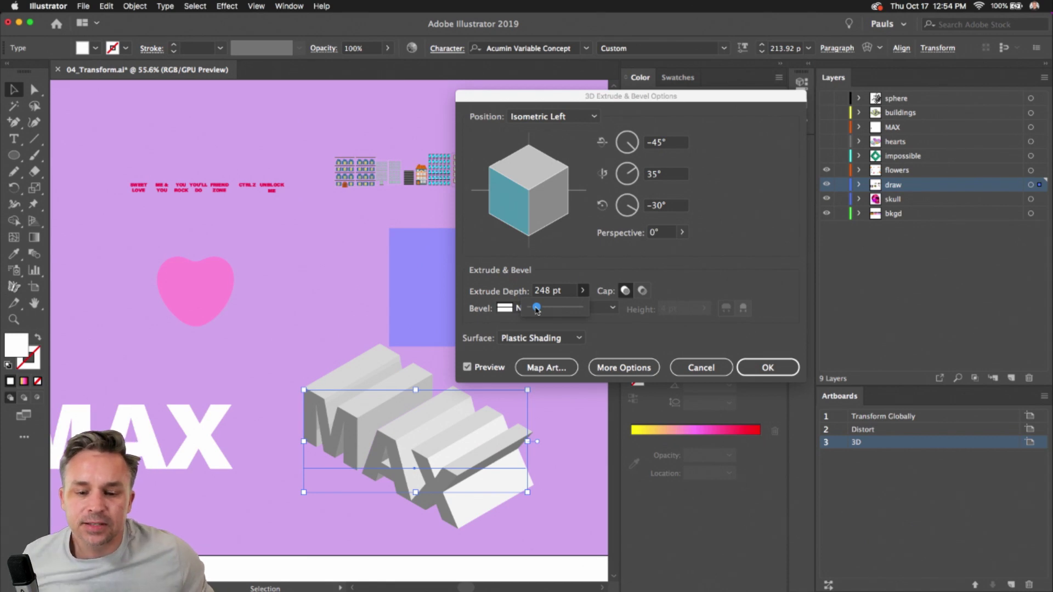
click(664, 283)
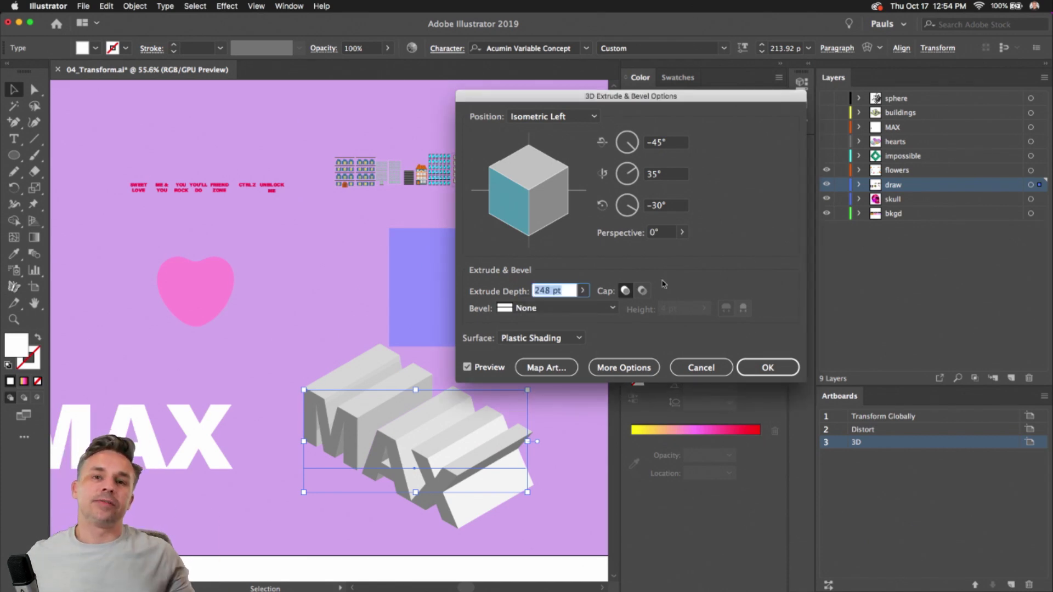
- In Map Art, map the Flowers symbol onto surface 3, the M's front face
click(546, 368)
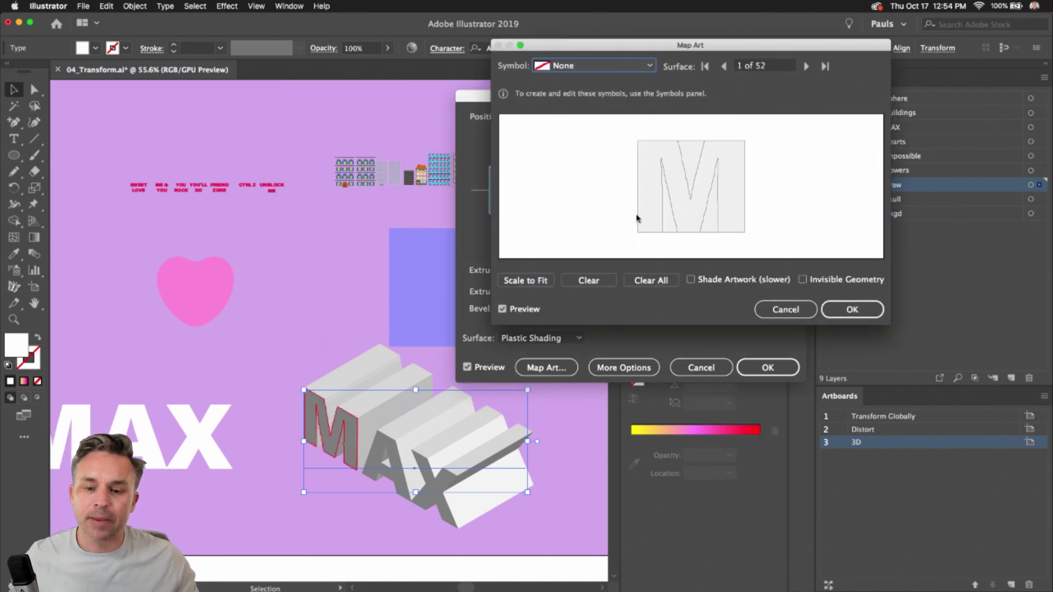
click(579, 69)
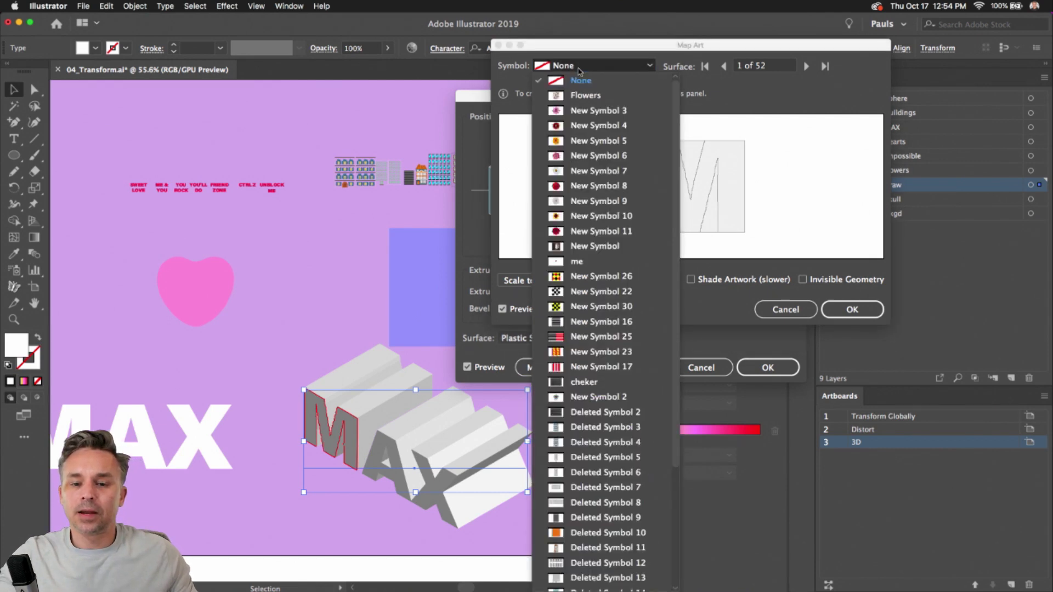
click(724, 213)
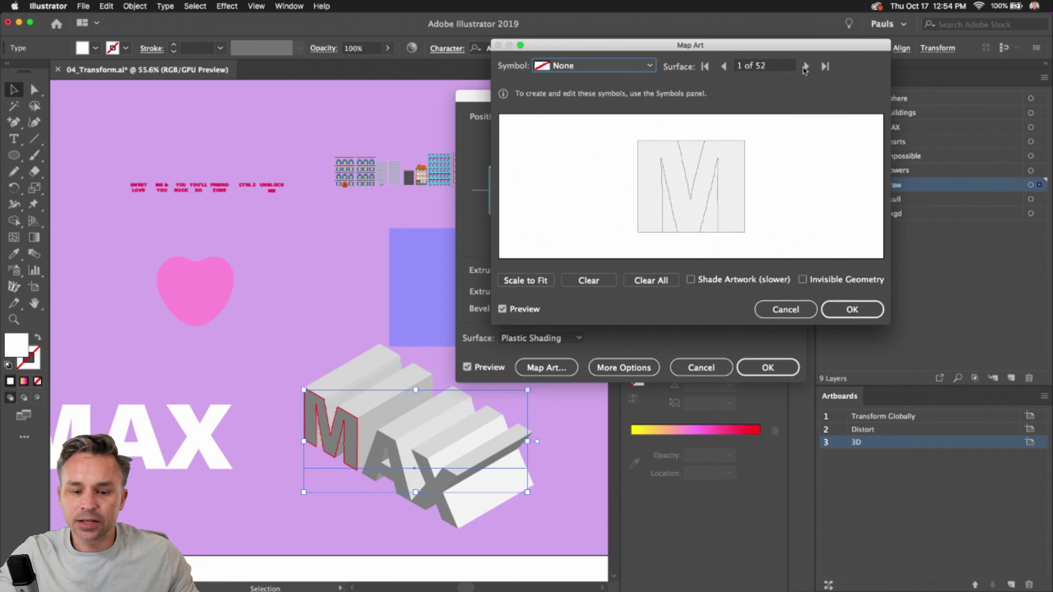
click(805, 66)
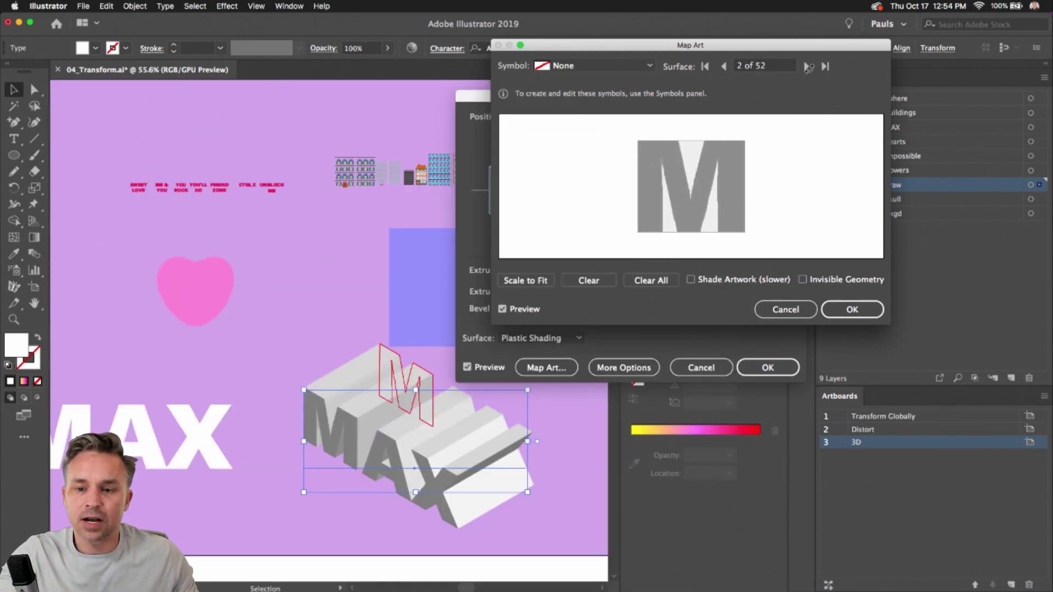
click(807, 66)
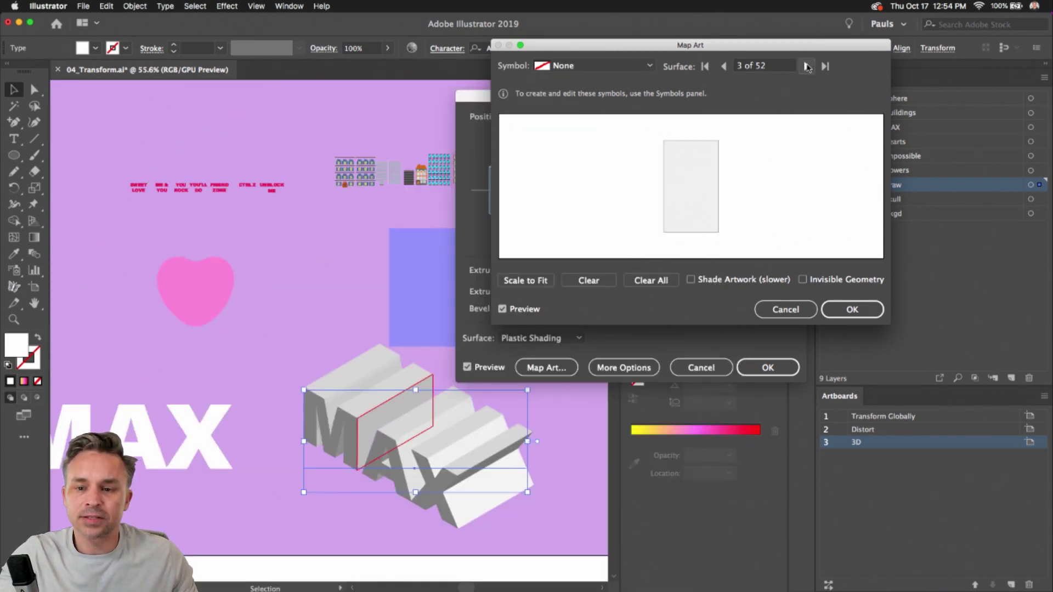
click(625, 67)
click(583, 95)
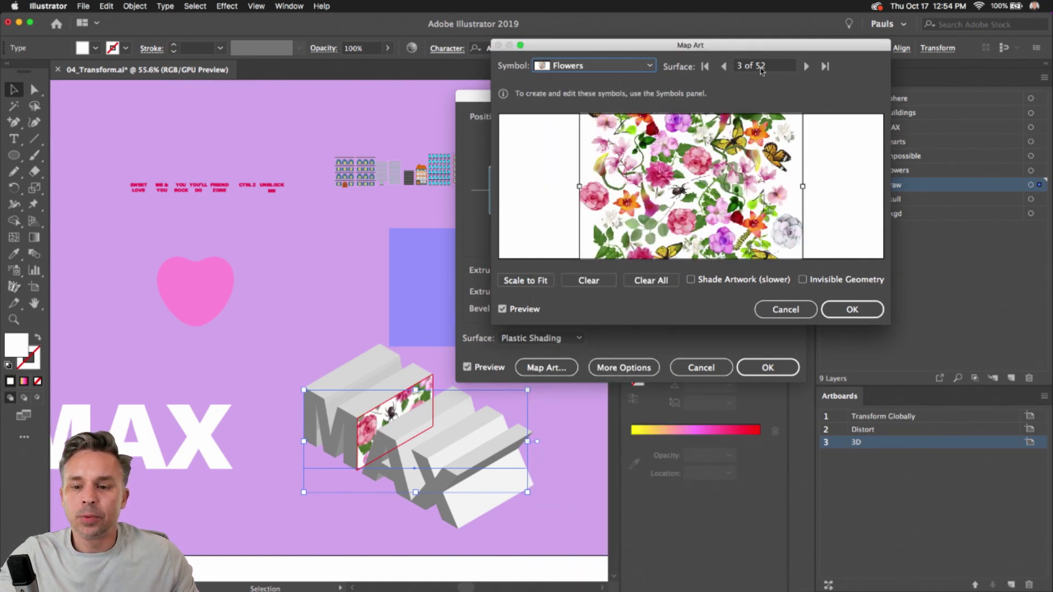
- Map Flowers onto surface 16, the top face, and confirm the art mapping
click(806, 66)
click(805, 66)
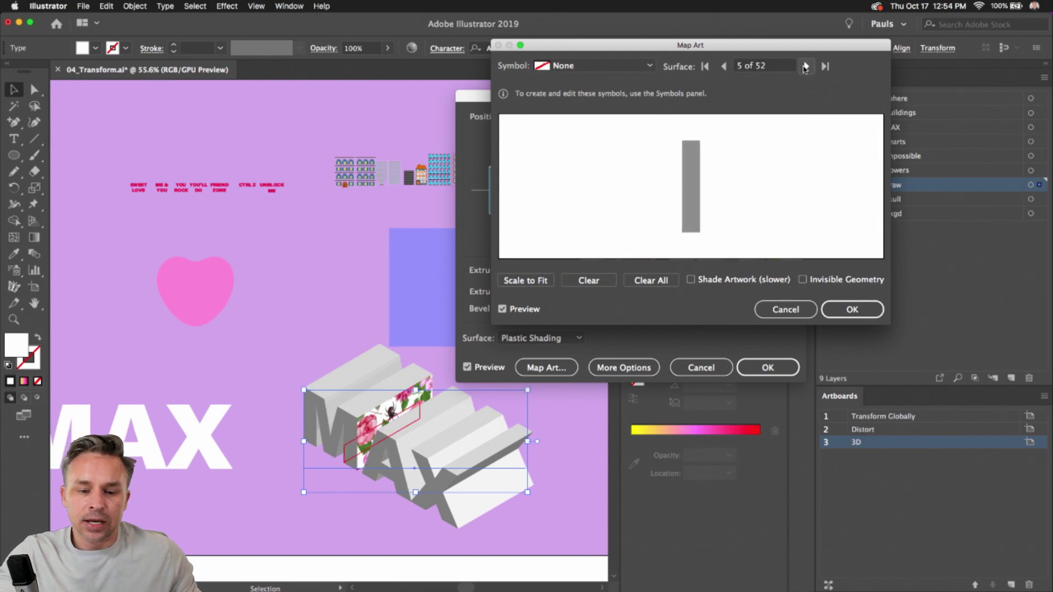
click(806, 66)
click(805, 66)
click(804, 67)
click(805, 67)
click(804, 66)
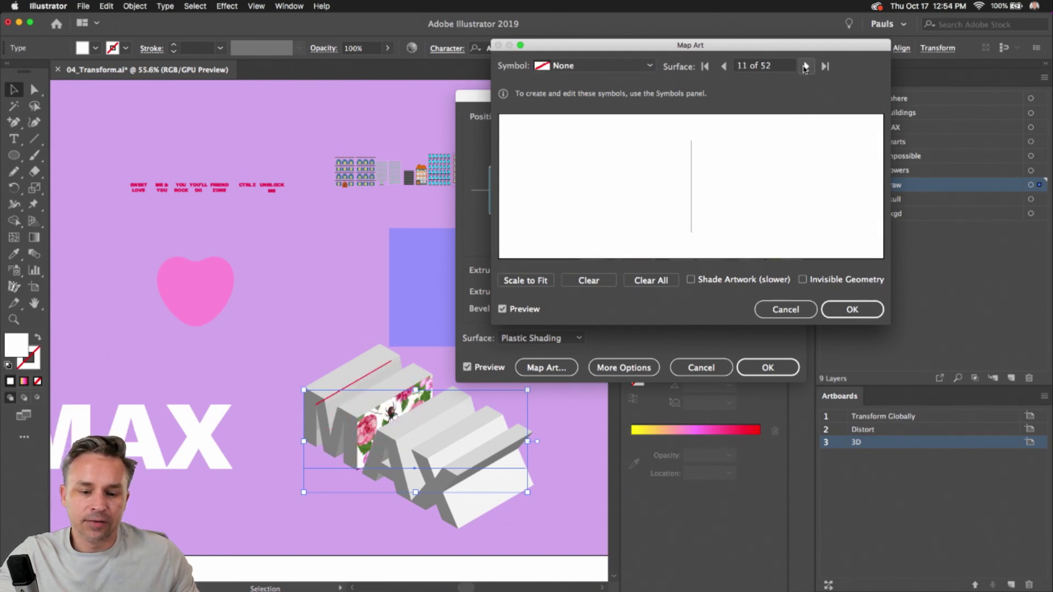
click(804, 66)
click(805, 66)
click(804, 66)
click(804, 66)
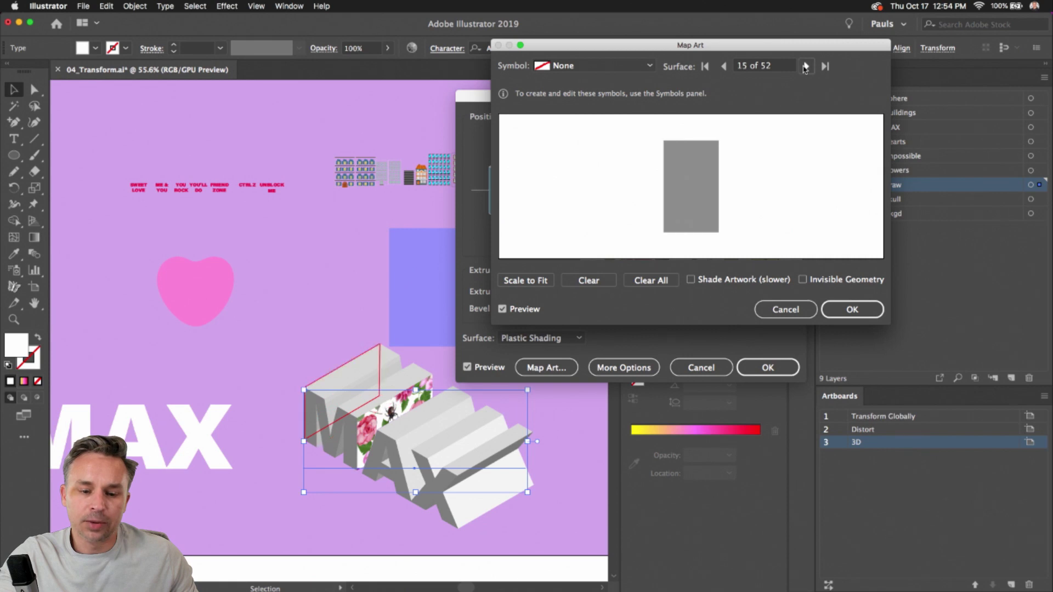
click(804, 67)
click(592, 65)
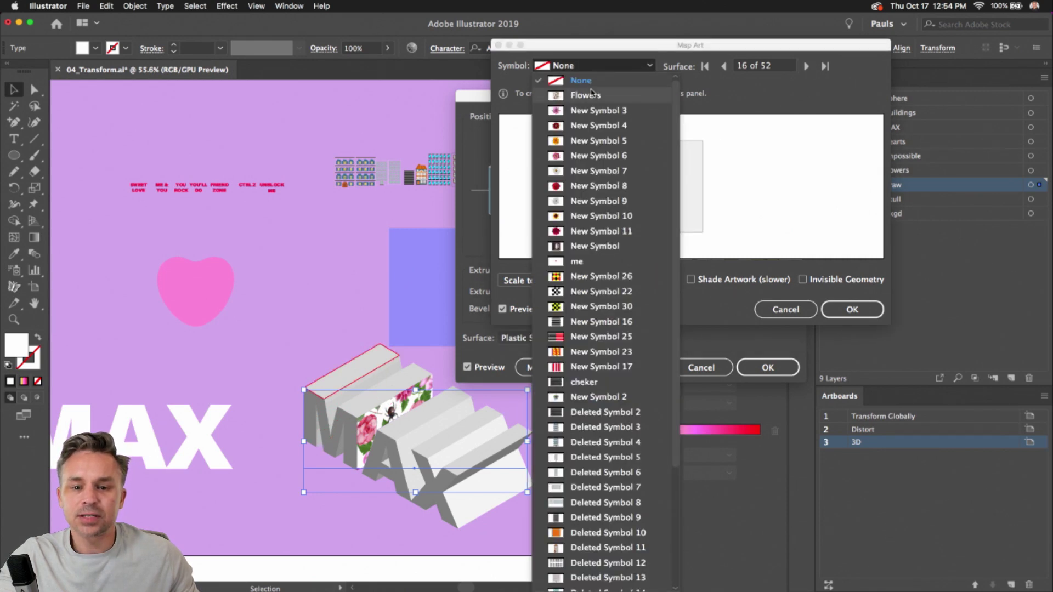
click(591, 94)
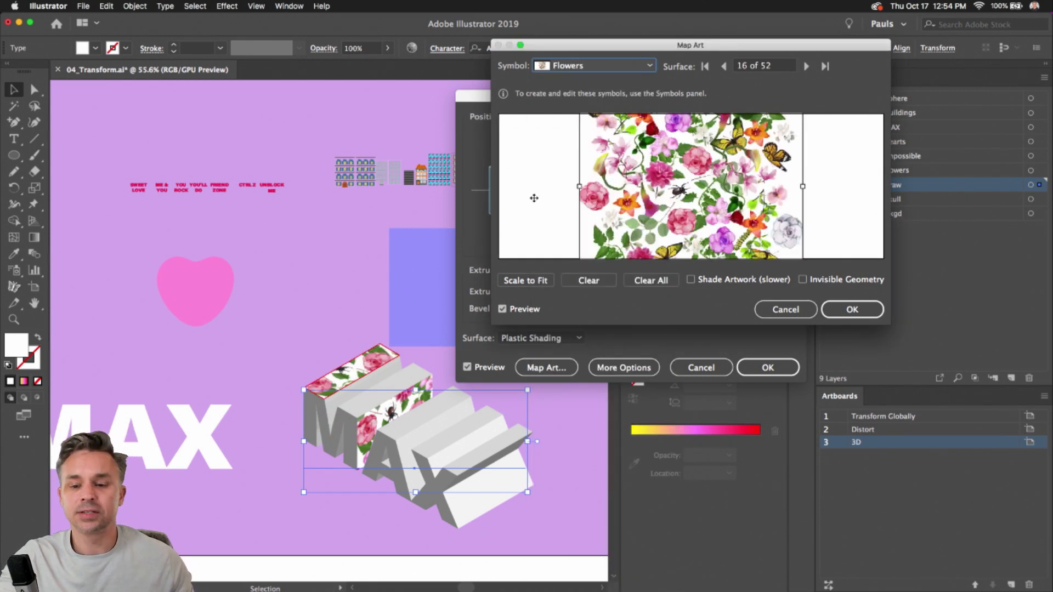
key(Return)
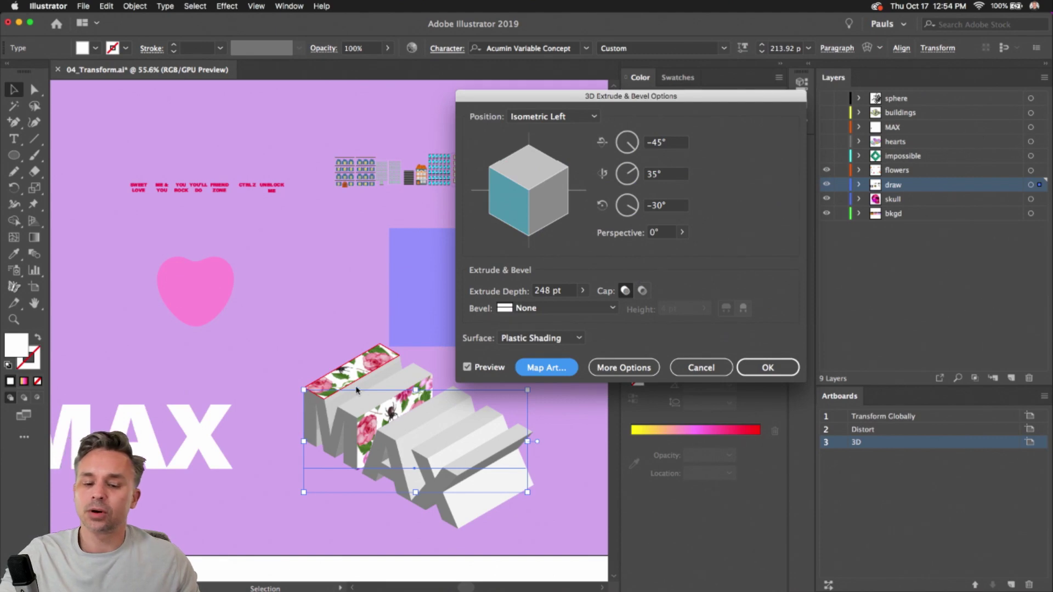
- Apply the flower-mapped 3D effect, then hide the draw layer and show the MAX layer
click(765, 368)
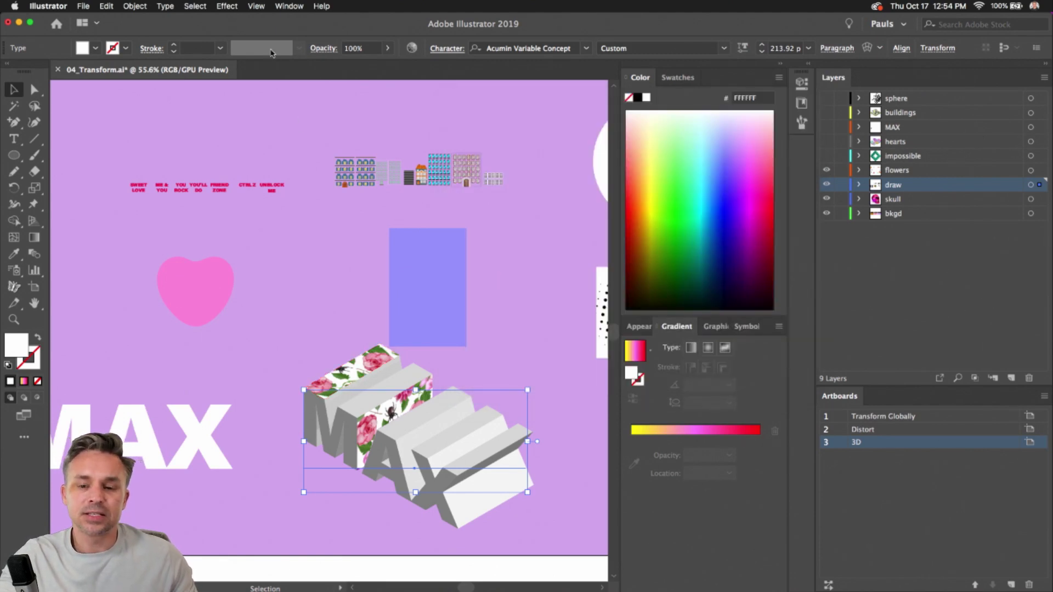
click(809, 65)
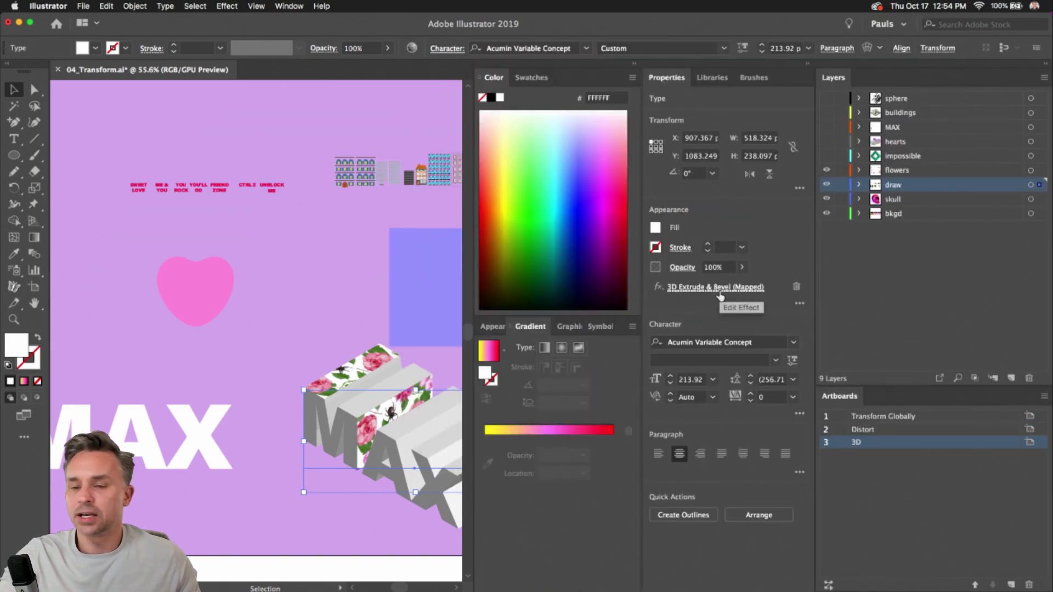
click(634, 66)
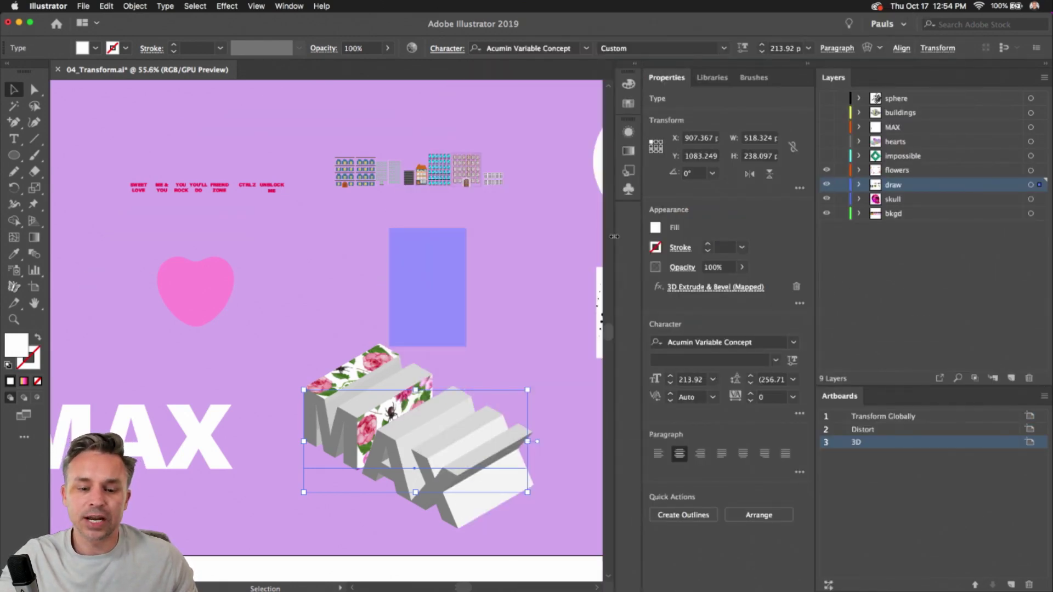
click(826, 184)
click(827, 126)
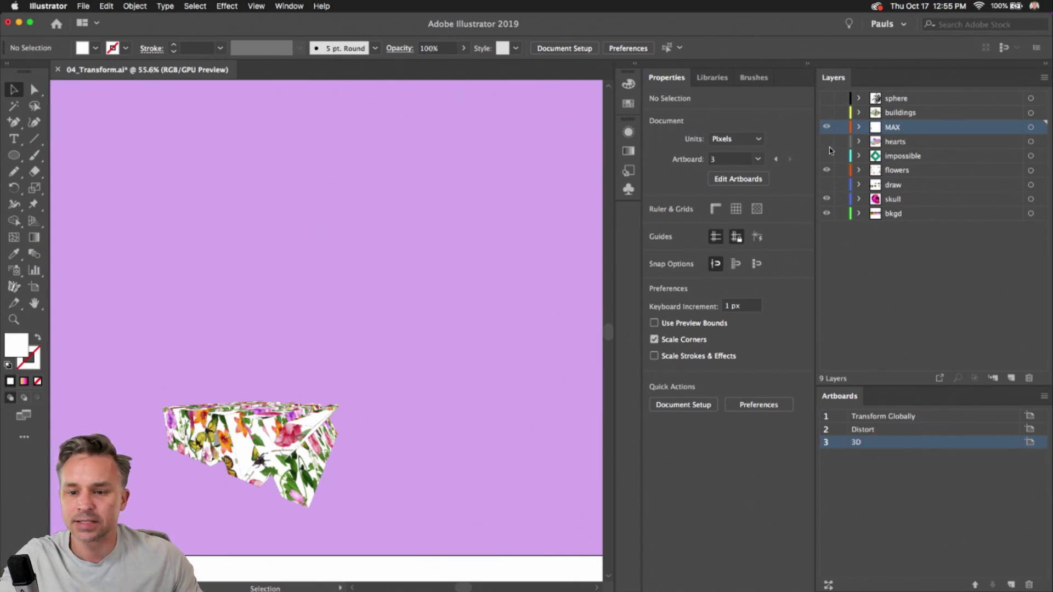
- Show the hearts and buildings layers and make buildings the active layer
click(827, 141)
click(859, 142)
scroll(128, 404, left, 5)
scroll(127, 404, up, 1)
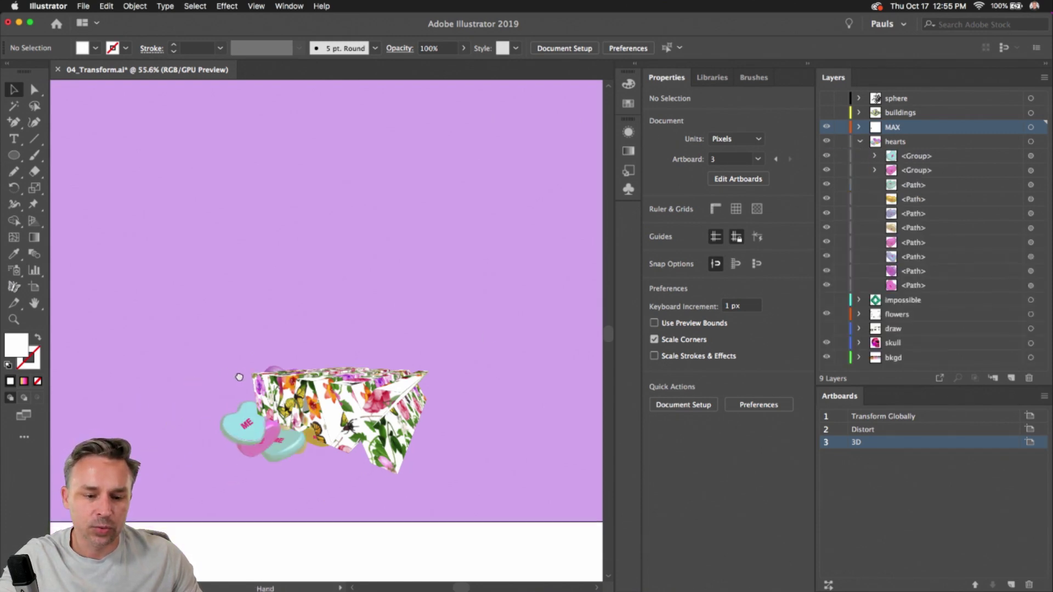
click(860, 142)
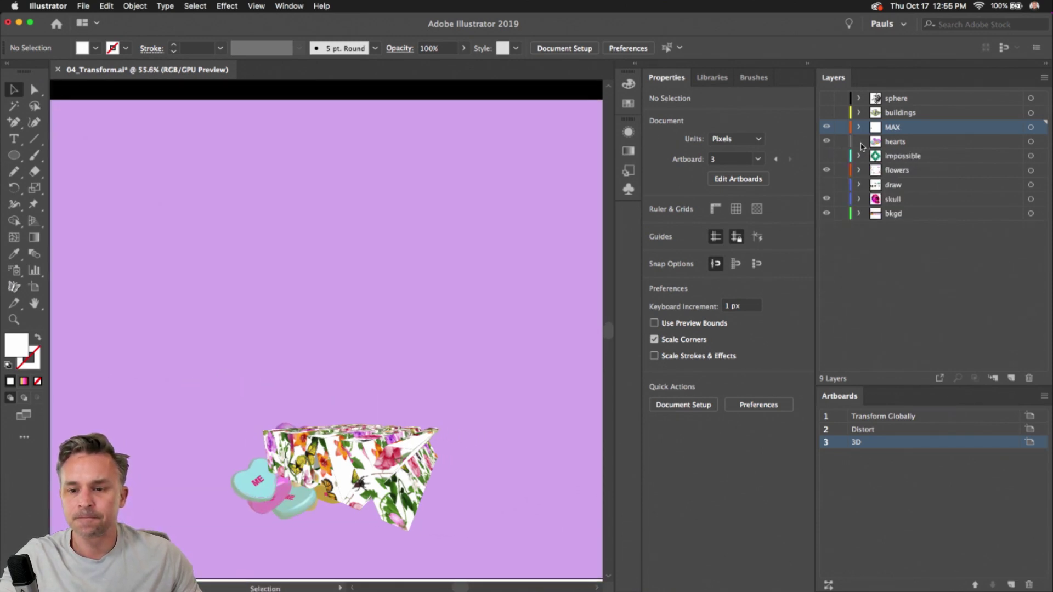
click(826, 113)
click(934, 114)
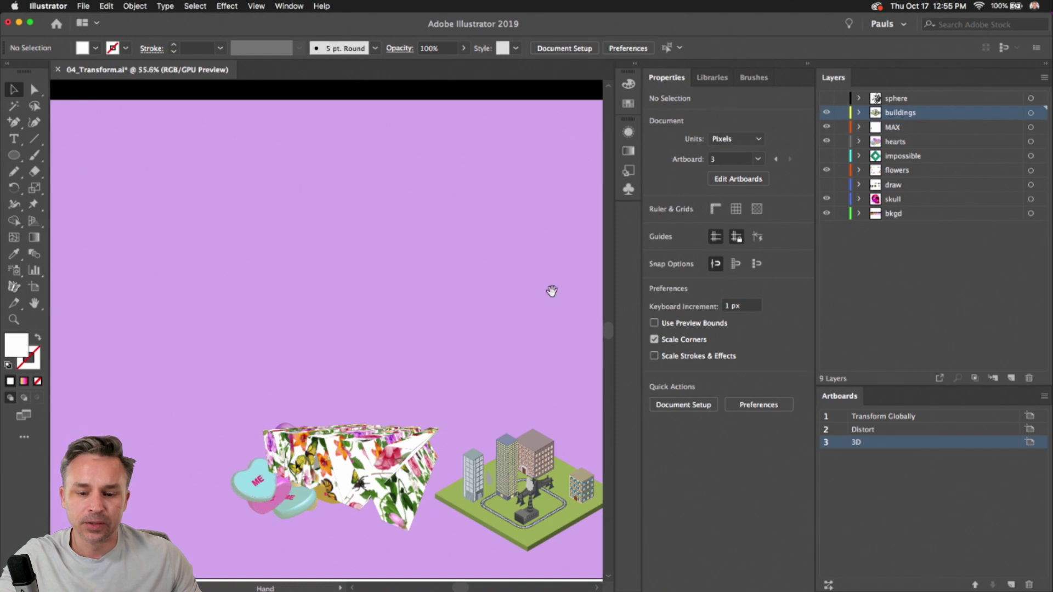
- Check the city's buildings, then draw a tall rectangle, about 66 × 144 px, above the city
scroll(371, 232, down, 3)
scroll(371, 232, right, 4)
scroll(409, 422, up, 4)
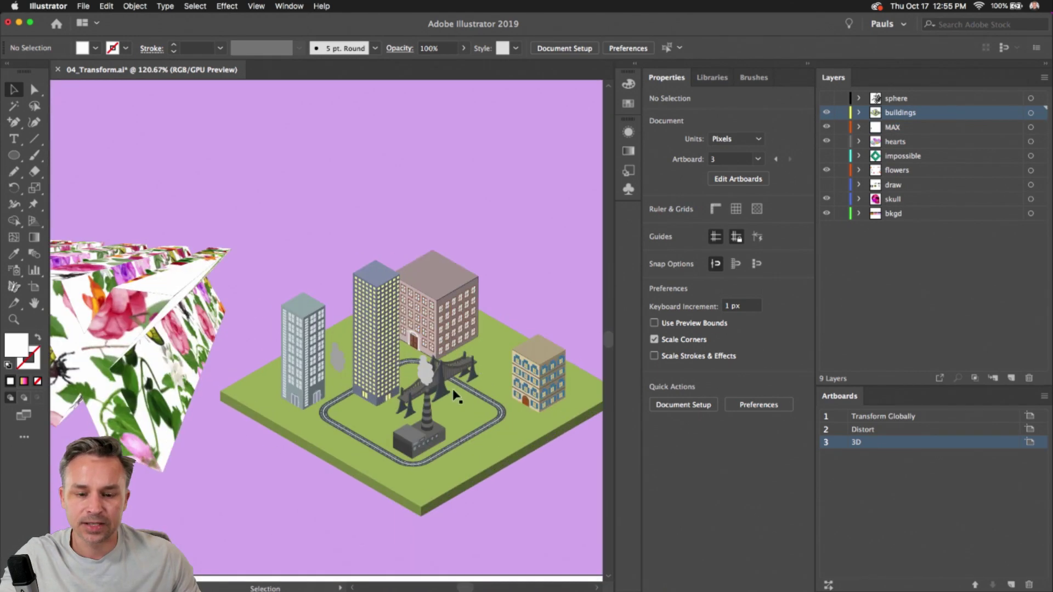
click(382, 347)
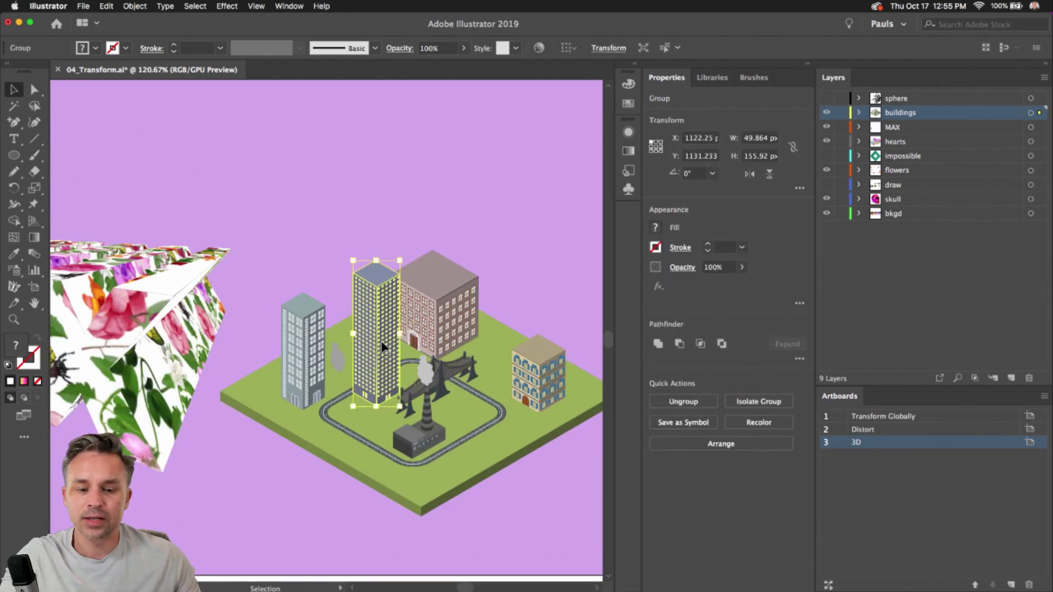
click(303, 340)
click(285, 129)
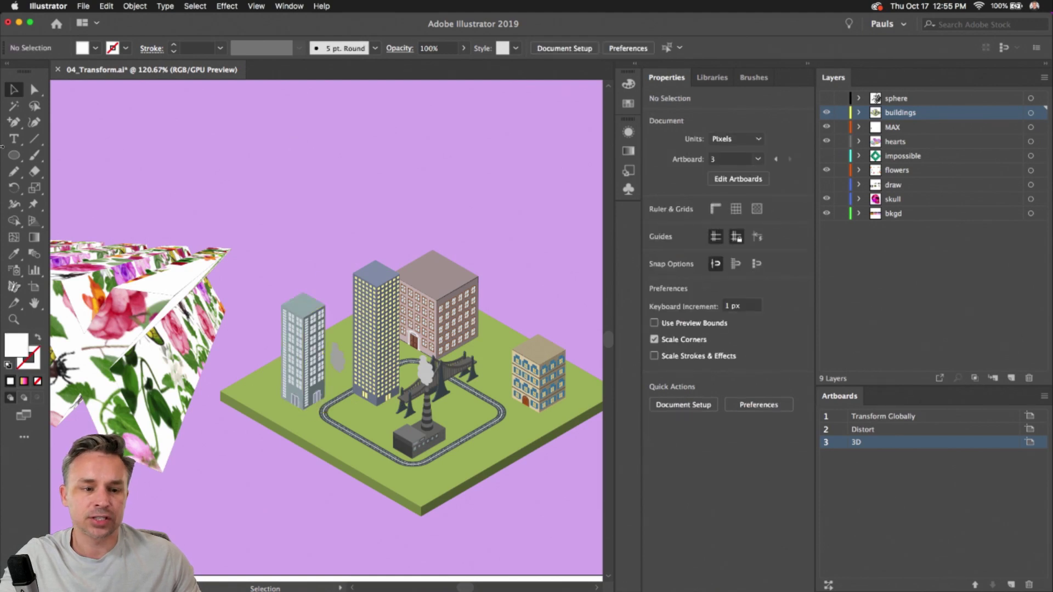
drag(14, 155, 77, 156)
mouse_move(245, 114)
mouse_down()
mouse_move(303, 215)
mouse_move(309, 249)
mouse_up()
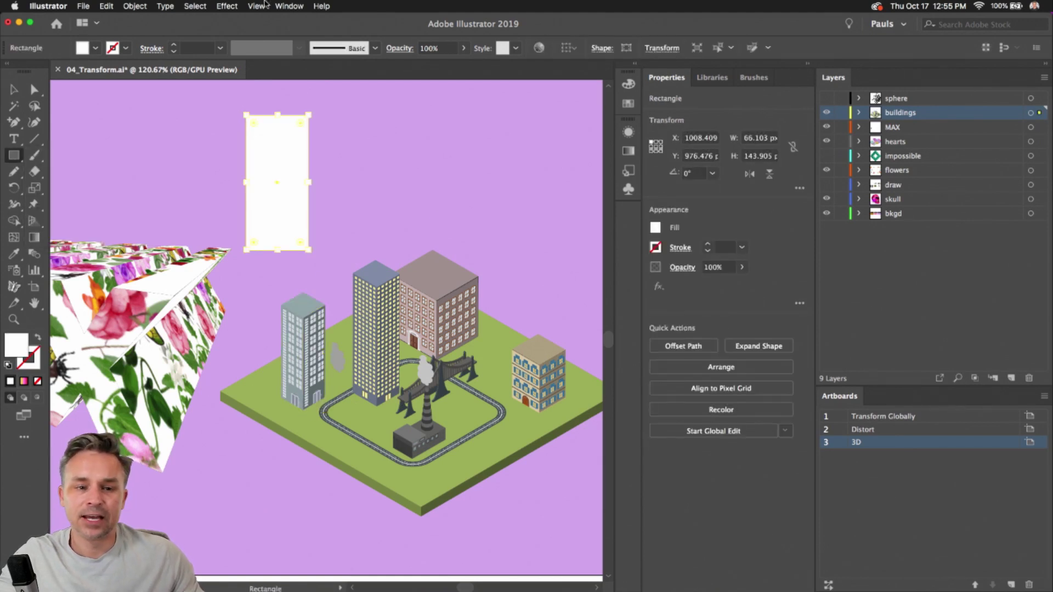
- Preview a 3D Extrude & Bevel on the rectangle with Deleted Symbol 5 mapped and scaled to fit
click(237, 9)
mouse_move(235, 73)
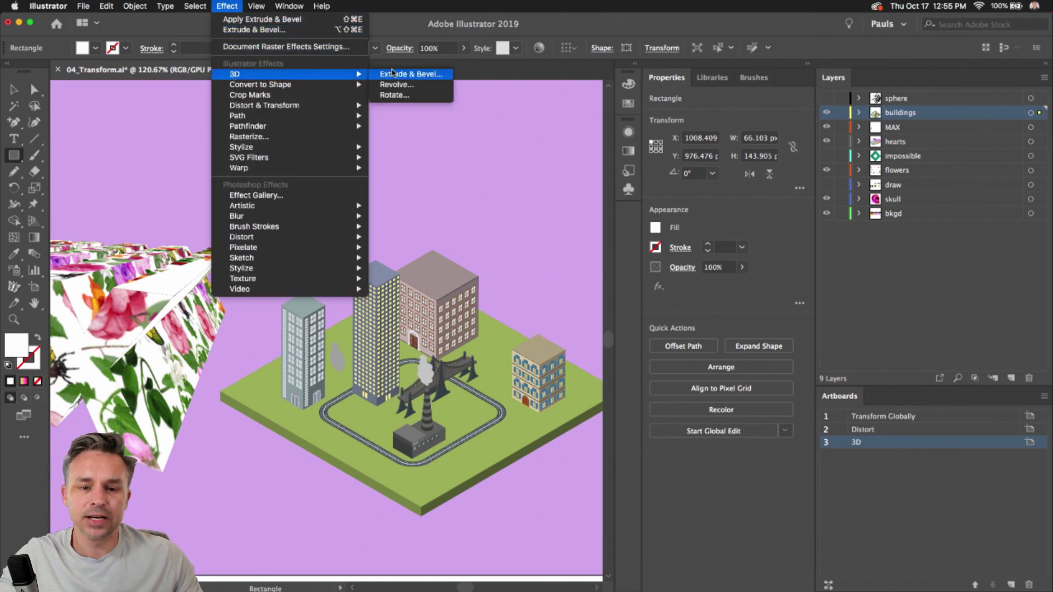
click(395, 73)
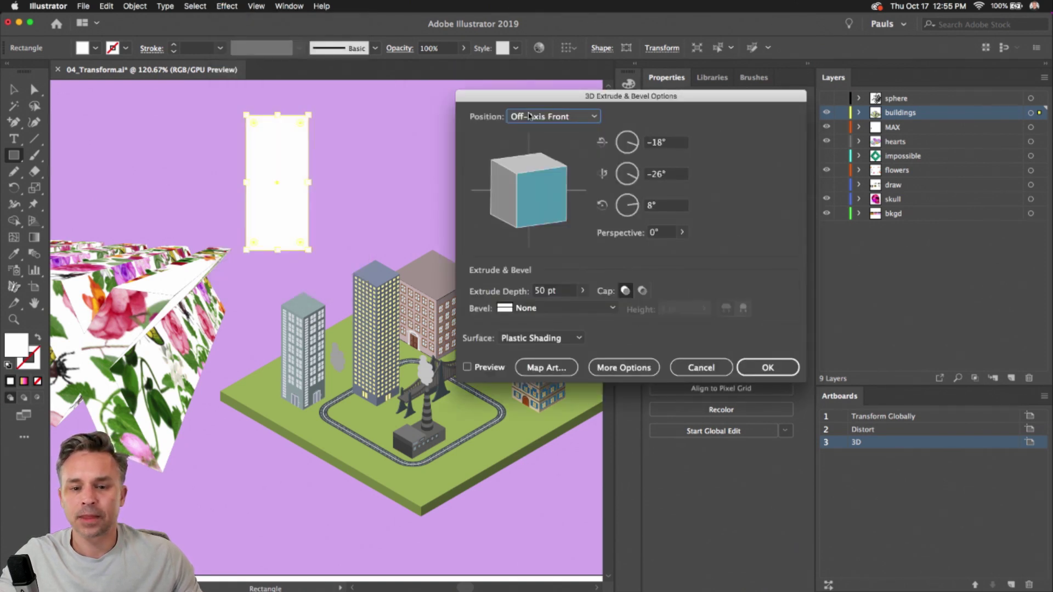
click(468, 367)
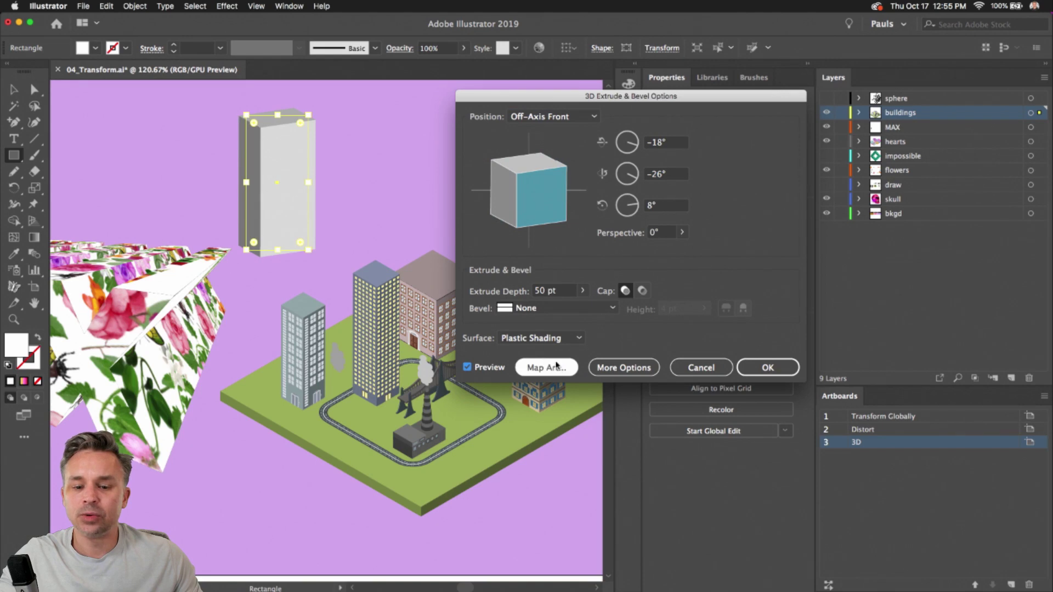
click(547, 368)
click(546, 118)
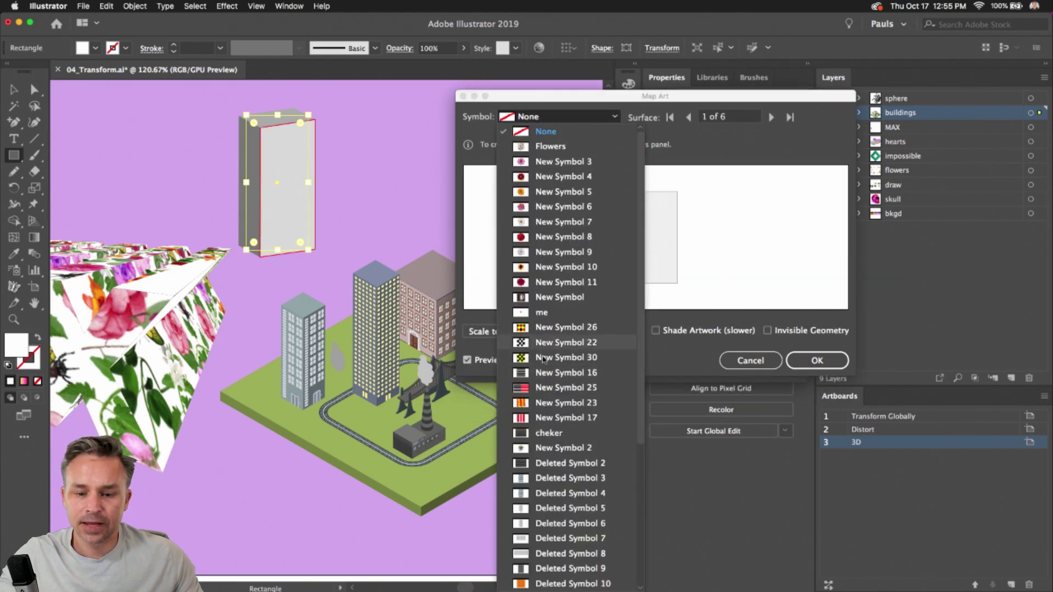
scroll(528, 436, down, 5)
scroll(528, 435, down, 2)
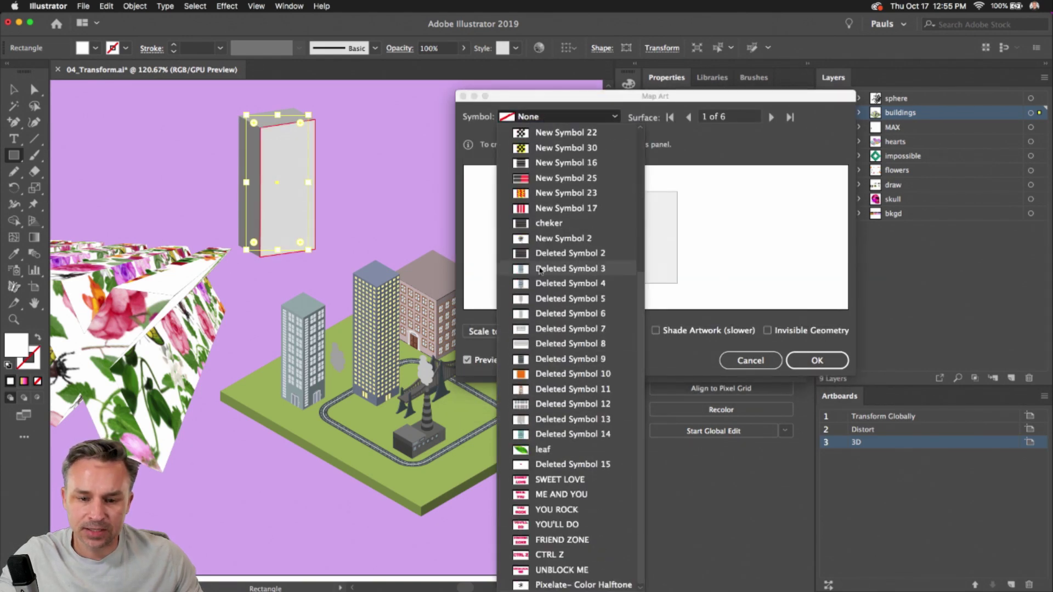
click(532, 299)
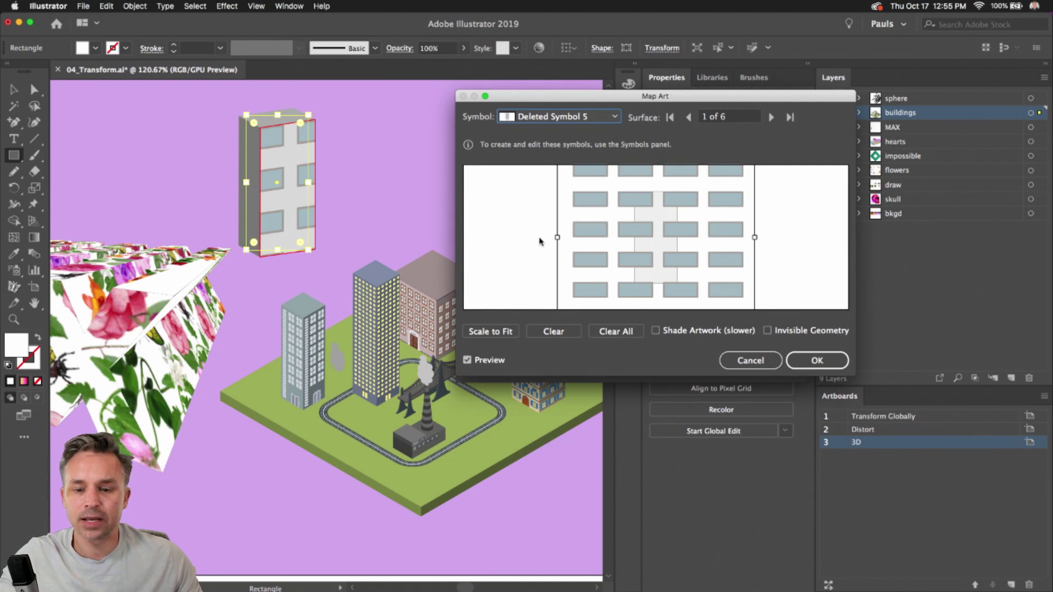
click(482, 332)
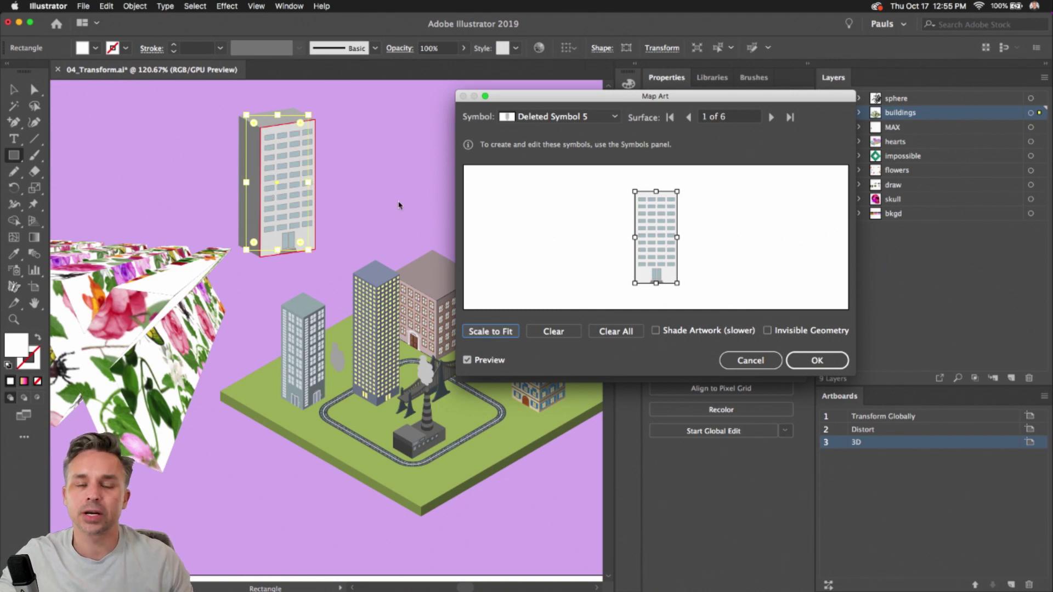
- Cancel both 3D dialogs and delete the plain white rectangle
click(750, 360)
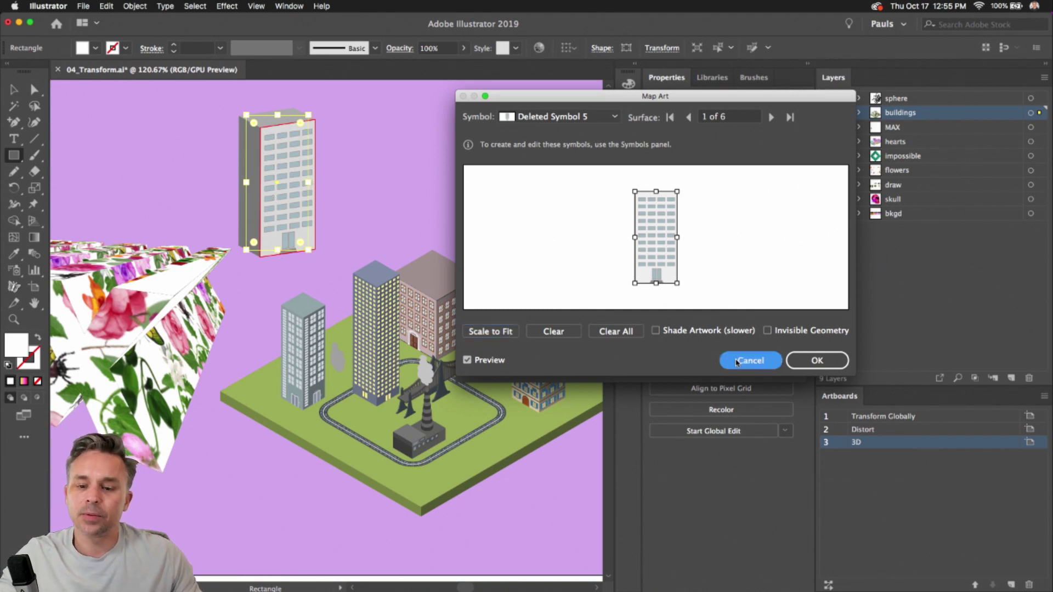
click(705, 366)
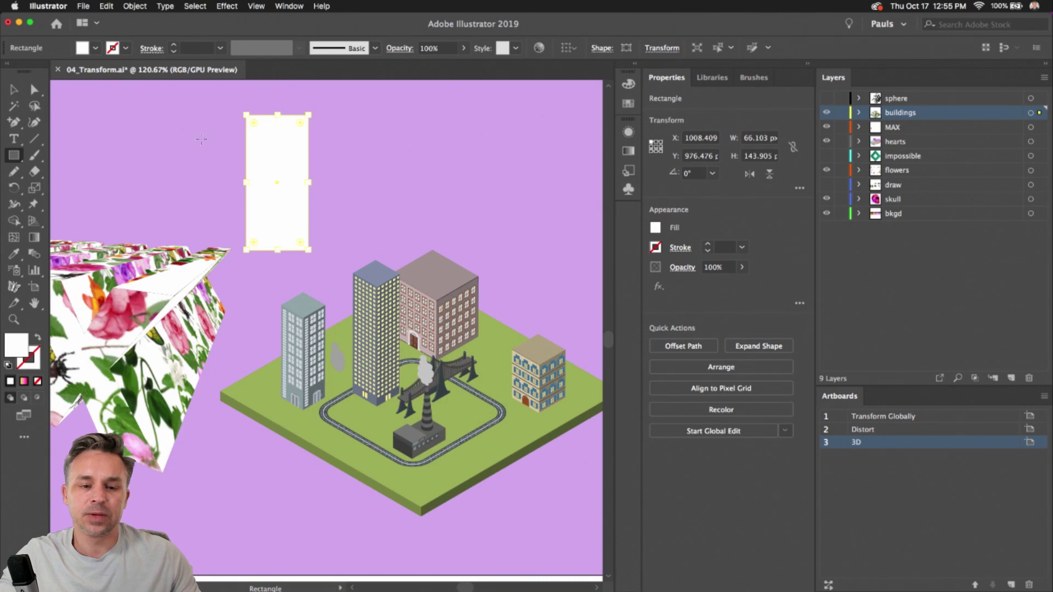
click(12, 91)
key(Delete)
- Briefly show and re-hide the sphere layer, then make the draw layer visible
scroll(228, 181, down, 5)
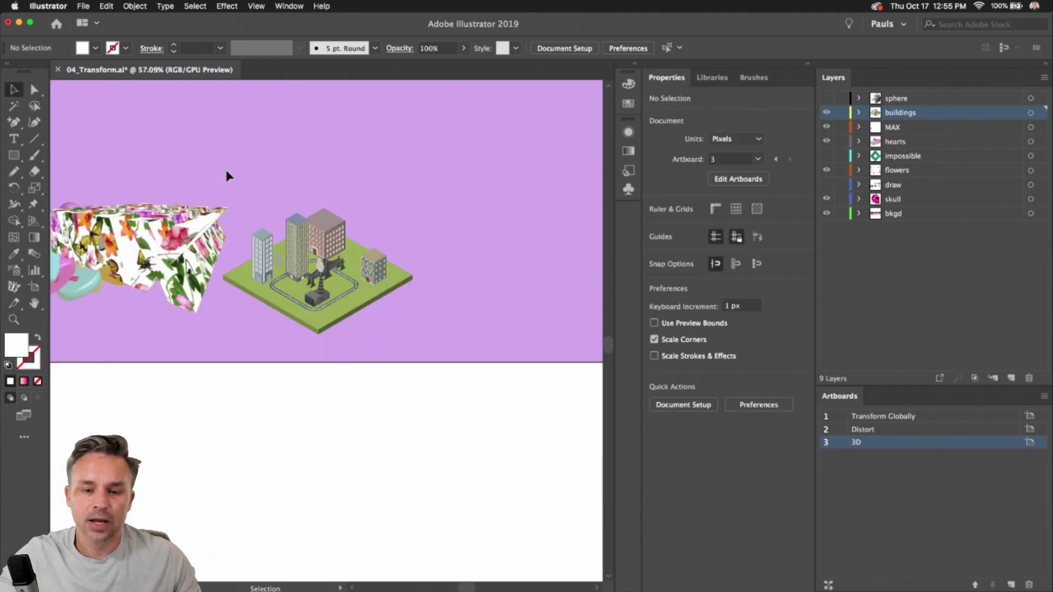
drag(383, 162, 405, 343)
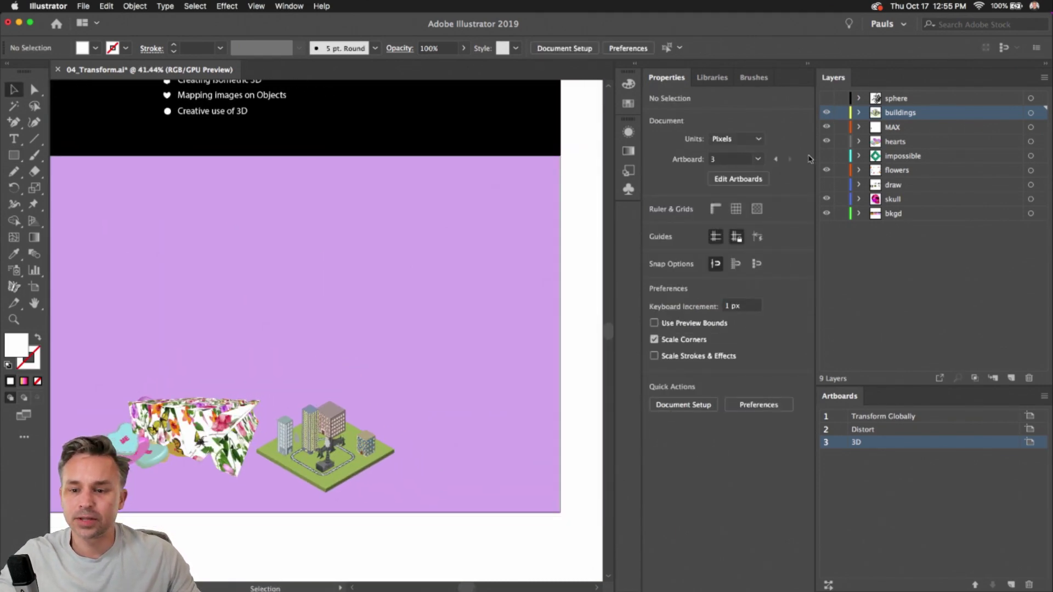
click(826, 98)
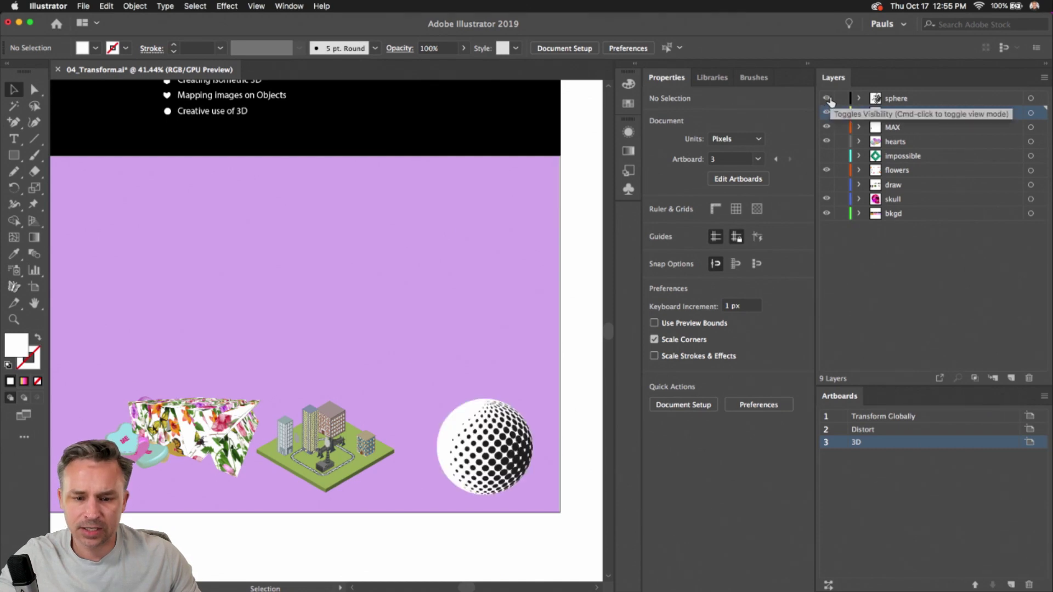
click(826, 99)
click(908, 190)
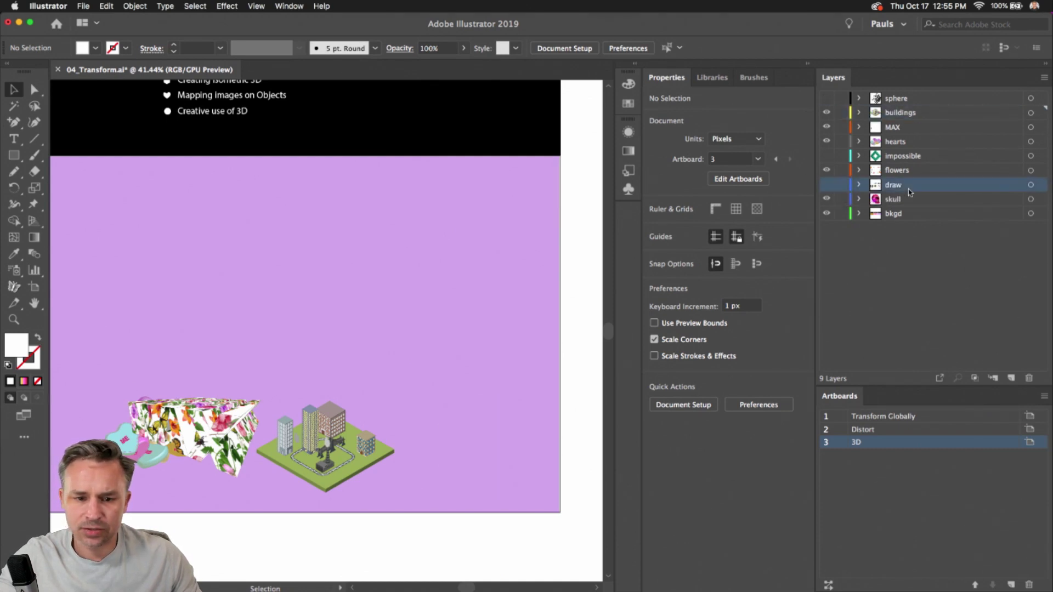
click(827, 185)
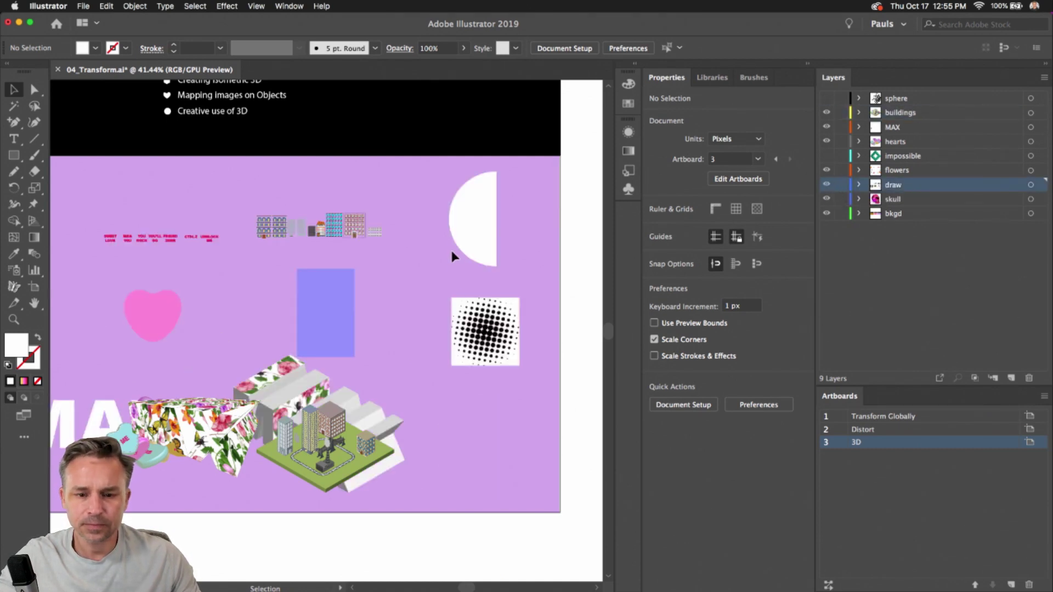
- Select the halftone square and toggle its Color Halftone effect off and back on in Appearance
scroll(449, 247, up, 3)
click(460, 206)
drag(356, 215, 243, 238)
click(378, 406)
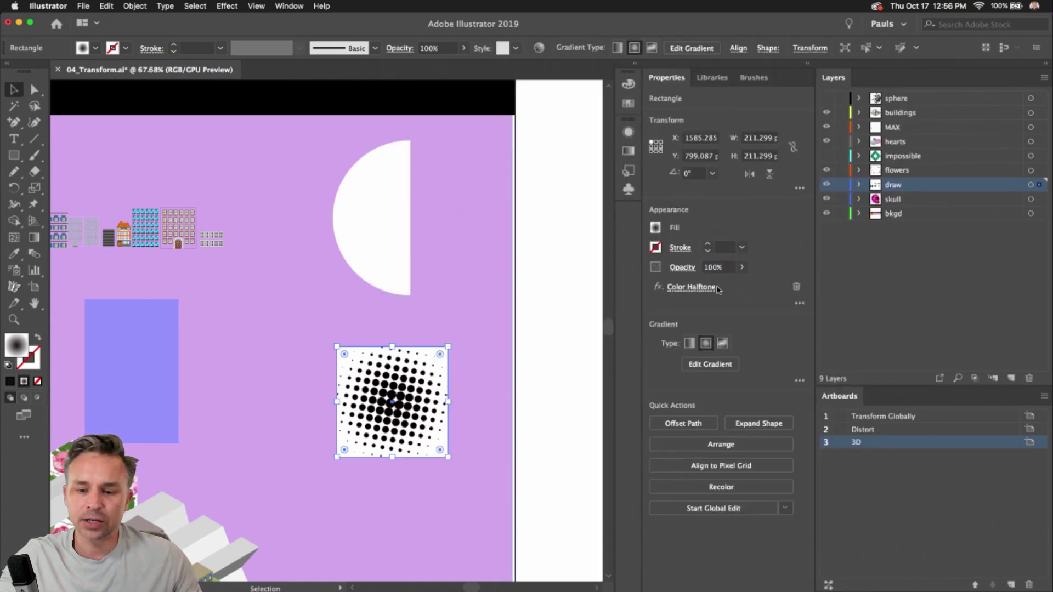
click(636, 65)
click(498, 327)
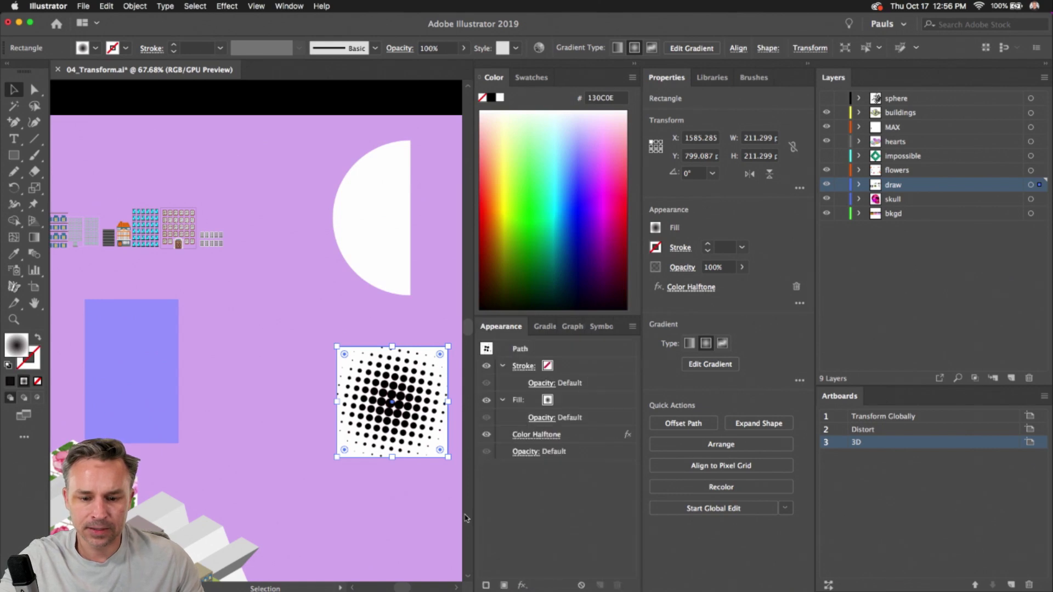
click(486, 435)
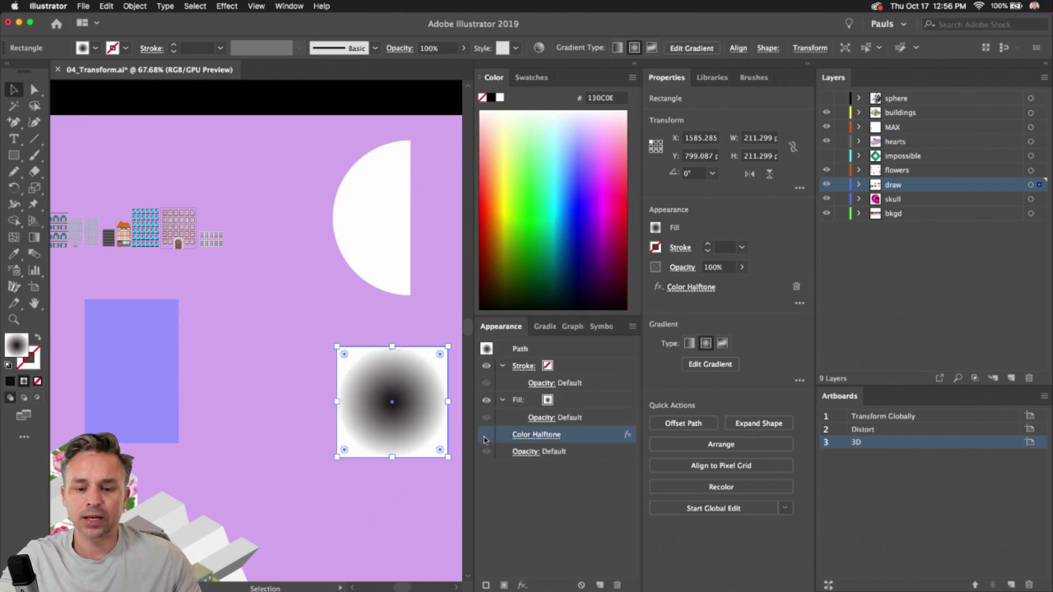
click(486, 435)
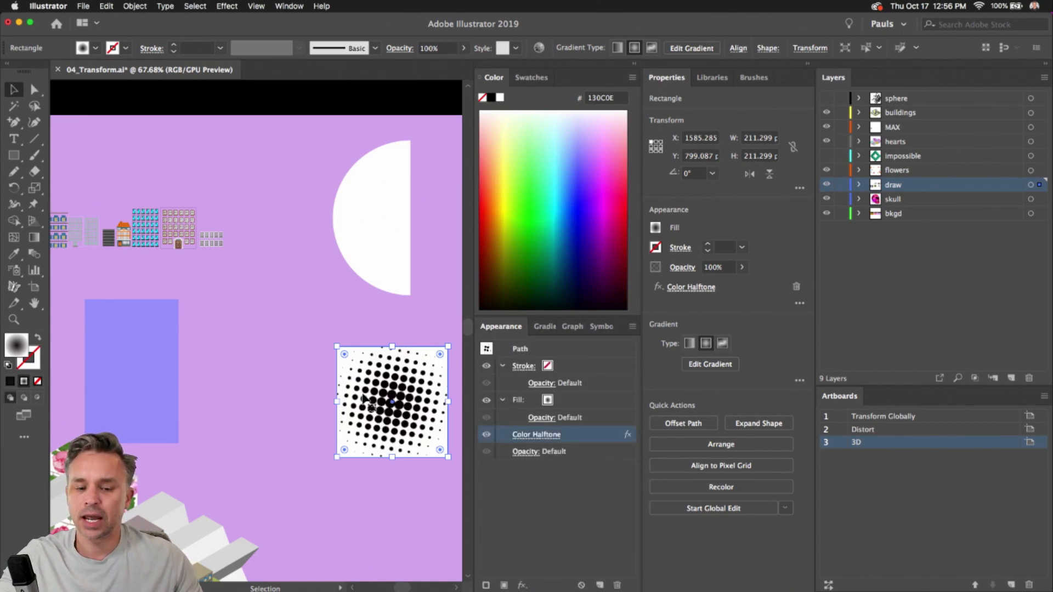
- Apply a previewed 3D Revolve to the white half-circle, offset from the Right Edge
click(339, 248)
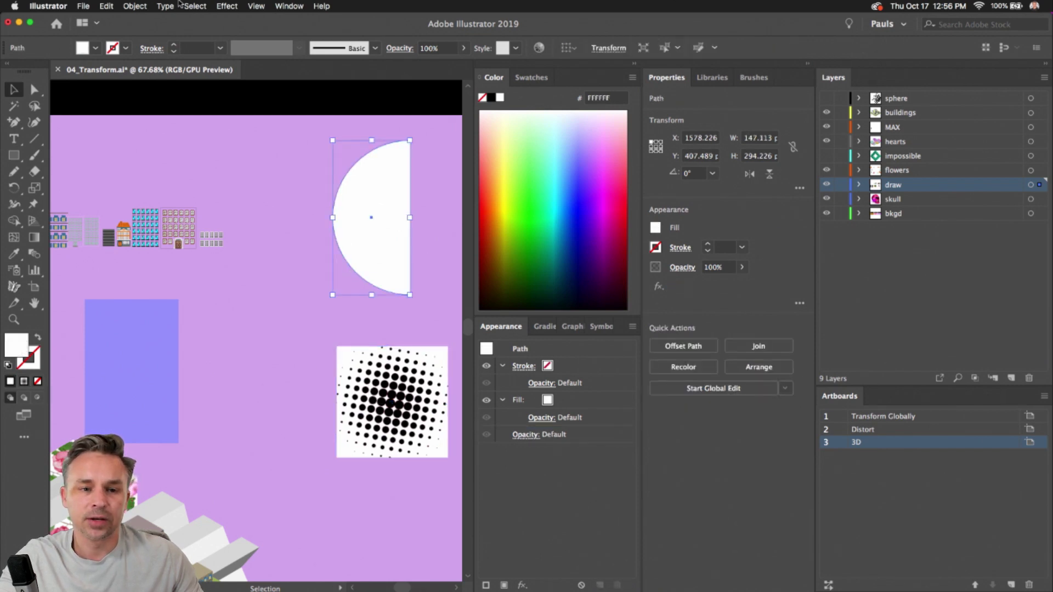
click(227, 6)
mouse_move(229, 80)
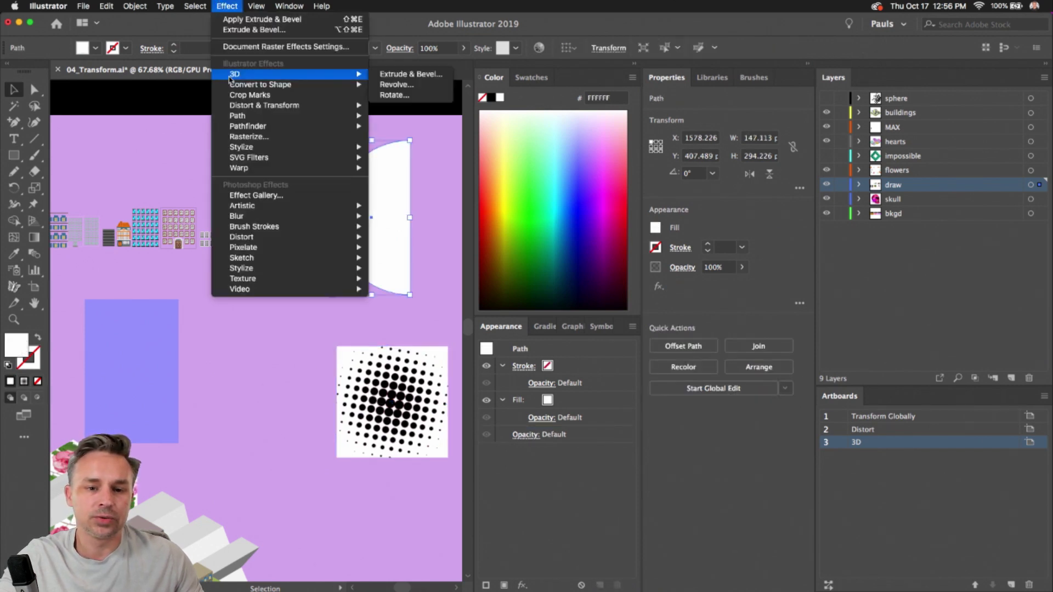
click(422, 85)
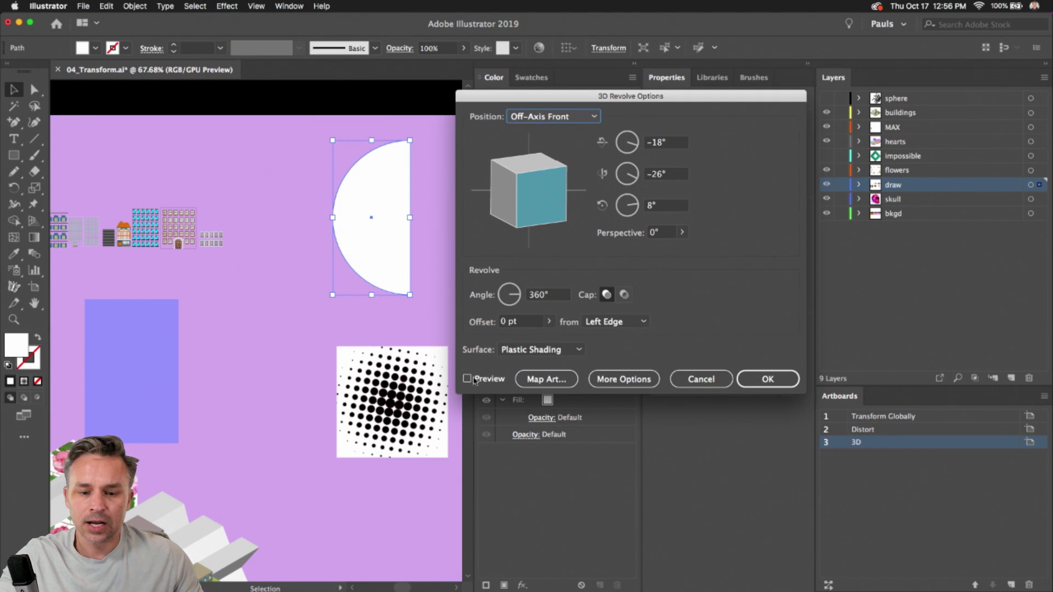
click(468, 379)
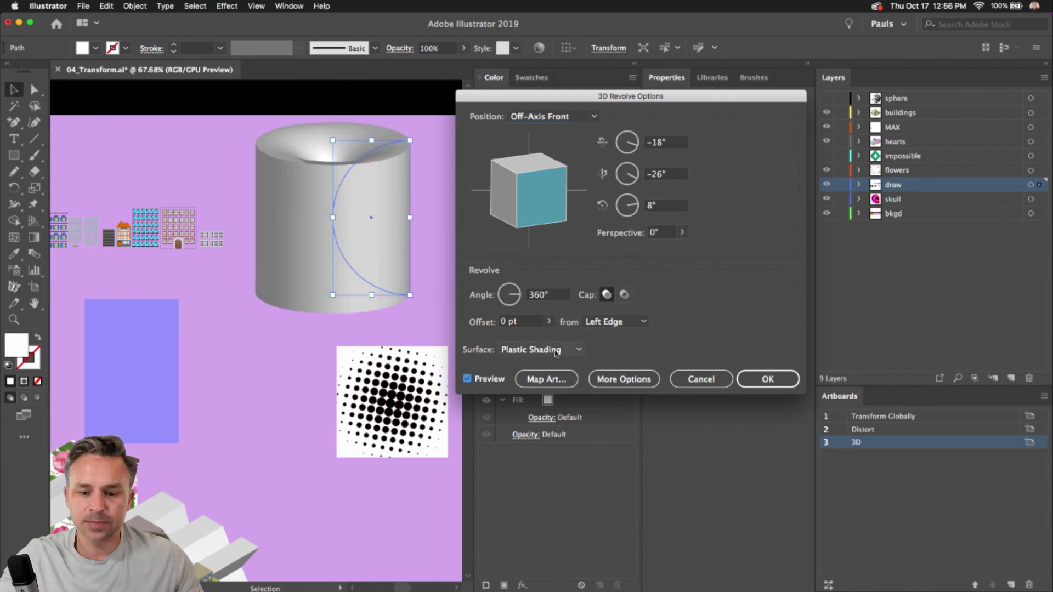
click(611, 322)
click(613, 353)
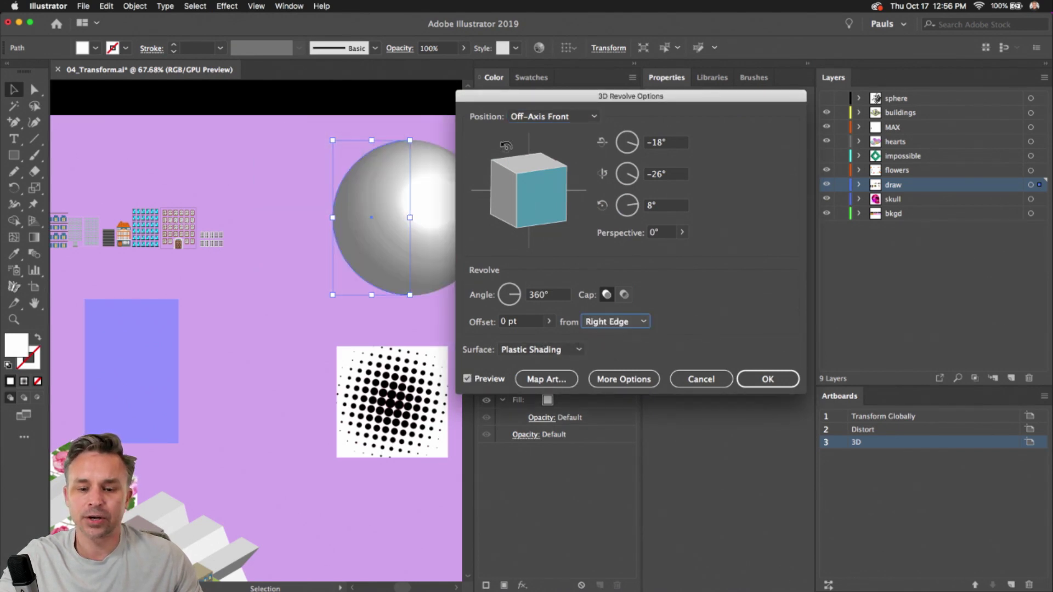
- Map the Pixelate- Color Halftone symbol onto the sphere's surface
click(547, 380)
click(555, 117)
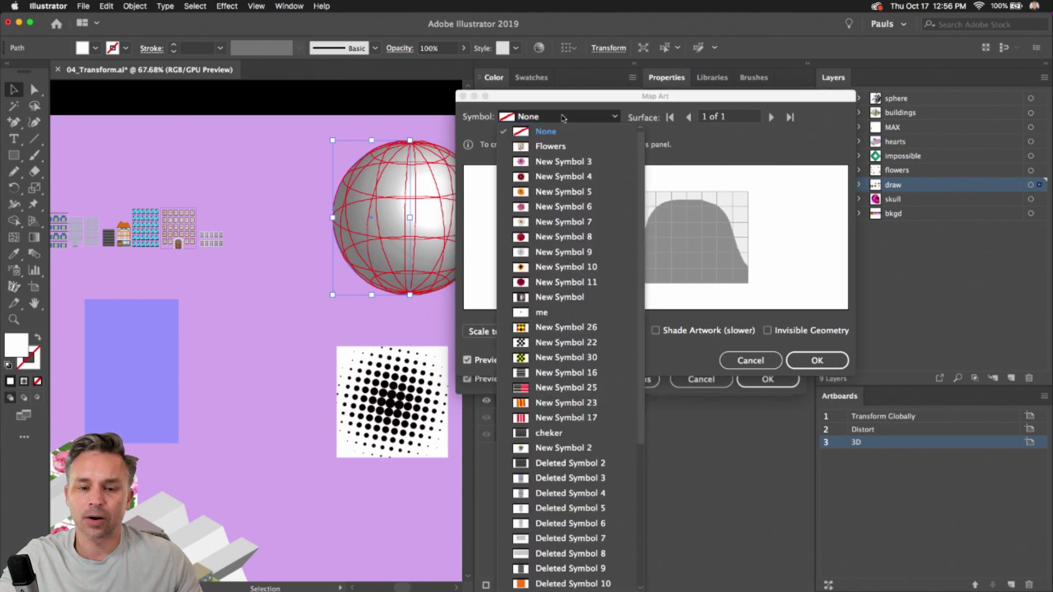
scroll(561, 265, down, 5)
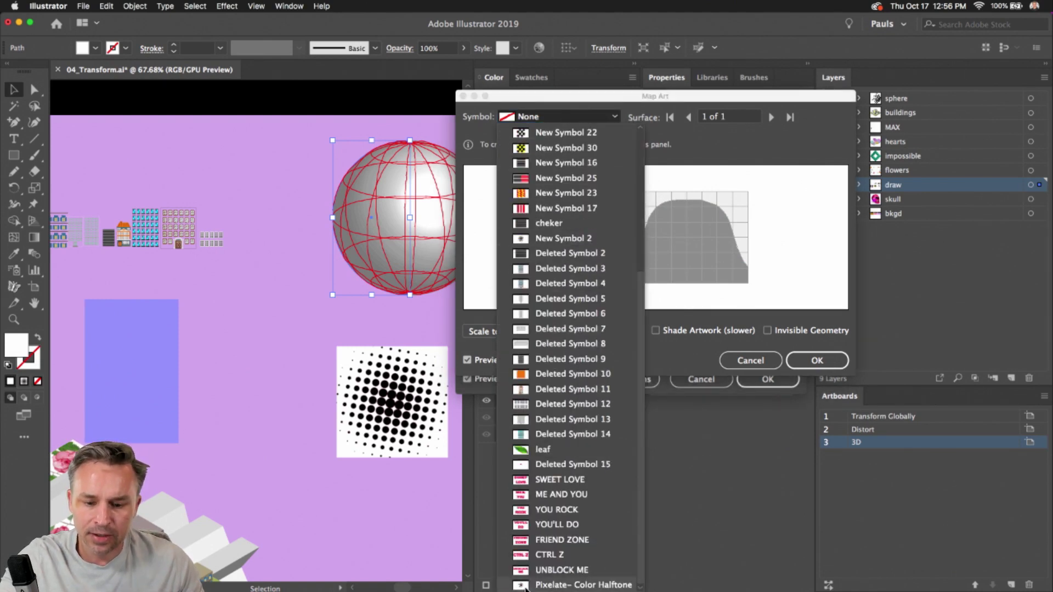
click(576, 585)
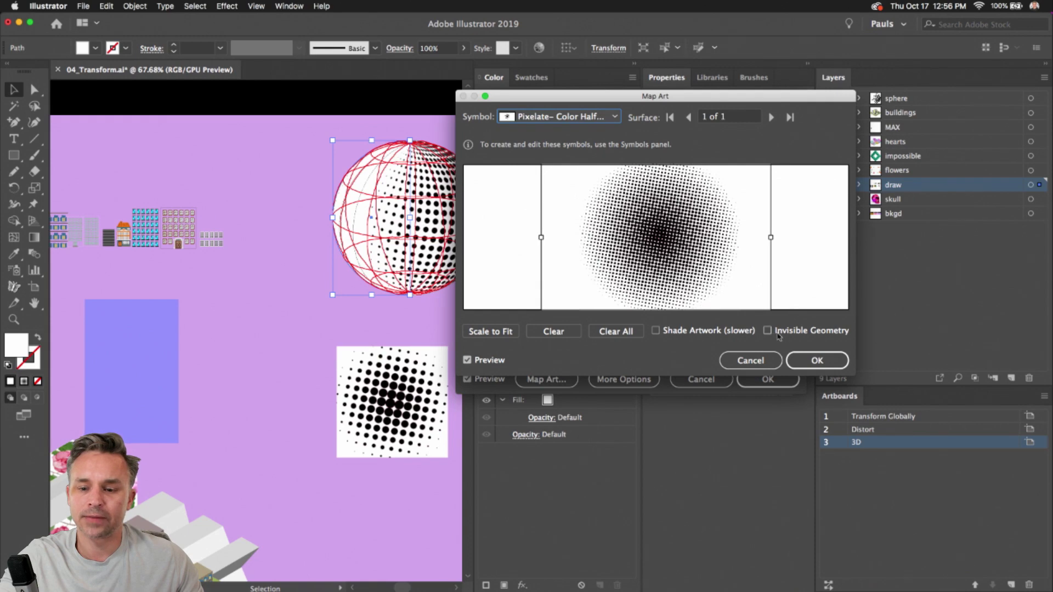
click(815, 361)
- Rotate the sphere to face forward and apply the revolve
drag(536, 186, 531, 202)
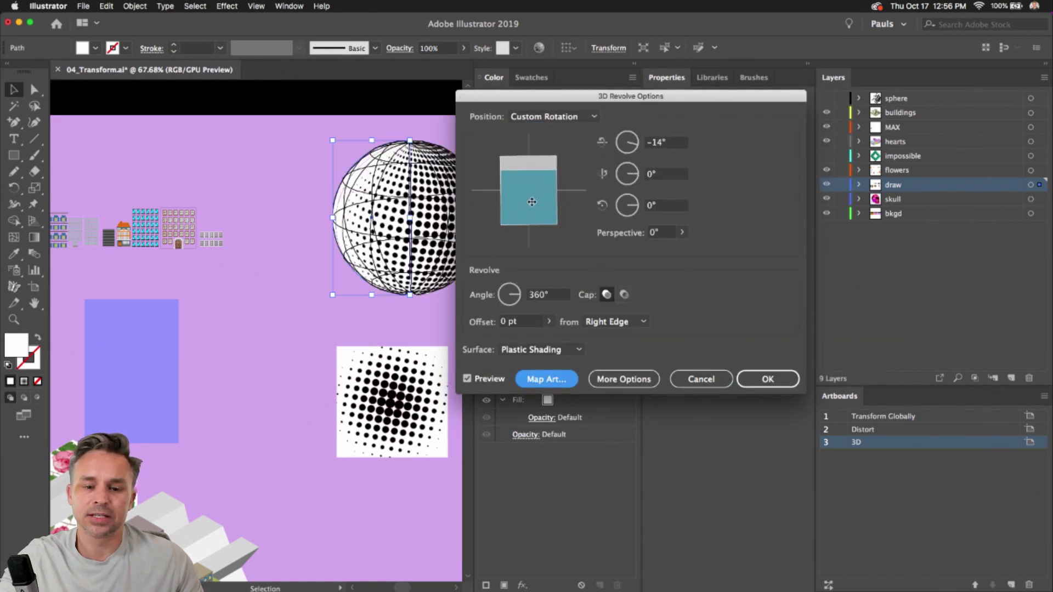
click(766, 379)
click(257, 320)
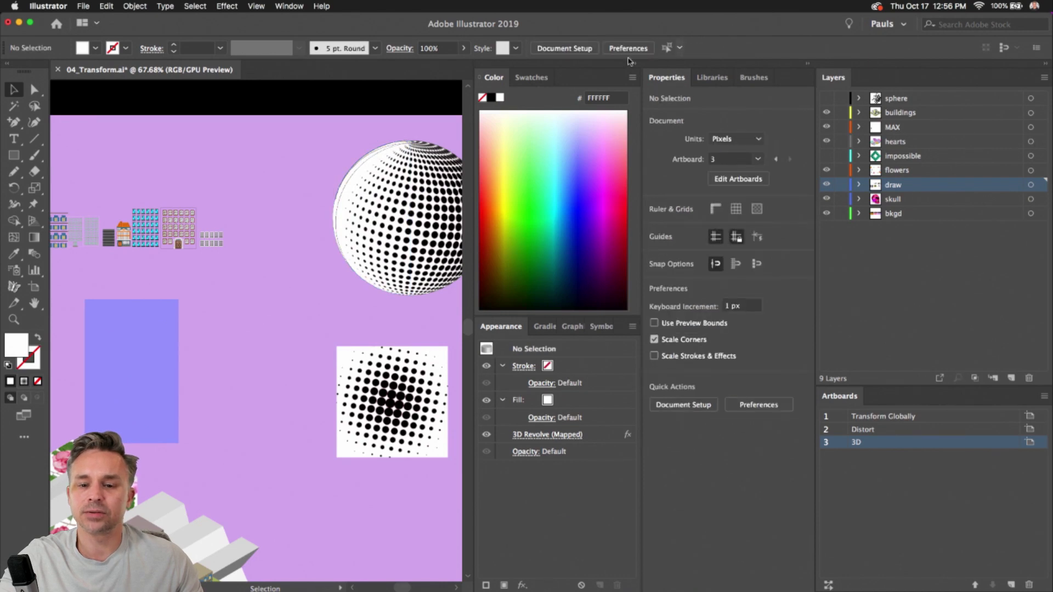
click(634, 67)
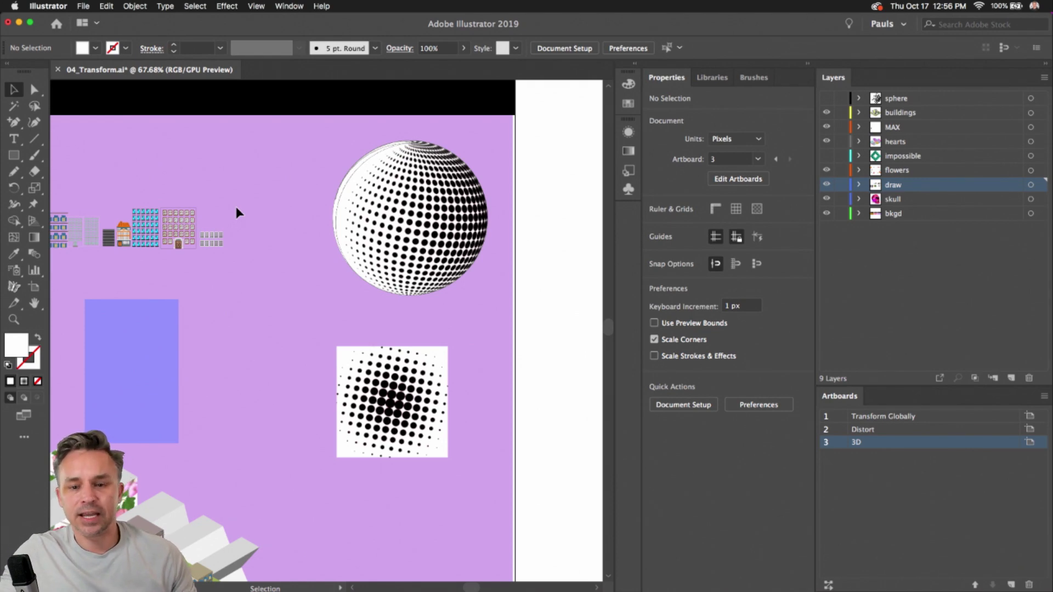
scroll(230, 207, left, 6)
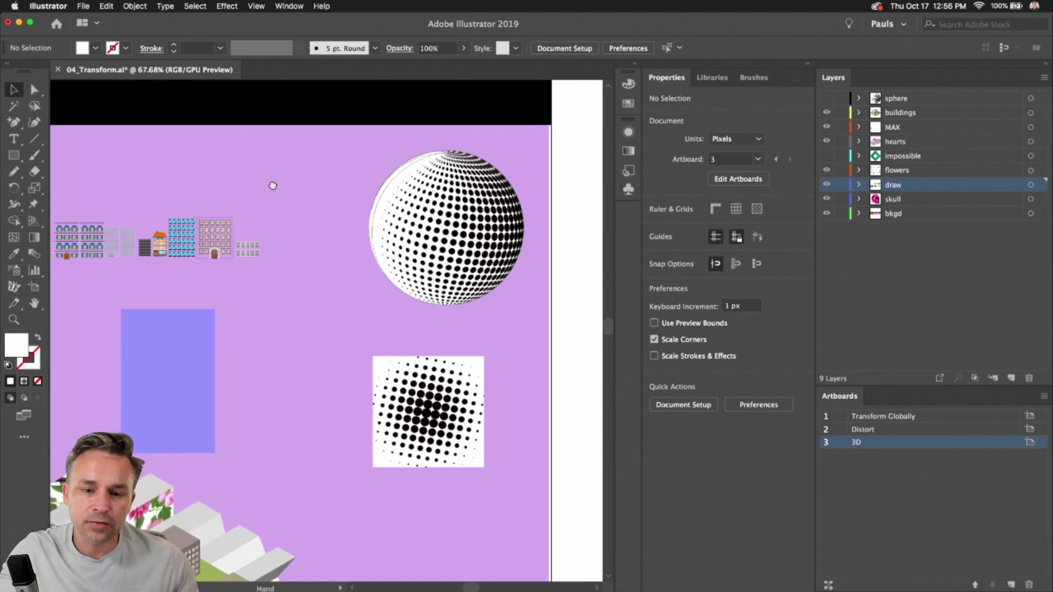
scroll(270, 183, down, 2)
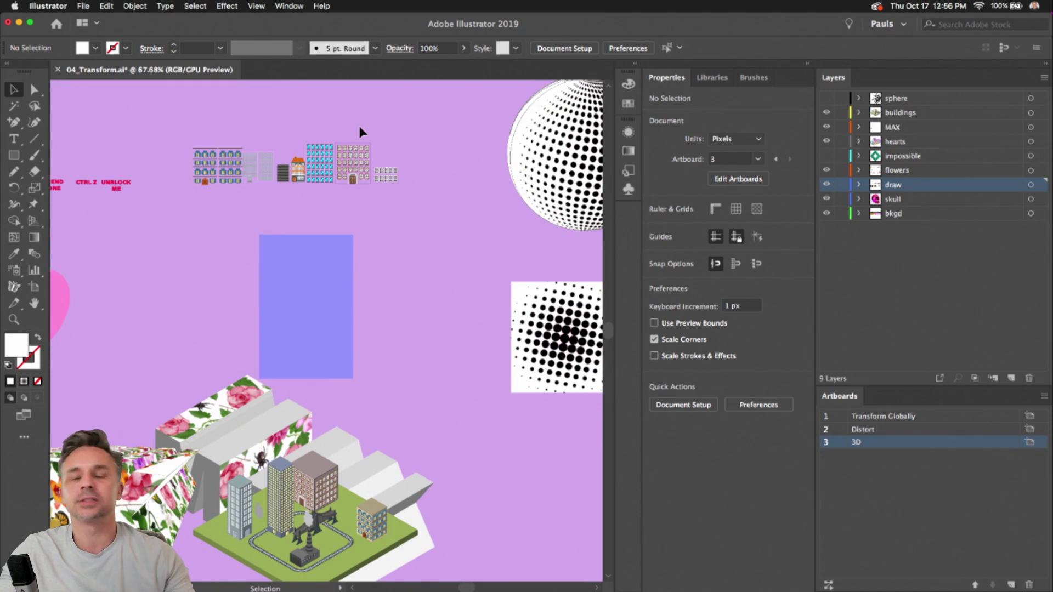